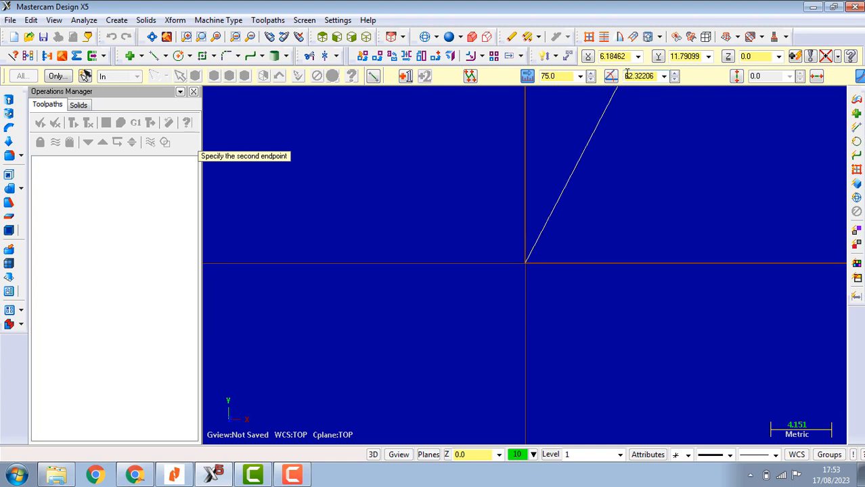
Finish the 75 mm vertical line running upward from the origin at 90 degrees
{"action": "left_click", "coordinate": [524, 171]}
{"action": "scroll", "coordinate": [582, 184], "scroll_direction": "down", "scroll_amount": 1}
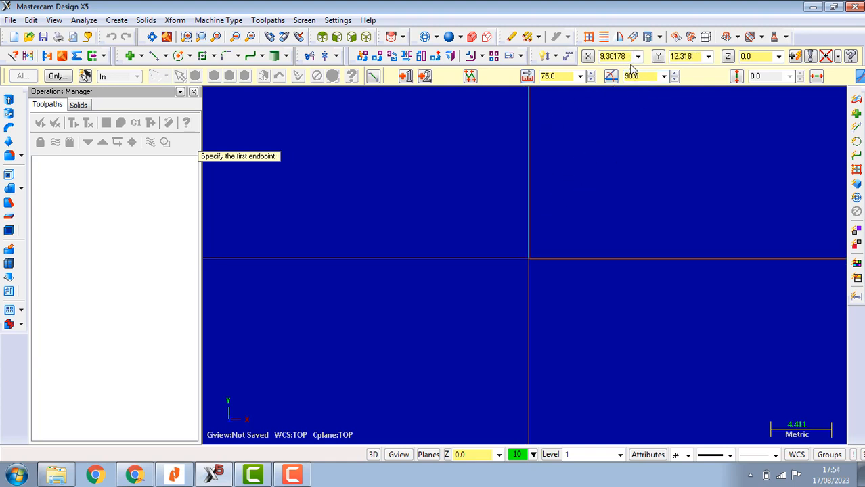
{"action": "scroll", "coordinate": [566, 127], "scroll_direction": "down", "scroll_amount": 3}
{"action": "scroll", "coordinate": [565, 125], "scroll_direction": "up", "scroll_amount": 2}
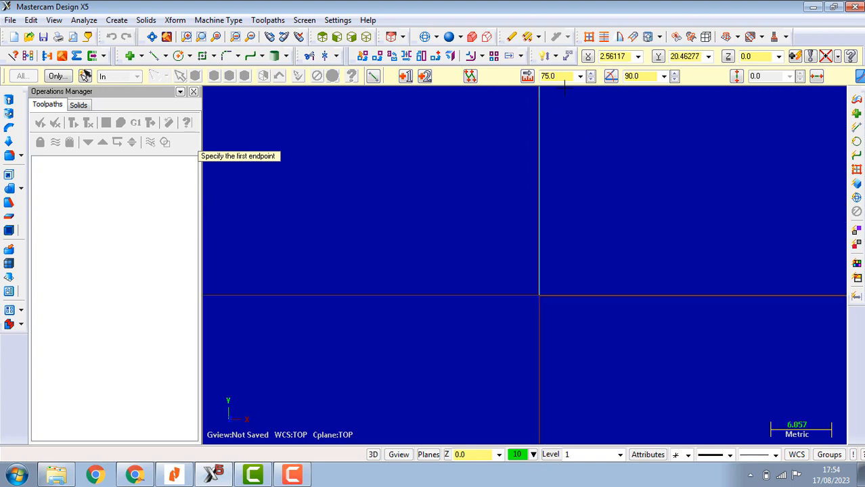
{"action": "scroll", "coordinate": [562, 88], "scroll_direction": "down", "scroll_amount": 4}
{"action": "scroll", "coordinate": [582, 91], "scroll_direction": "up", "scroll_amount": 4}
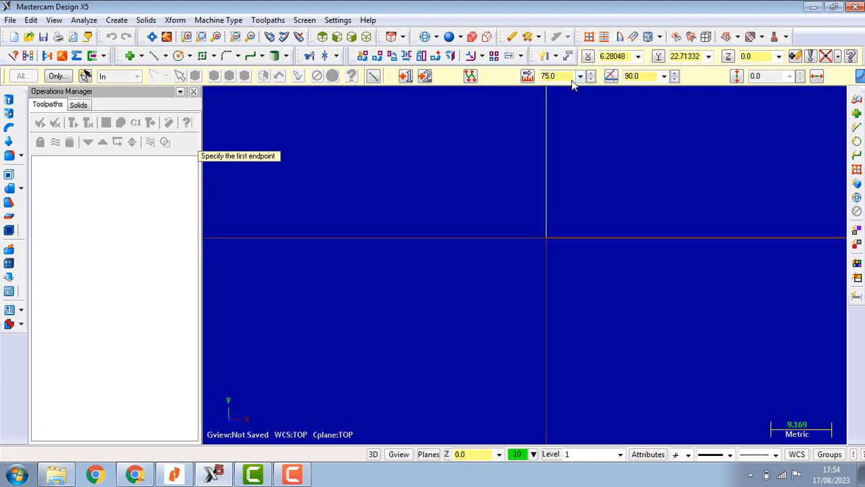
{"action": "scroll", "coordinate": [561, 107], "scroll_direction": "down", "scroll_amount": 1}
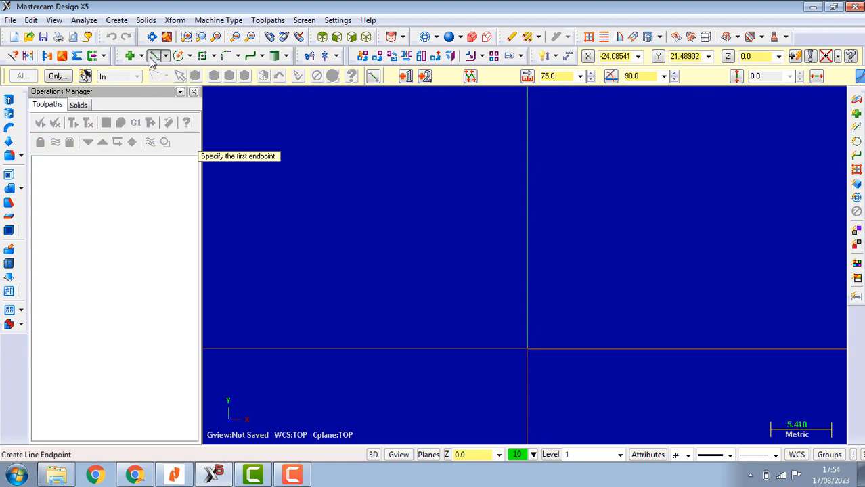
Draw a 75 mm horizontal line from the origin along the negative X direction
{"action": "left_click", "coordinate": [526, 350]}
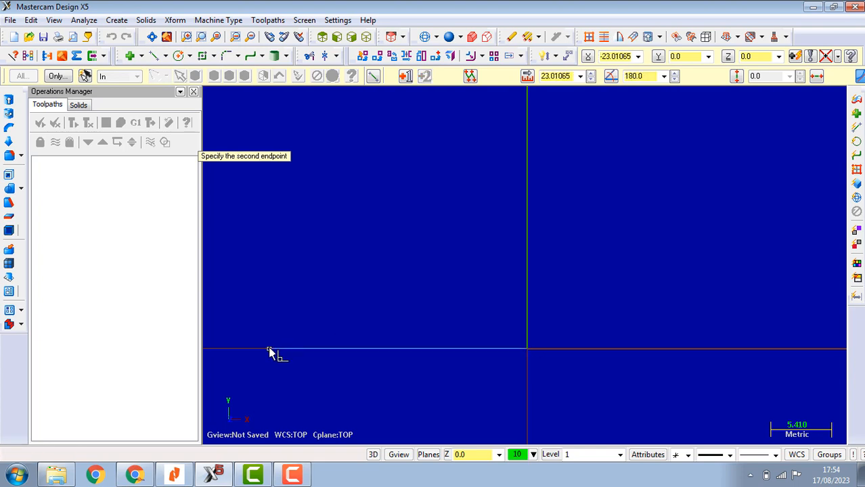
{"action": "left_click", "coordinate": [562, 75]}
{"action": "type", "text": "75"}
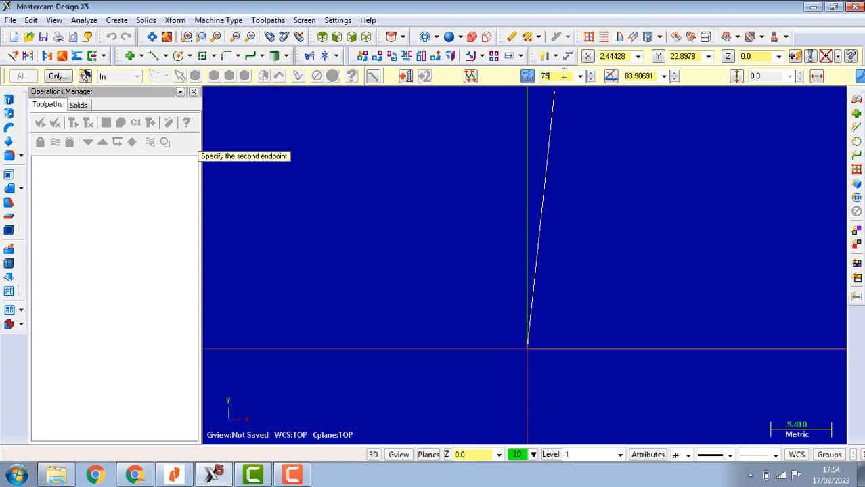
{"action": "key", "text": "Return"}
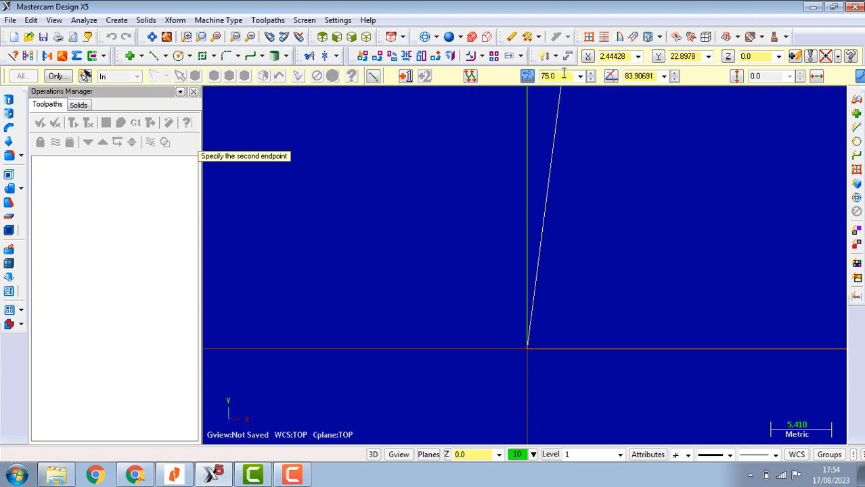
{"action": "left_click", "coordinate": [307, 353]}
{"action": "scroll", "coordinate": [379, 338], "scroll_direction": "down", "scroll_amount": 4}
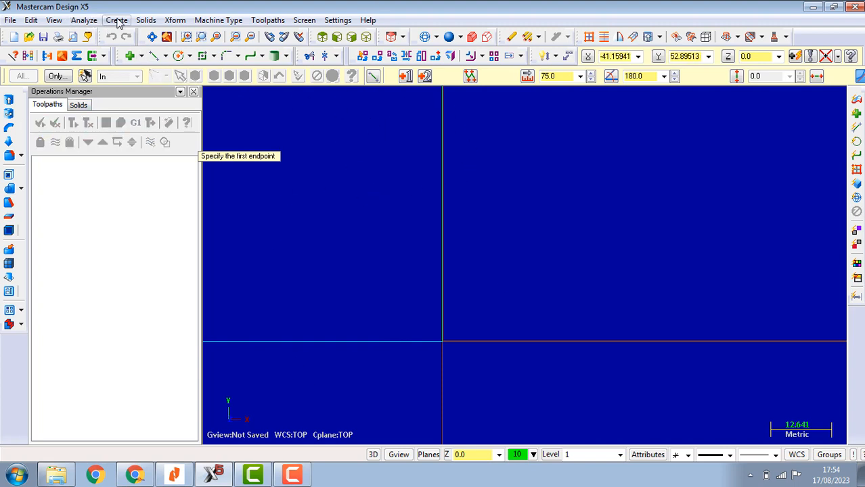
{"action": "left_click", "coordinate": [54, 19]}
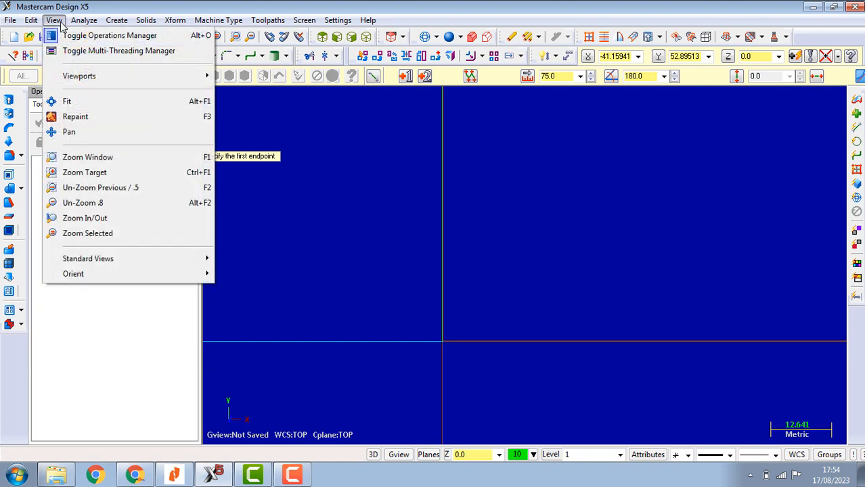
{"action": "left_click", "coordinate": [66, 102]}
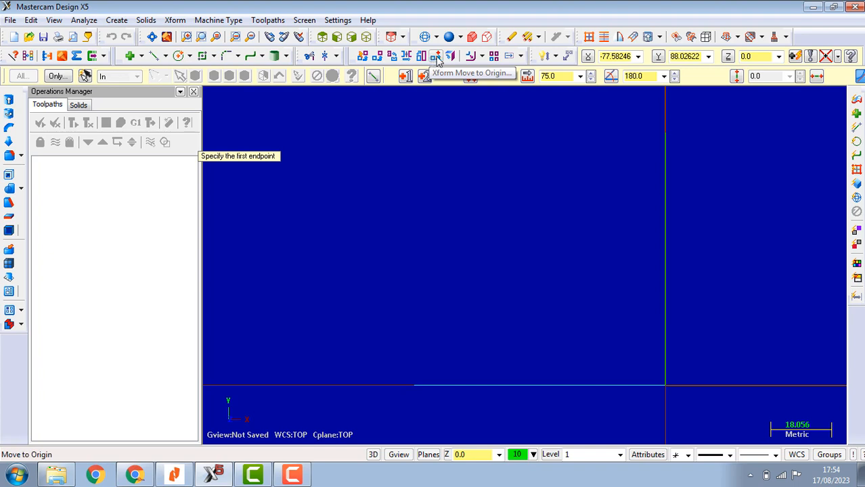
{"action": "left_click", "coordinate": [482, 57]}
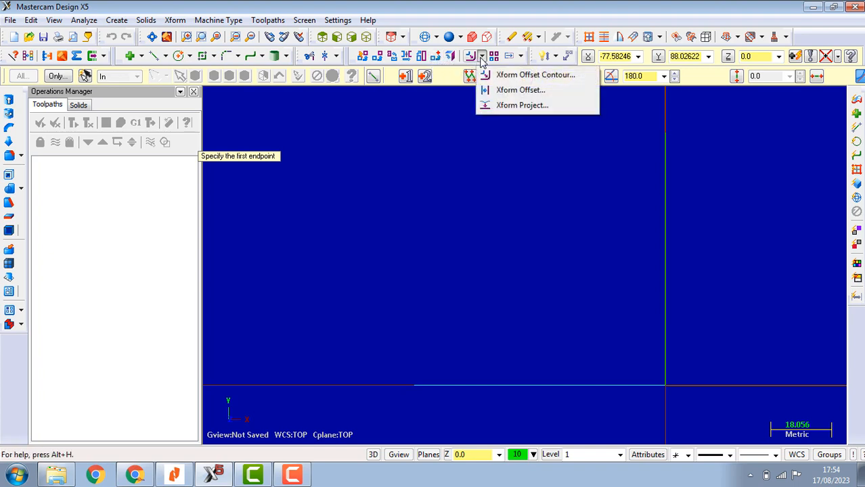
{"action": "left_click", "coordinate": [519, 90]}
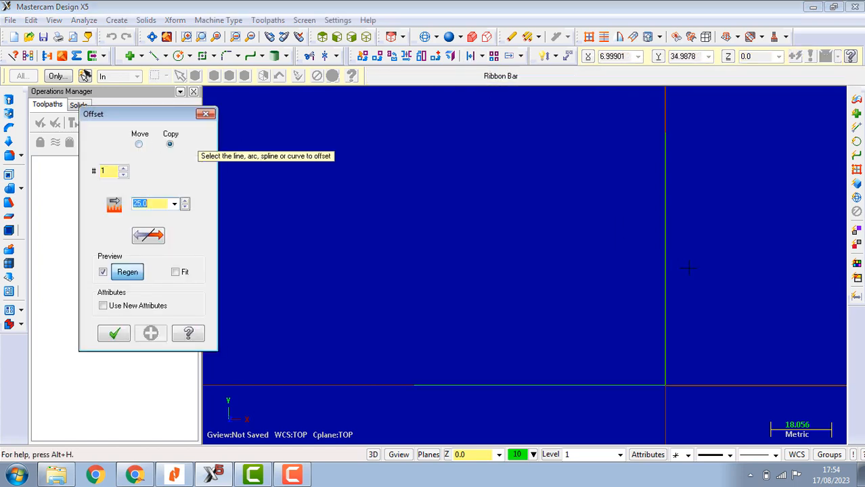
{"action": "left_click", "coordinate": [667, 267]}
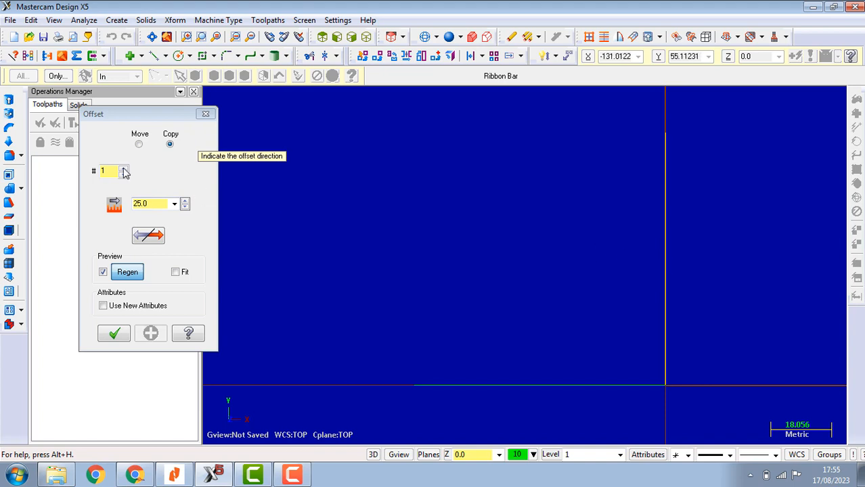
{"action": "left_click", "coordinate": [206, 117]}
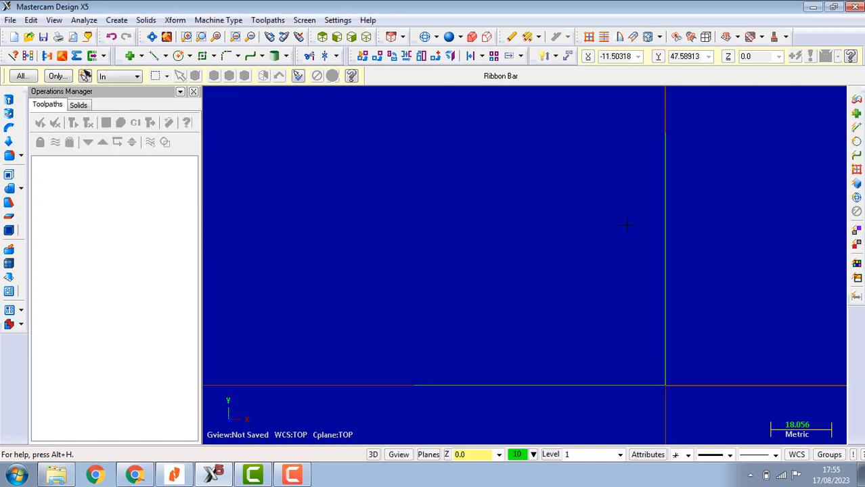
Offset the vertical line in Move mode by 75 mm in the negative X direction, to the horizontal line's free end
{"action": "left_click", "coordinate": [665, 240]}
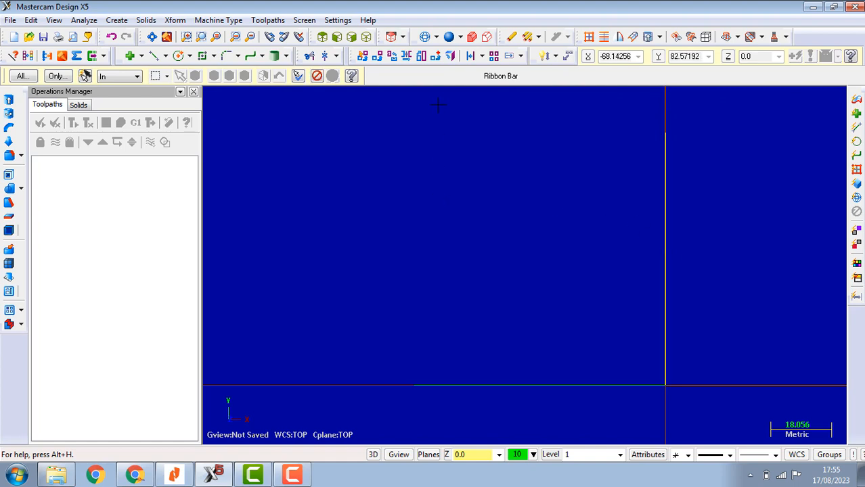
{"action": "left_click", "coordinate": [481, 57]}
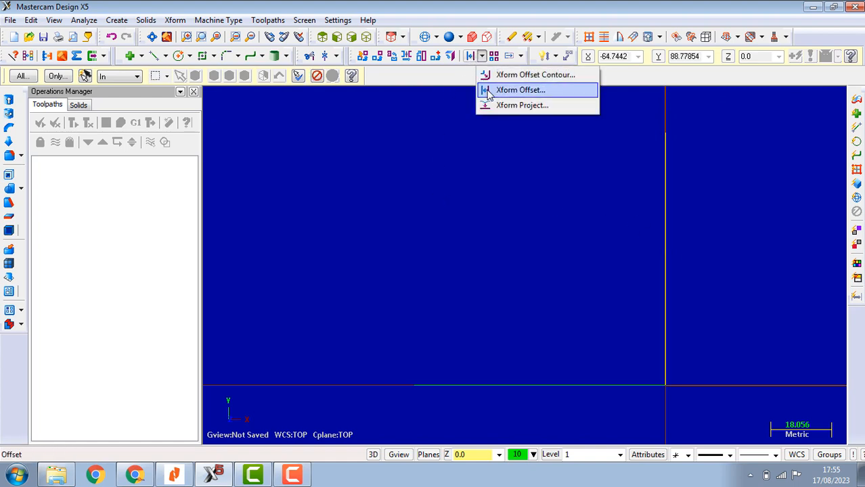
{"action": "left_click", "coordinate": [521, 89]}
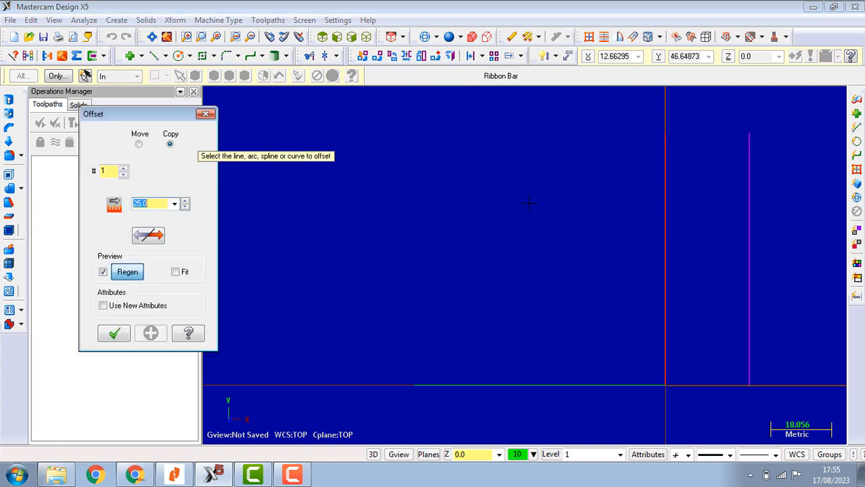
{"action": "left_click", "coordinate": [140, 145]}
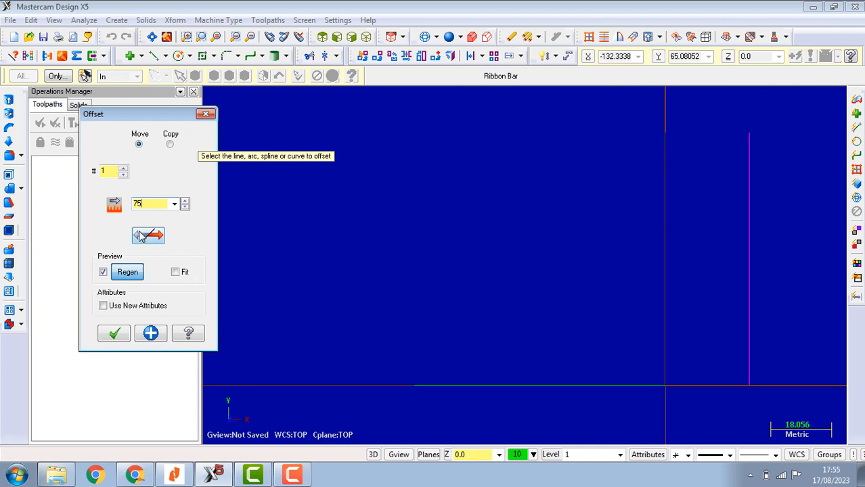
{"action": "left_click", "coordinate": [141, 235]}
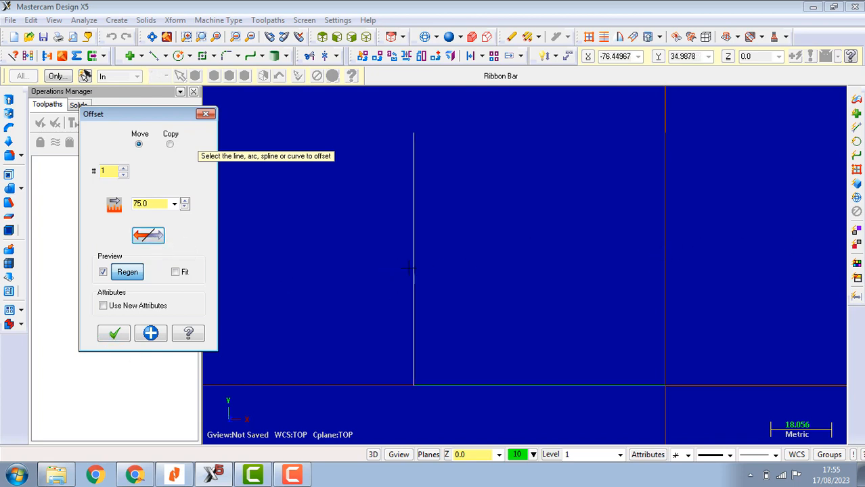
{"action": "left_click", "coordinate": [124, 333]}
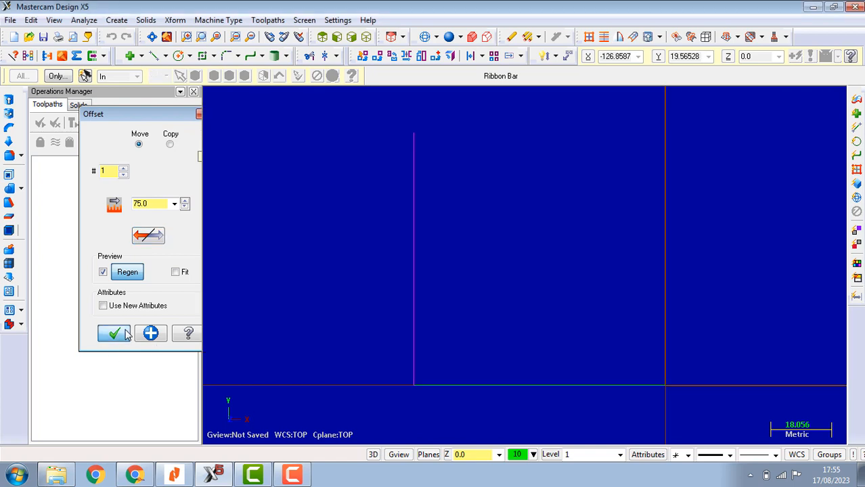
Offset the horizontal line in Move mode by 75 mm upward to the vertical line's upper end
{"action": "scroll", "coordinate": [528, 334], "scroll_direction": "down", "scroll_amount": 5}
{"action": "scroll", "coordinate": [599, 340], "scroll_direction": "up", "scroll_amount": 2}
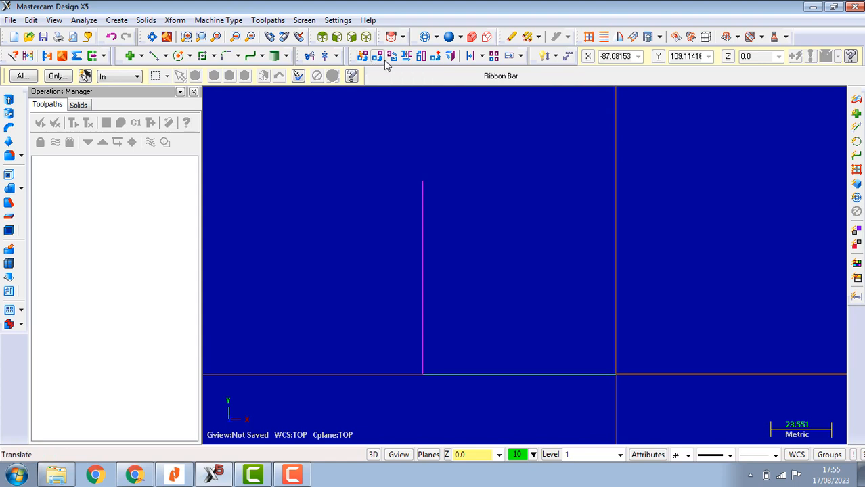
{"action": "left_click", "coordinate": [509, 374]}
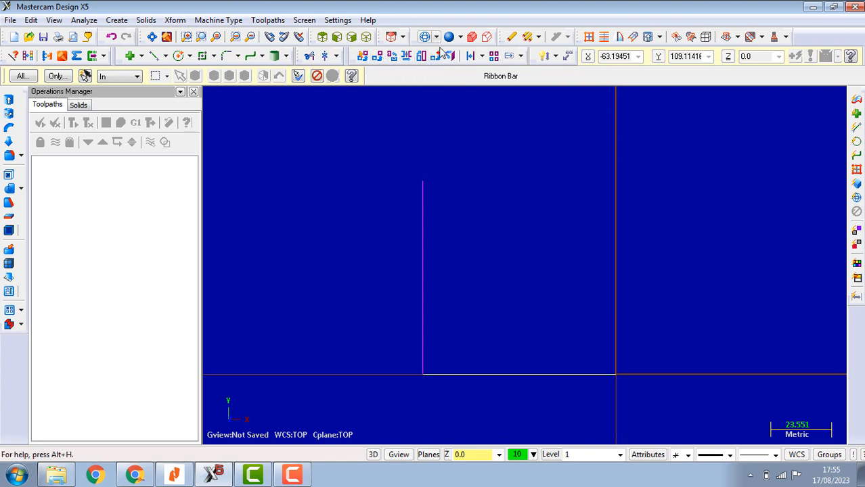
{"action": "left_click", "coordinate": [481, 56]}
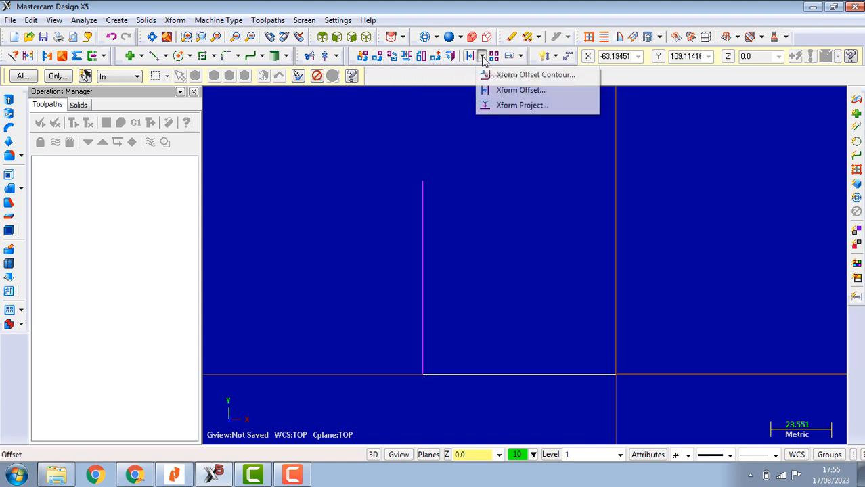
{"action": "left_click", "coordinate": [507, 89]}
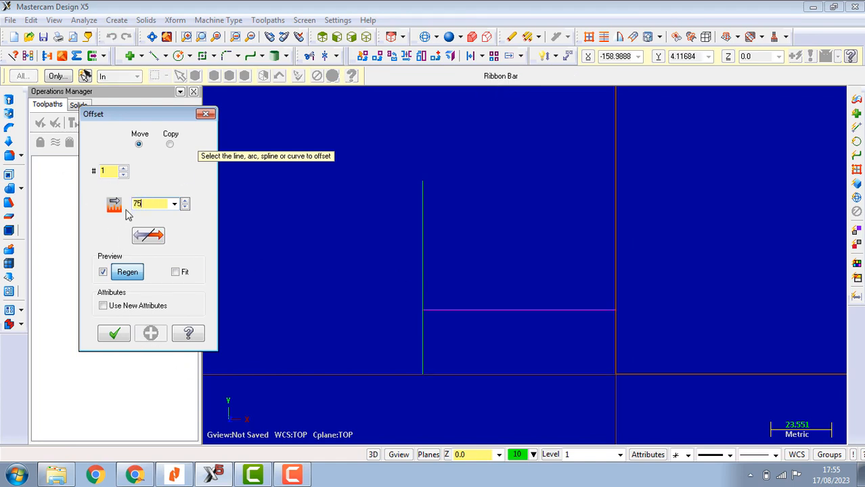
{"action": "type", "text": "75"}
{"action": "key", "text": "Return"}
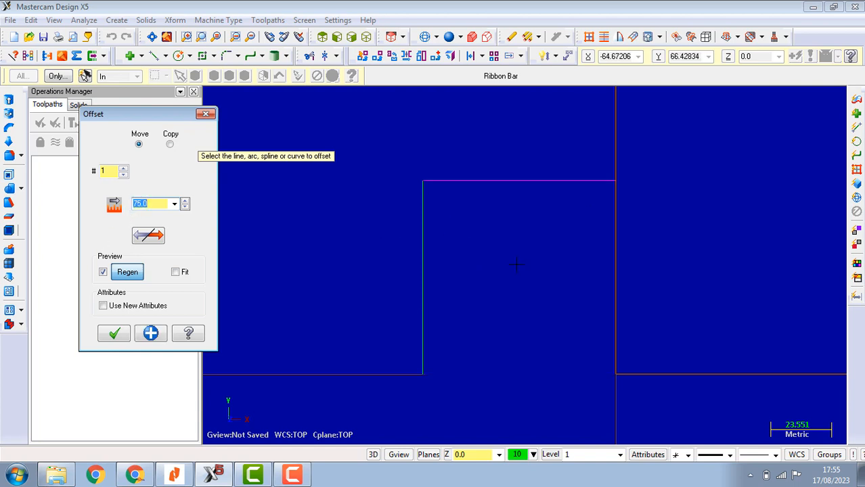
{"action": "left_click", "coordinate": [112, 335]}
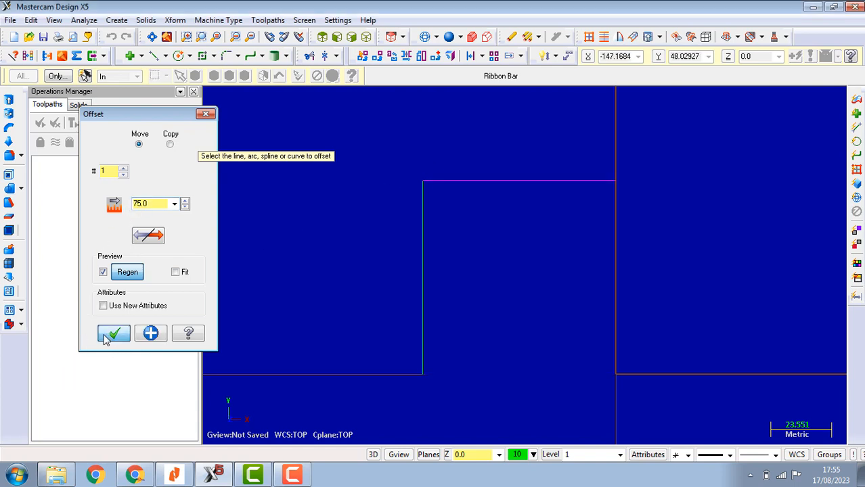
Offset a copy of the upper horizontal line 25 mm downward, checking the distance against the jobsheet drawing in Nitro Reader
{"action": "scroll", "coordinate": [551, 220], "scroll_direction": "up", "scroll_amount": 1}
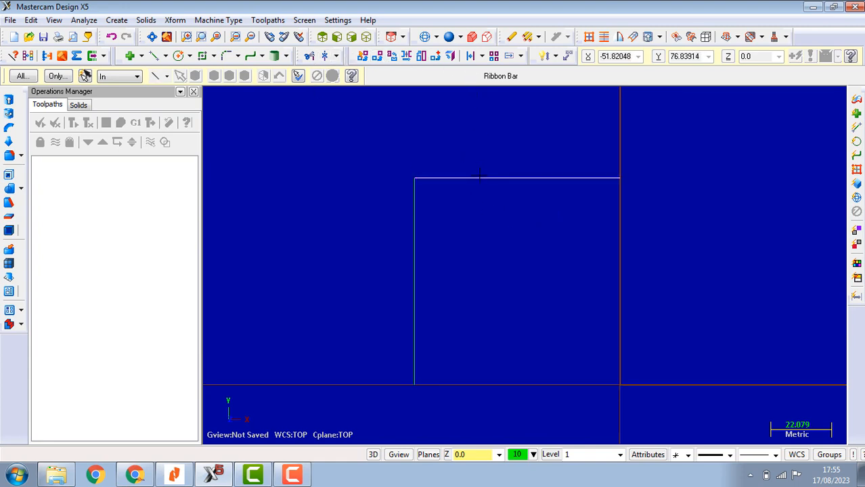
{"action": "left_click", "coordinate": [486, 57]}
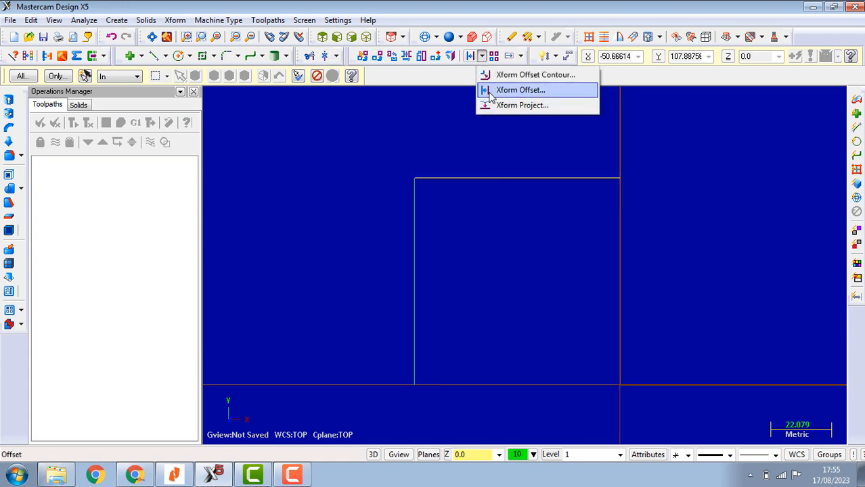
{"action": "left_click", "coordinate": [512, 88]}
{"action": "left_click", "coordinate": [170, 144]}
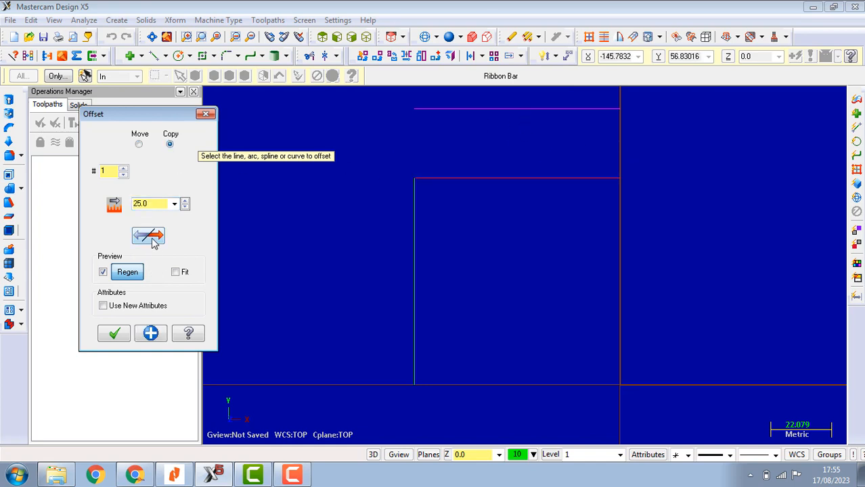
{"action": "left_click", "coordinate": [149, 235]}
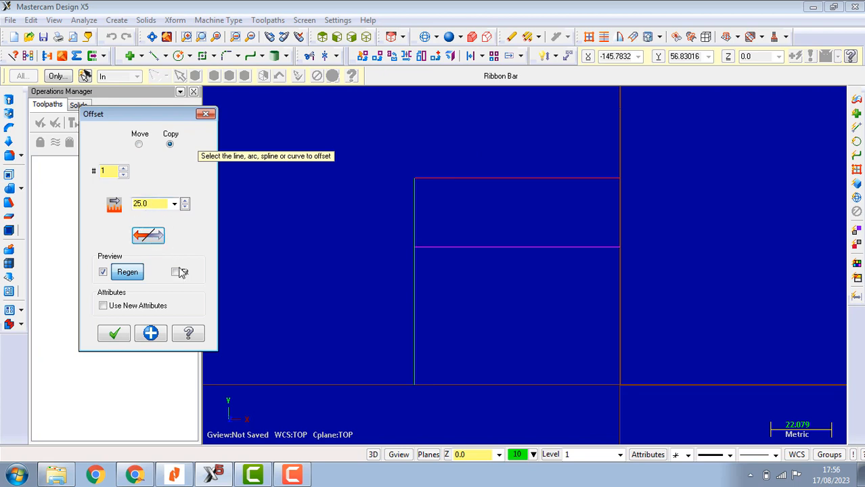
{"action": "left_click", "coordinate": [174, 474]}
{"action": "scroll", "coordinate": [545, 218], "scroll_direction": "up", "scroll_amount": 8}
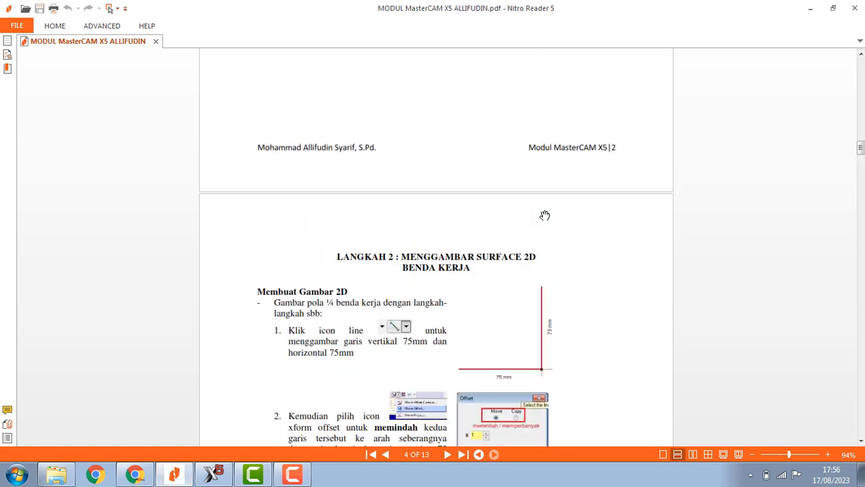
{"action": "scroll", "coordinate": [546, 218], "scroll_direction": "up", "scroll_amount": 15}
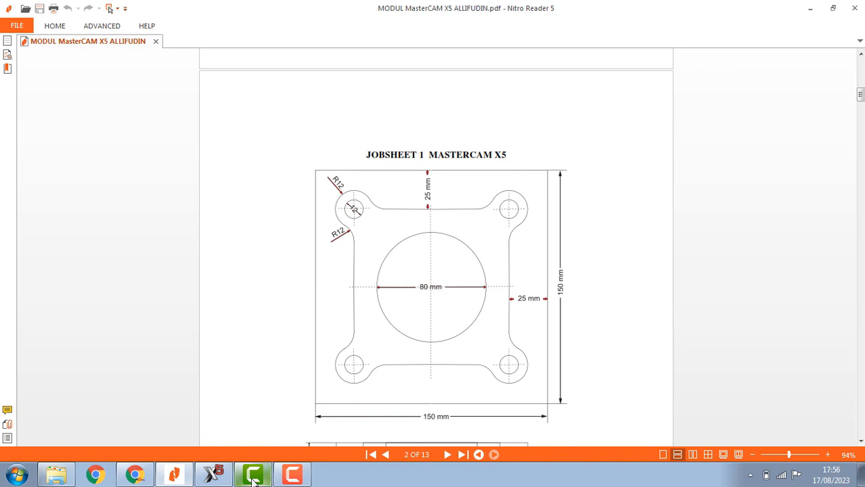
{"action": "left_click", "coordinate": [213, 475]}
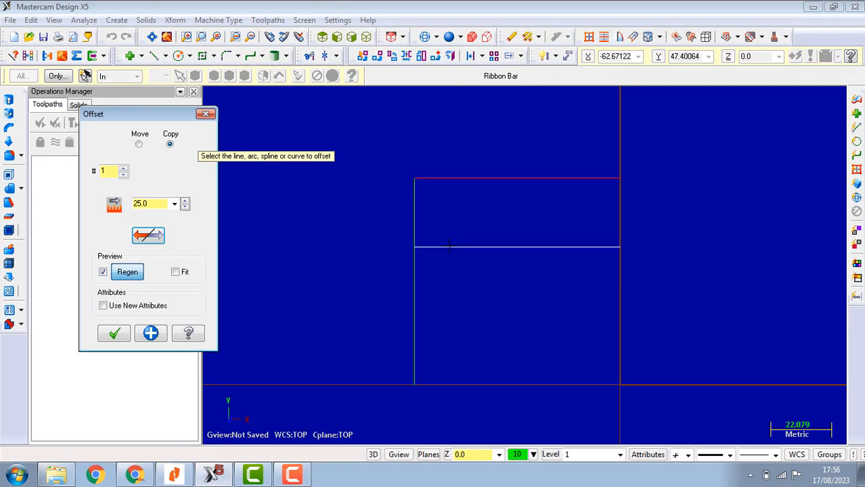
{"action": "left_click", "coordinate": [114, 334]}
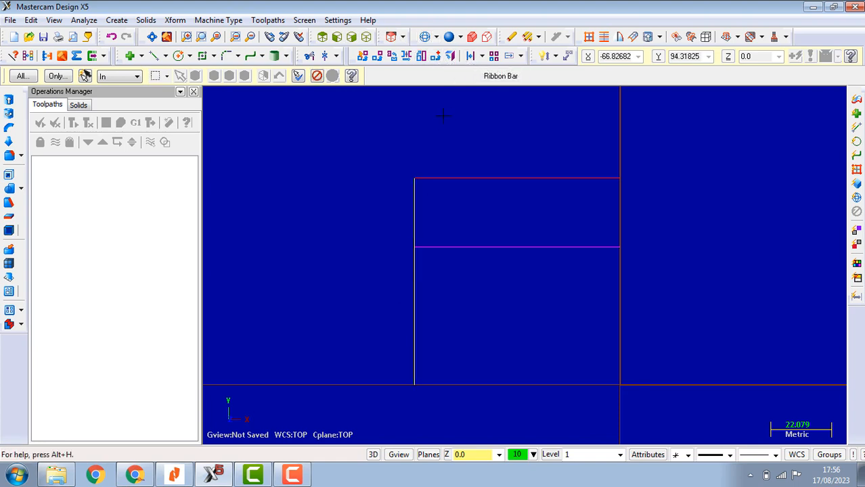
Offset a copy of the outer vertical line 25 mm inward, toward the vertical axis
{"action": "left_click", "coordinate": [472, 57]}
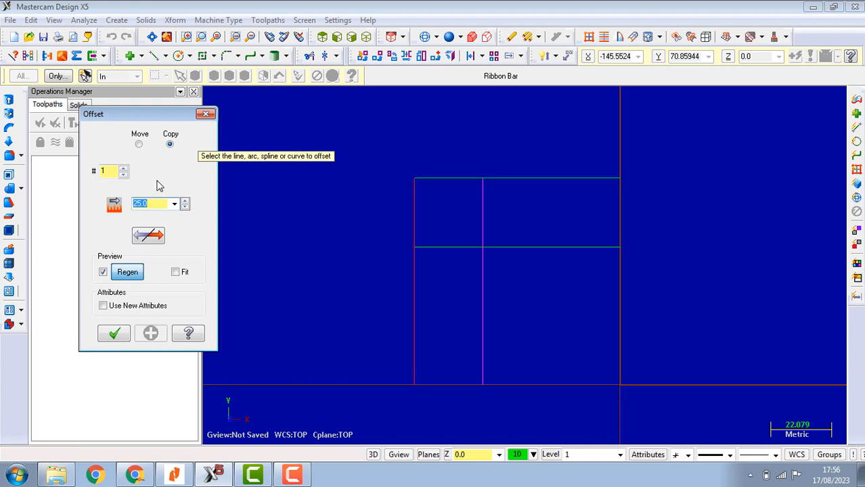
{"action": "left_click", "coordinate": [171, 145]}
{"action": "left_click", "coordinate": [115, 333]}
{"action": "scroll", "coordinate": [482, 245], "scroll_direction": "up", "scroll_amount": 3}
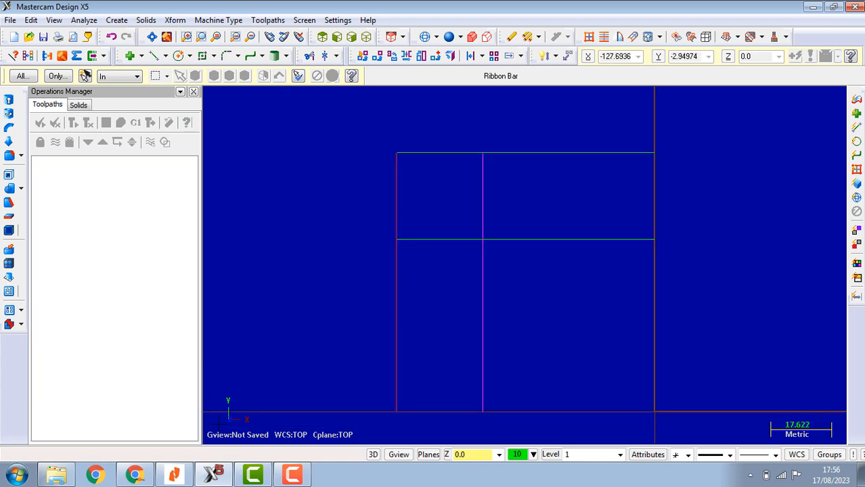
Draw a 12 mm radius circle centred on the intersection of the two inner lines, checking the size against the jobsheet in Nitro Reader
{"action": "left_click", "coordinate": [174, 476]}
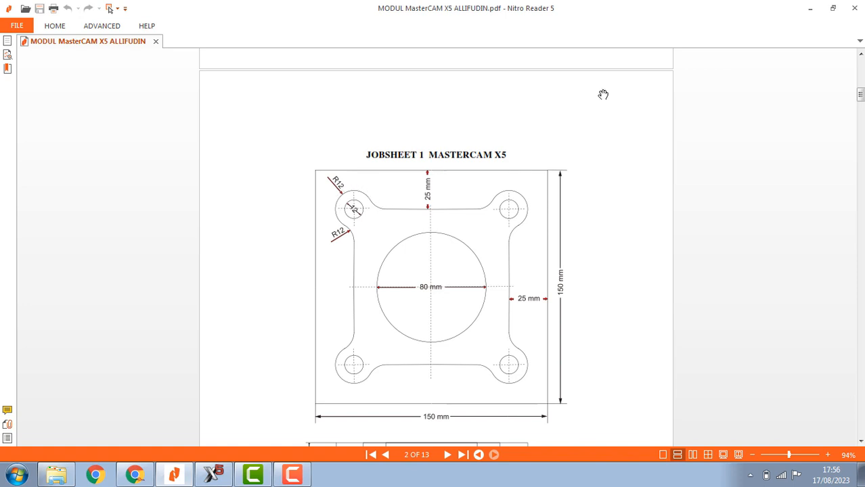
{"action": "left_click", "coordinate": [809, 8]}
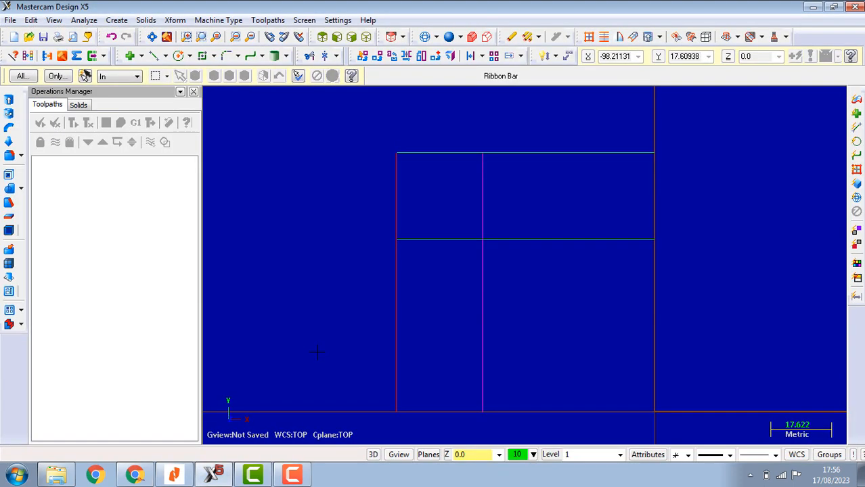
{"action": "left_click", "coordinate": [178, 56]}
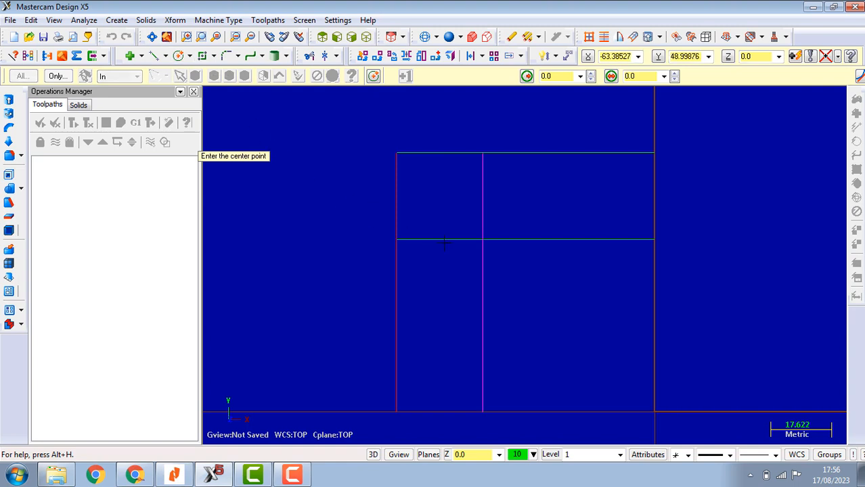
{"action": "left_click", "coordinate": [482, 238]}
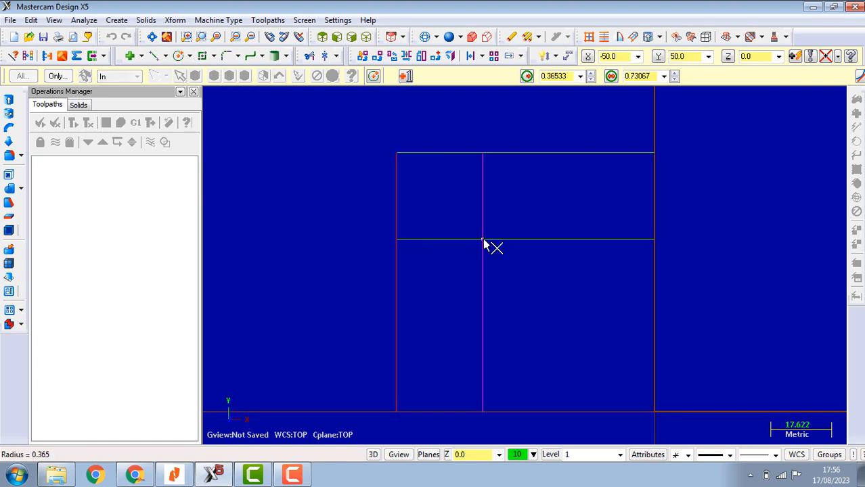
{"action": "left_click", "coordinate": [556, 76]}
{"action": "type", "text": "1"}
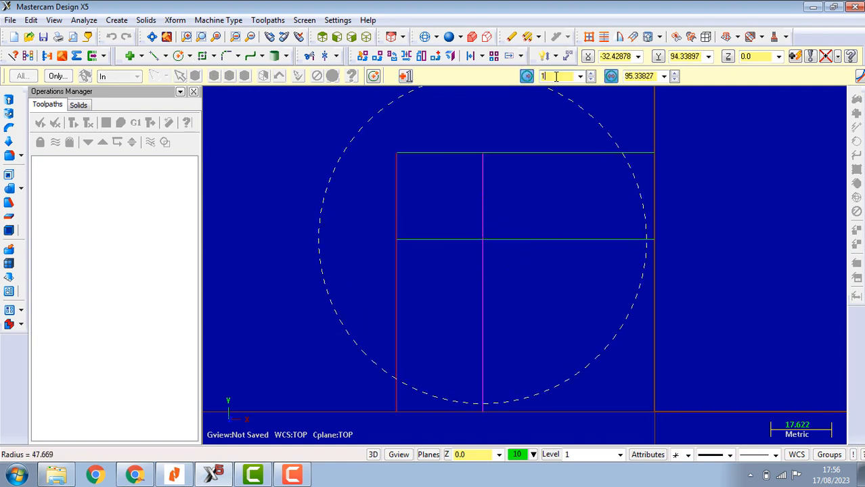
{"action": "type", "text": "2"}
{"action": "key", "text": "Return"}
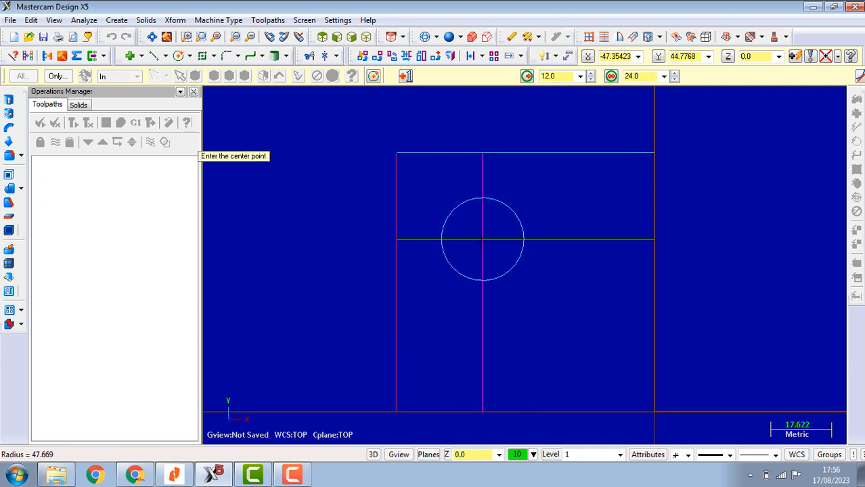
Draw a concentric 12 mm diameter circle at the centre of the 12 mm radius circle
{"action": "left_click", "coordinate": [483, 240]}
{"action": "left_click", "coordinate": [643, 75]}
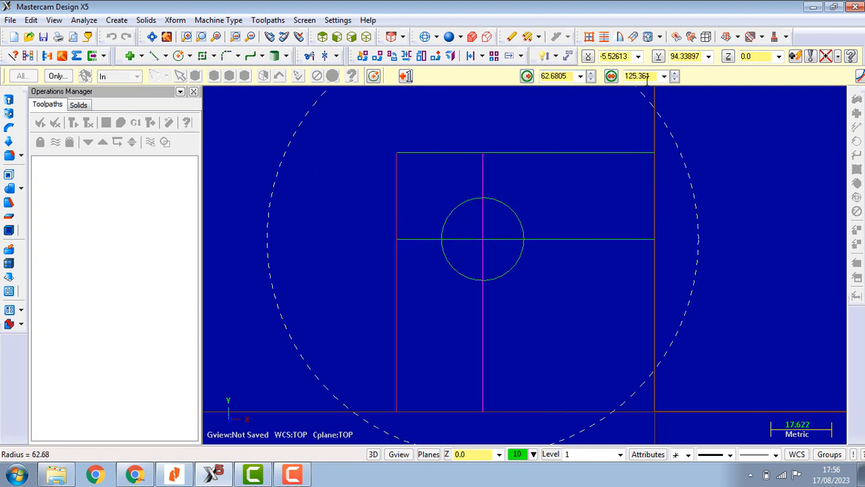
{"action": "type", "text": "12"}
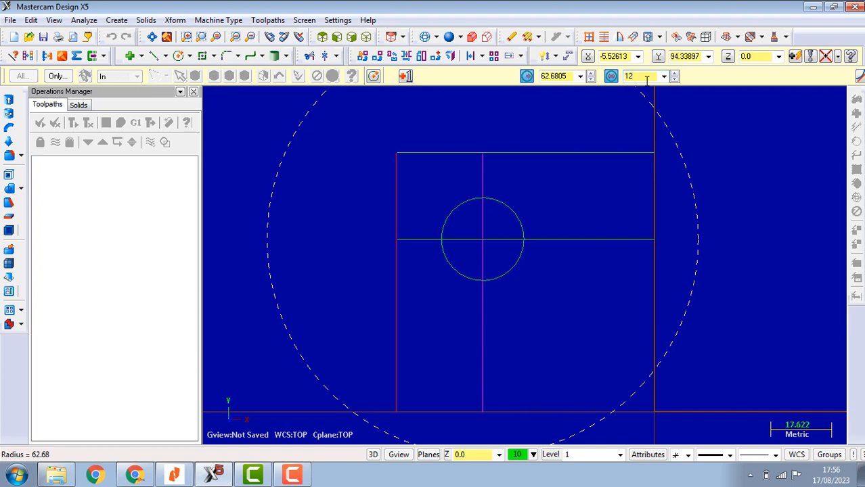
{"action": "key", "text": "Return"}
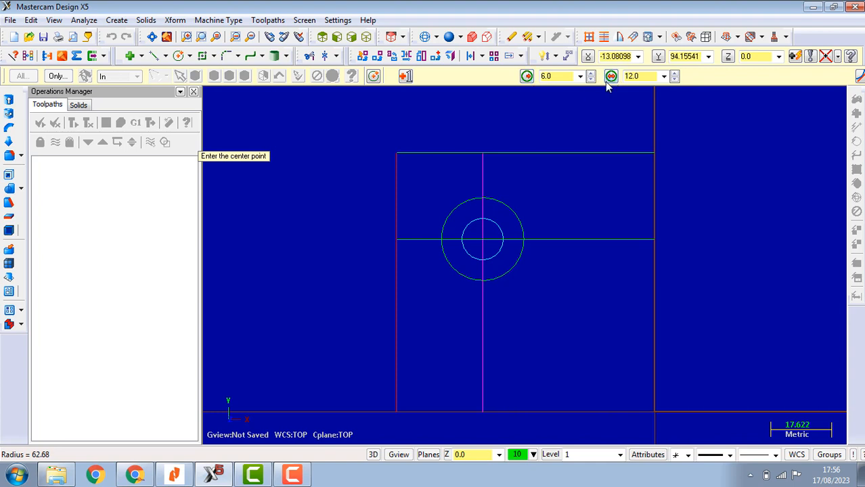
{"action": "scroll", "coordinate": [518, 238], "scroll_direction": "up", "scroll_amount": 3}
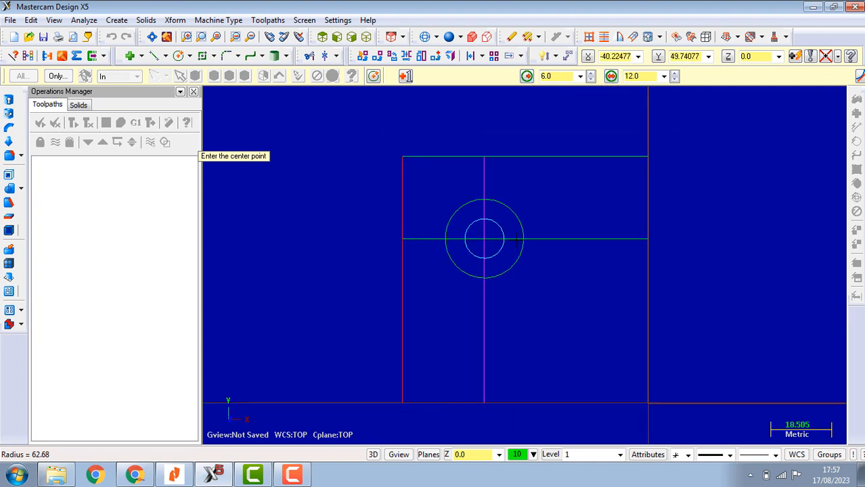
{"action": "scroll", "coordinate": [540, 258], "scroll_direction": "down", "scroll_amount": 1}
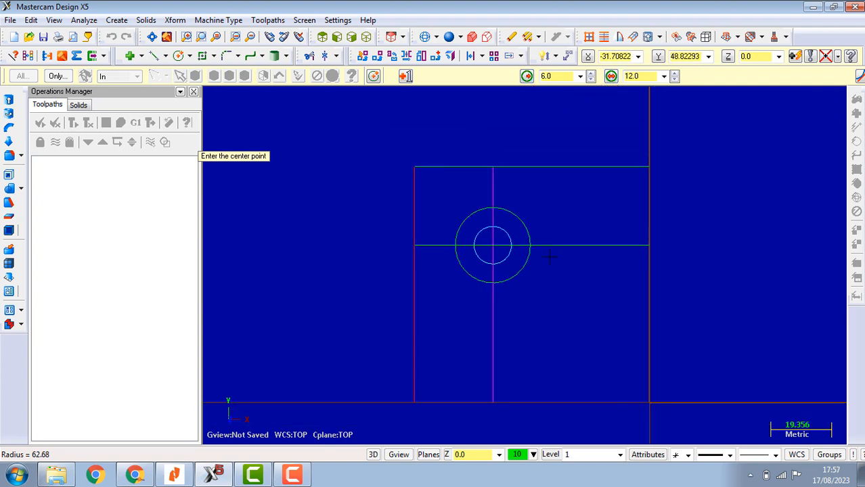
{"action": "scroll", "coordinate": [552, 259], "scroll_direction": "up", "scroll_amount": 1}
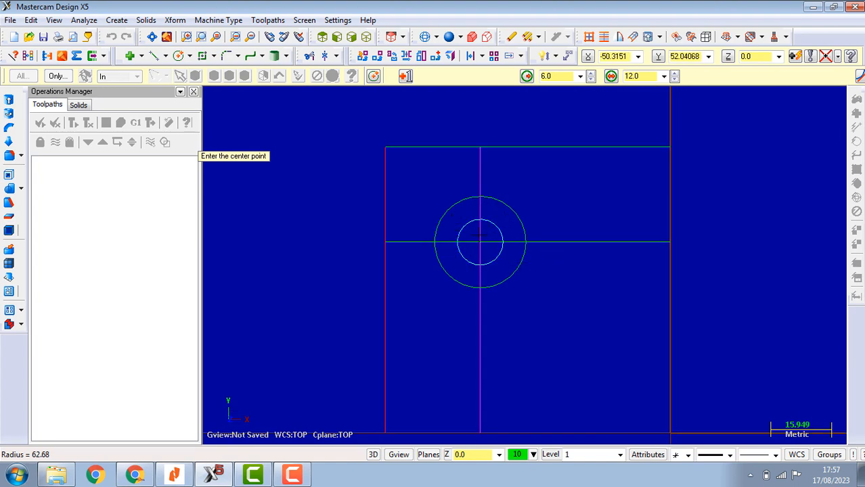
Switch to Nitro Reader and examine the module's circle and trim instructions on page 4, enlarged to 190%
{"action": "left_click", "coordinate": [171, 477]}
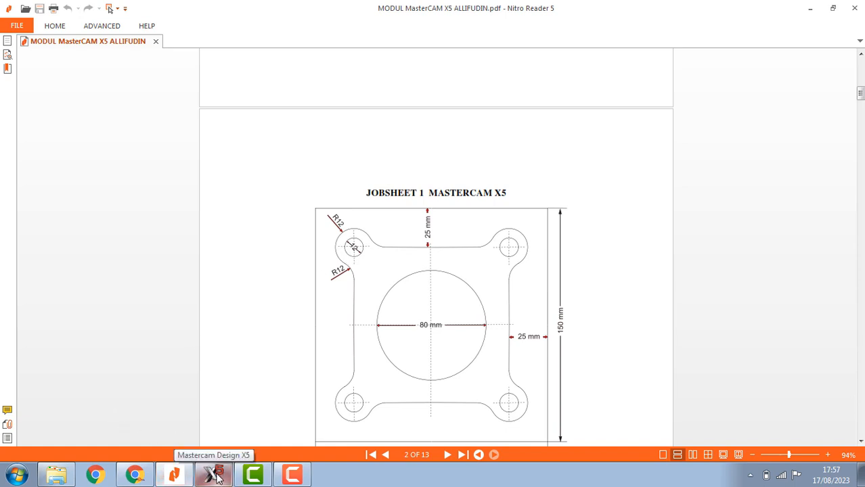
{"action": "scroll", "coordinate": [474, 340], "scroll_direction": "down", "scroll_amount": 15}
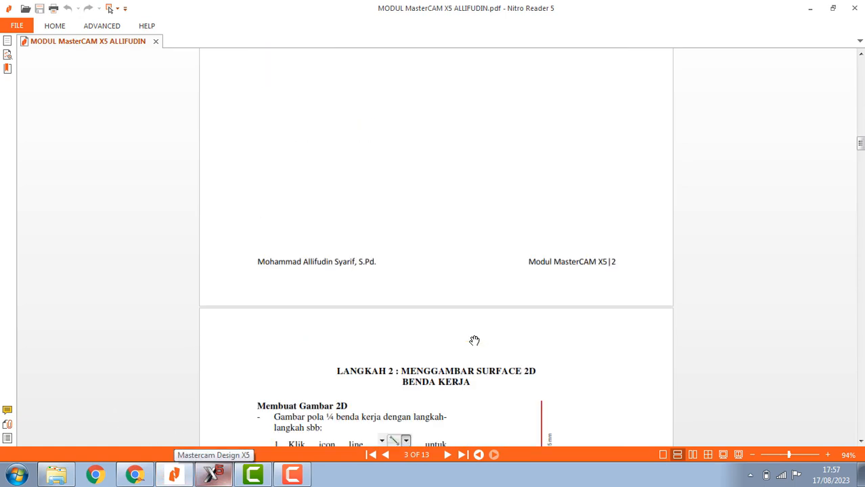
{"action": "scroll", "coordinate": [474, 341], "scroll_direction": "down", "scroll_amount": 3}
{"action": "scroll", "coordinate": [474, 341], "scroll_direction": "up", "scroll_amount": 2}
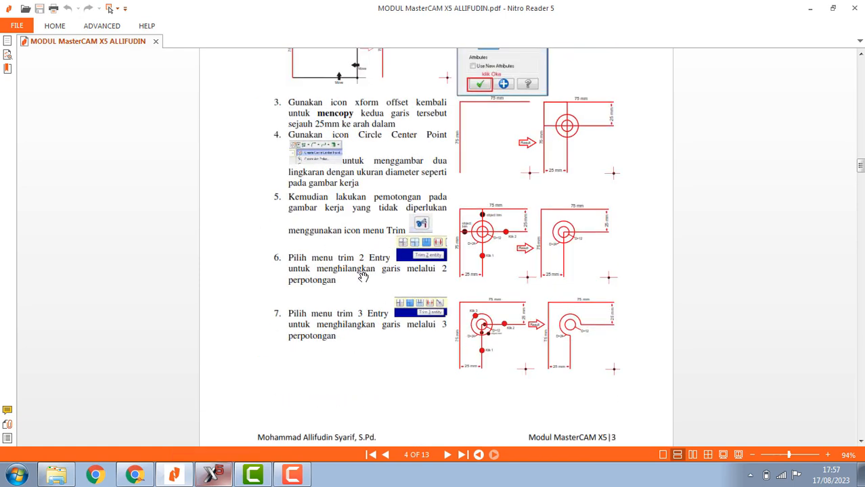
{"action": "left_click", "coordinate": [796, 456]}
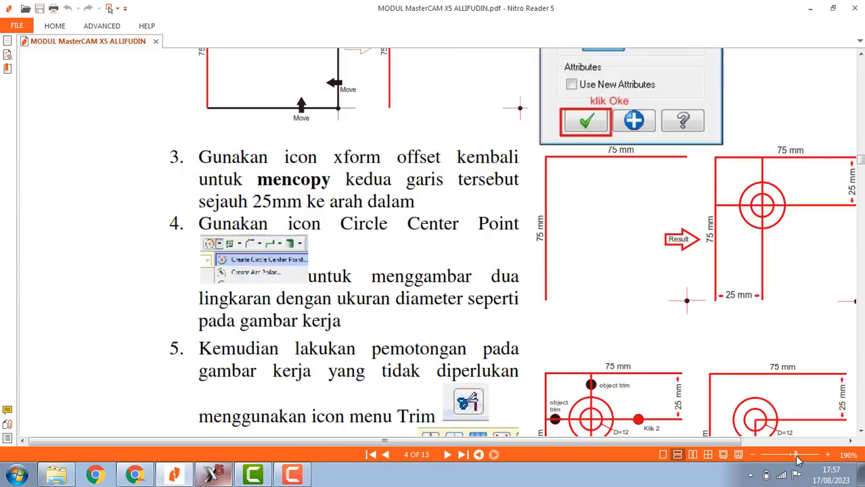
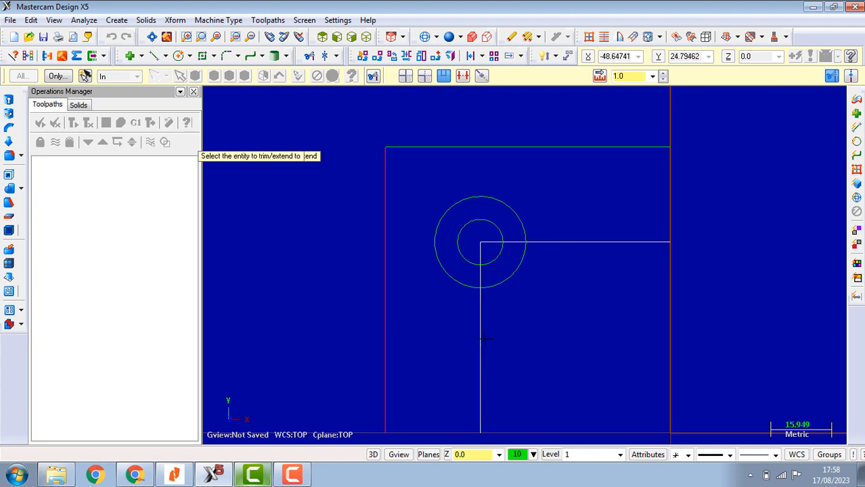
Complete the three-entity trim of the two inner lines against the outer circle, keeping the circle's upper-left arc
{"action": "left_click", "coordinate": [455, 204]}
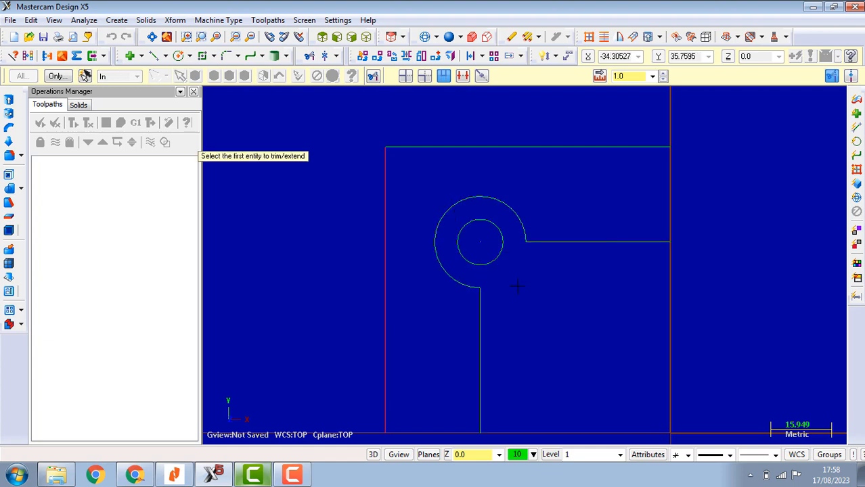
{"action": "scroll", "coordinate": [503, 241], "scroll_direction": "up", "scroll_amount": 2}
{"action": "scroll", "coordinate": [506, 245], "scroll_direction": "down", "scroll_amount": 1}
{"action": "scroll", "coordinate": [516, 308], "scroll_direction": "down", "scroll_amount": 1}
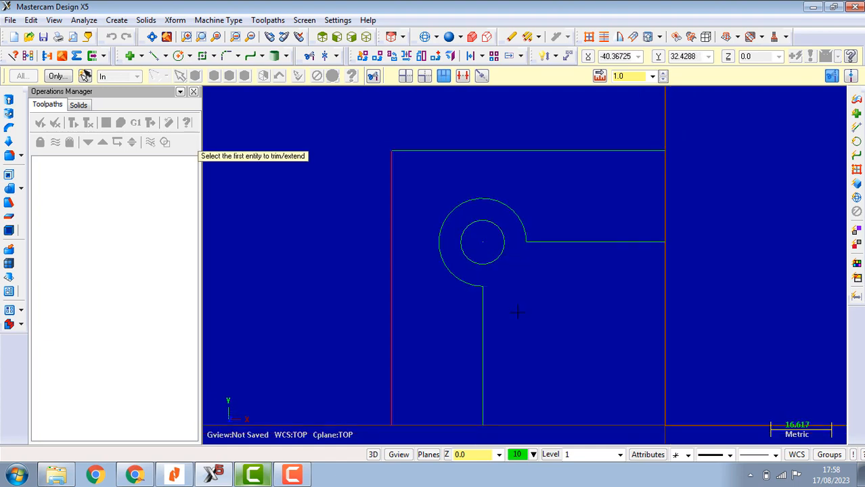
{"action": "scroll", "coordinate": [520, 311], "scroll_direction": "up", "scroll_amount": 1}
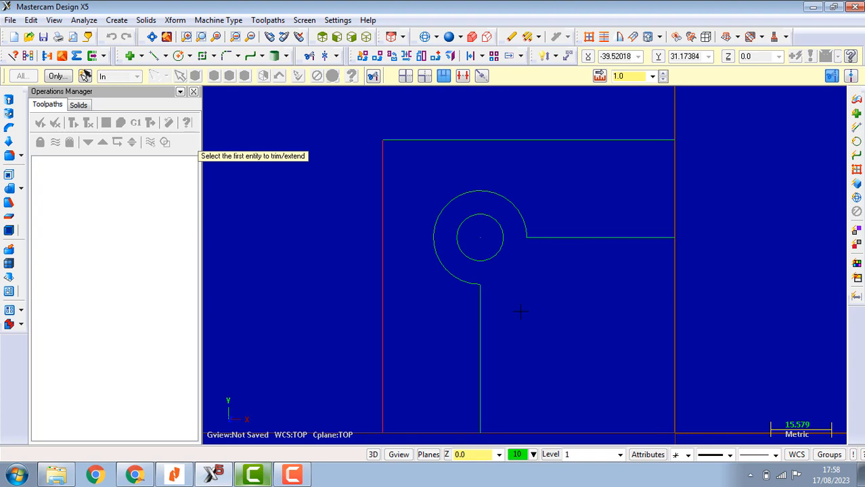
{"action": "key", "text": "Escape"}
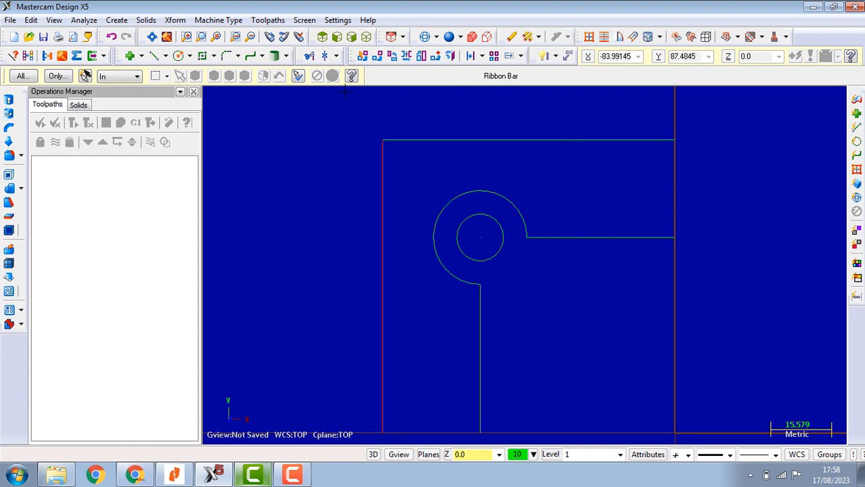
Fillet both junctions between the outer arc and the inner lines with a 12 mm radius, consulting the module in Nitro Reader
{"action": "left_click", "coordinate": [174, 474]}
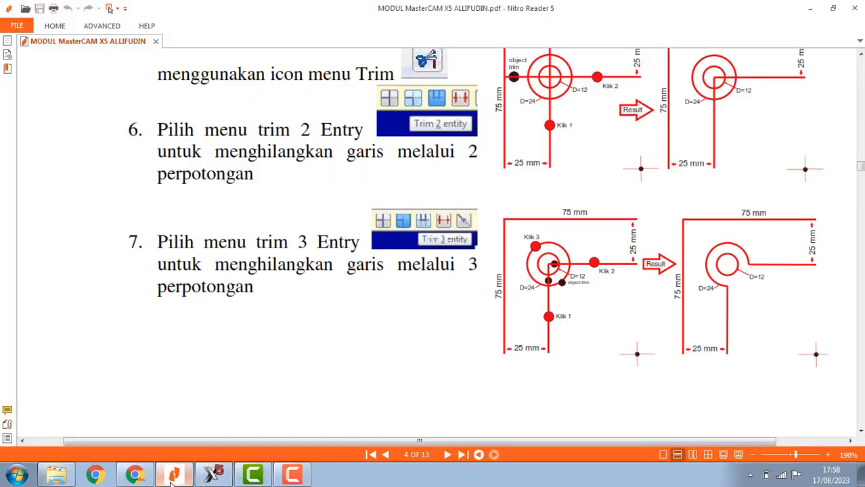
{"action": "scroll", "coordinate": [602, 299], "scroll_direction": "down", "scroll_amount": 5}
{"action": "scroll", "coordinate": [602, 298], "scroll_direction": "down", "scroll_amount": 5}
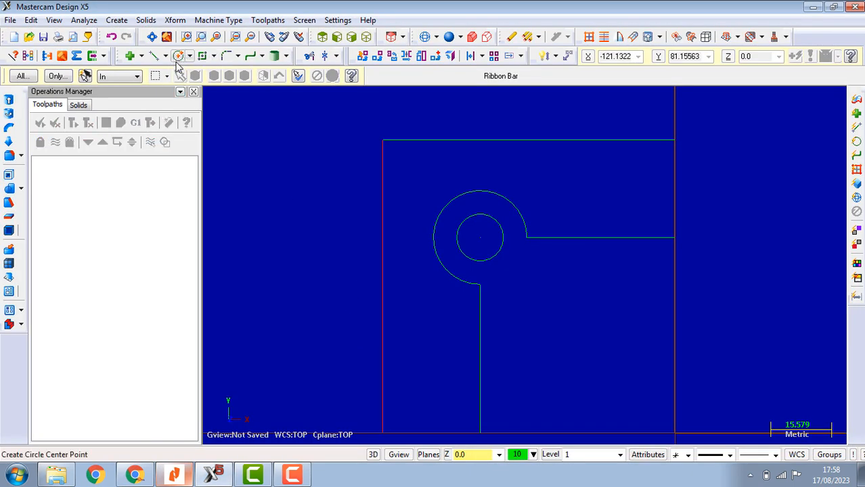
{"action": "left_click", "coordinate": [227, 58]}
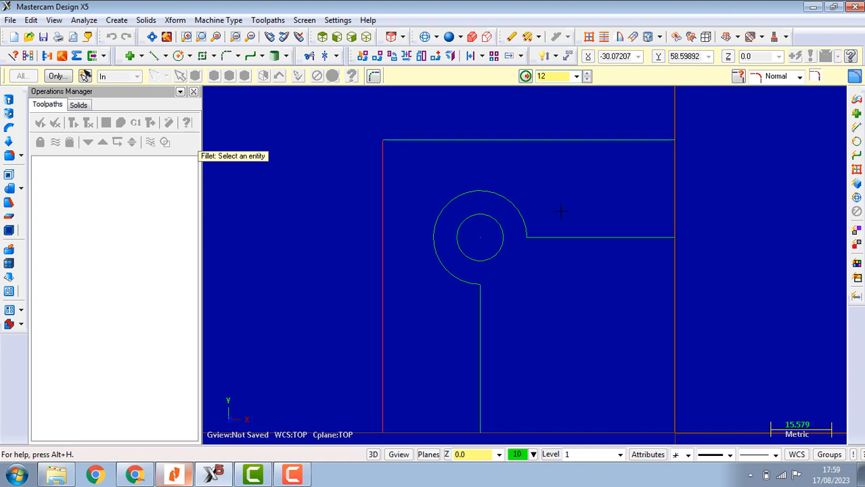
{"action": "left_click", "coordinate": [522, 216]}
{"action": "left_click", "coordinate": [562, 237]}
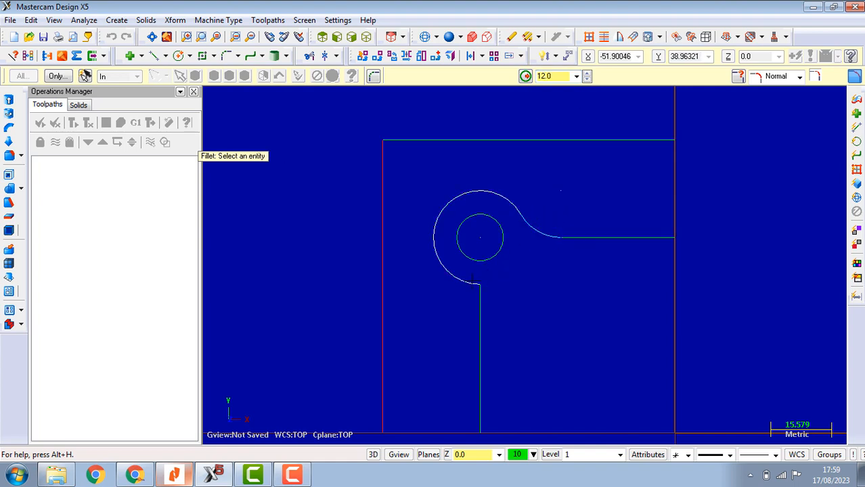
{"action": "left_click", "coordinate": [449, 272]}
{"action": "left_click", "coordinate": [480, 332]}
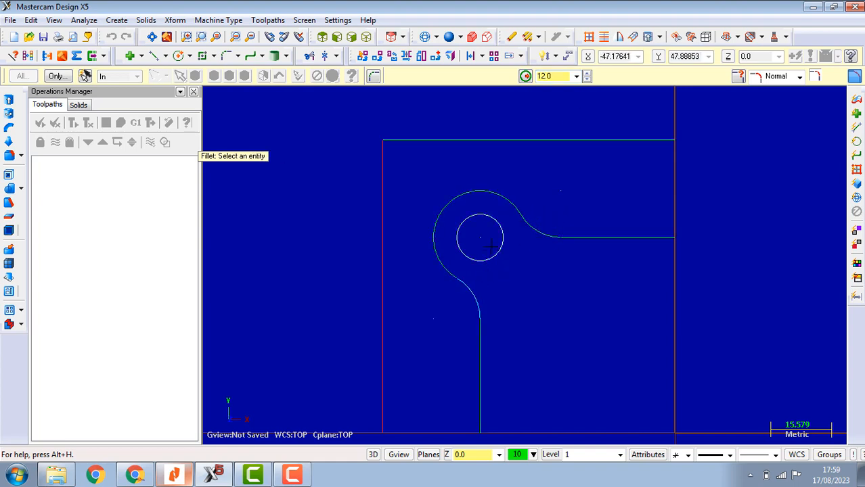
{"action": "scroll", "coordinate": [490, 243], "scroll_direction": "down", "scroll_amount": 1}
{"action": "key", "text": "Escape"}
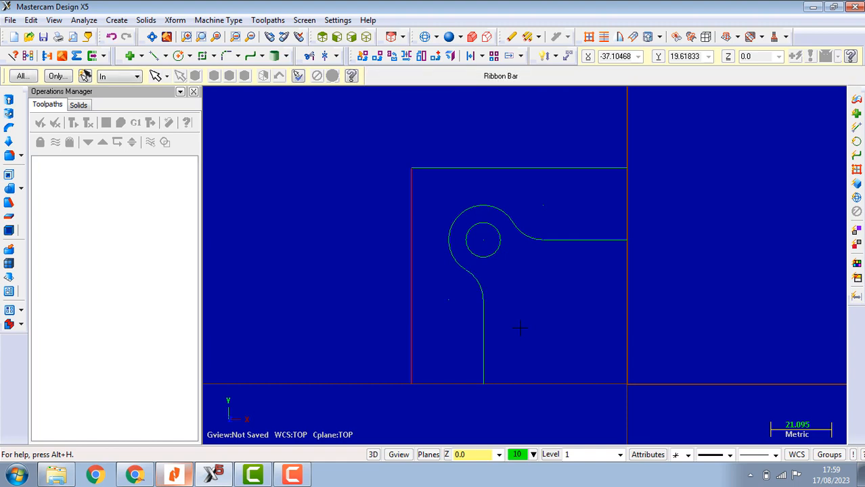
Mirror a copy of the whole upper-left quarter pattern about the horizontal axis at Y 0.0
{"action": "scroll", "coordinate": [643, 232], "scroll_direction": "down", "scroll_amount": 1}
{"action": "scroll", "coordinate": [663, 350], "scroll_direction": "up", "scroll_amount": 1}
{"action": "scroll", "coordinate": [630, 320], "scroll_direction": "down", "scroll_amount": 2}
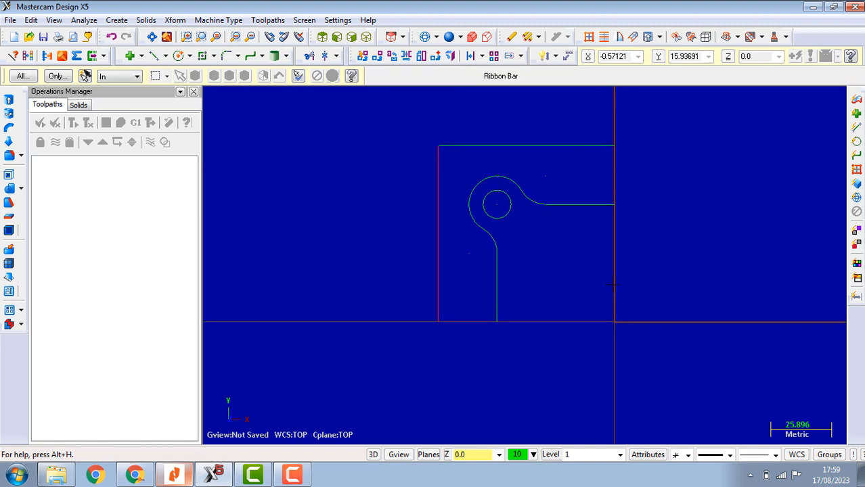
{"action": "scroll", "coordinate": [629, 320], "scroll_direction": "up", "scroll_amount": 1}
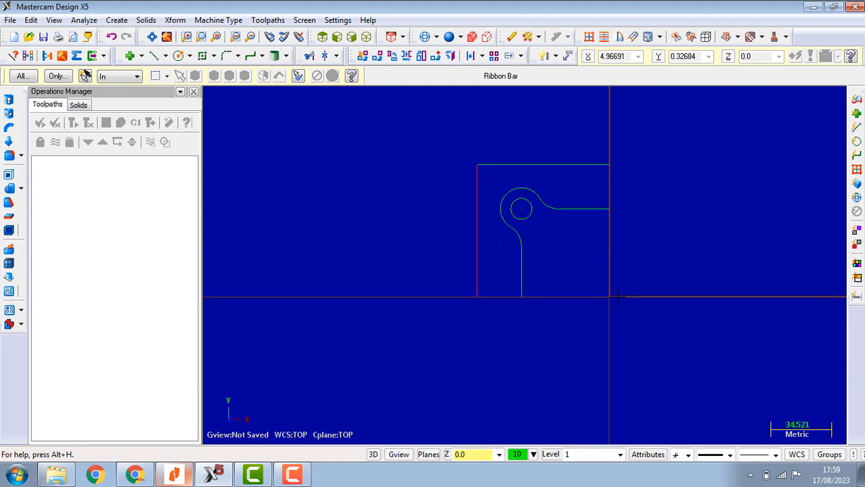
{"action": "scroll", "coordinate": [619, 324], "scroll_direction": "down", "scroll_amount": 1}
{"action": "scroll", "coordinate": [616, 304], "scroll_direction": "up", "scroll_amount": 1}
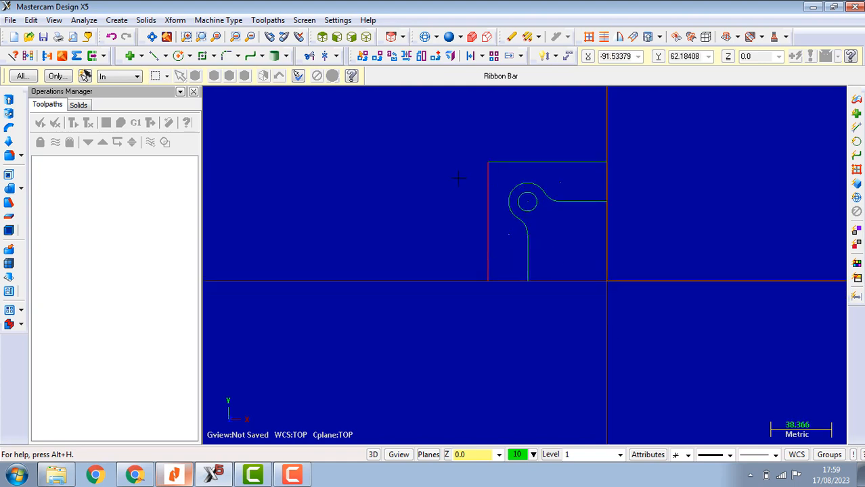
{"action": "left_click_drag", "start_coordinate": [459, 142], "coordinate": [639, 335]}
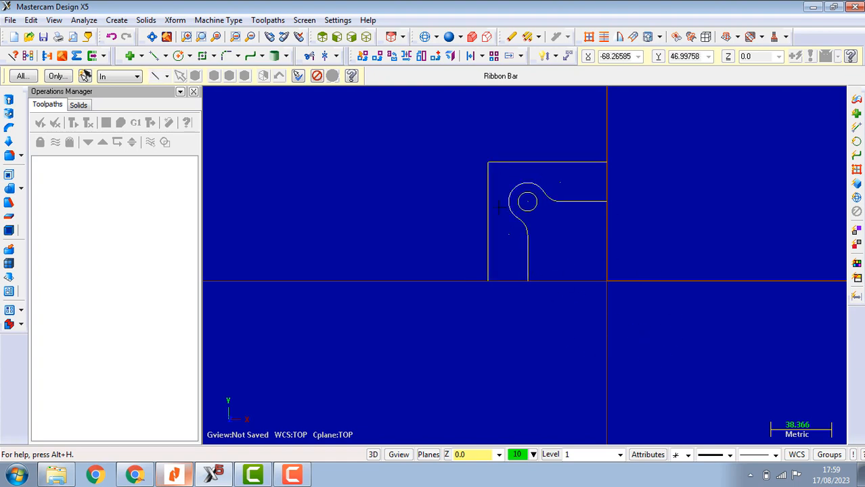
{"action": "scroll", "coordinate": [550, 229], "scroll_direction": "down", "scroll_amount": 1}
{"action": "scroll", "coordinate": [612, 366], "scroll_direction": "up", "scroll_amount": 1}
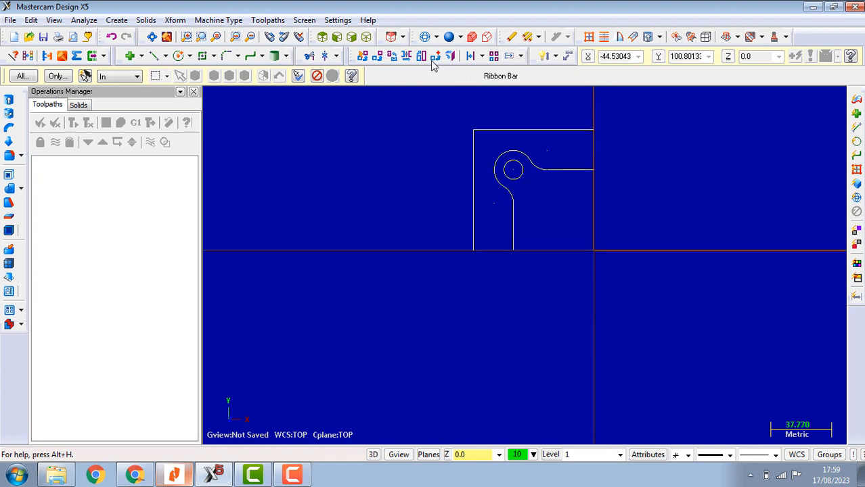
{"action": "left_click", "coordinate": [406, 57]}
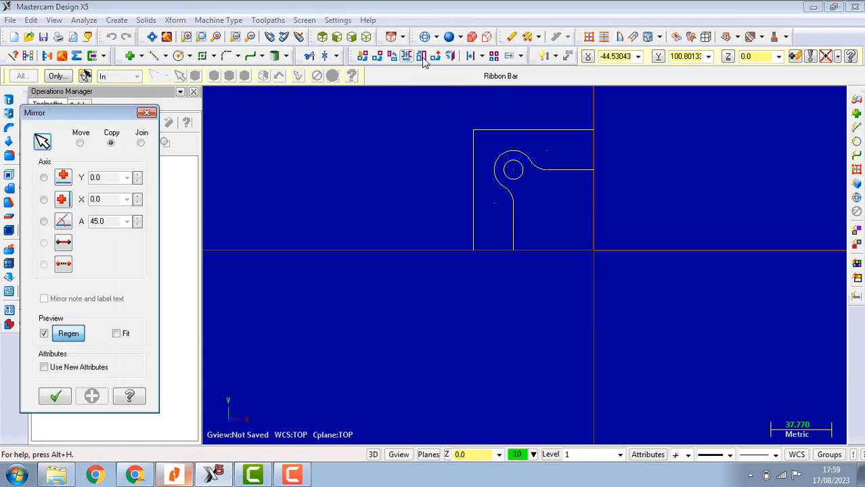
{"action": "left_click_drag", "start_coordinate": [124, 113], "coordinate": [201, 33]}
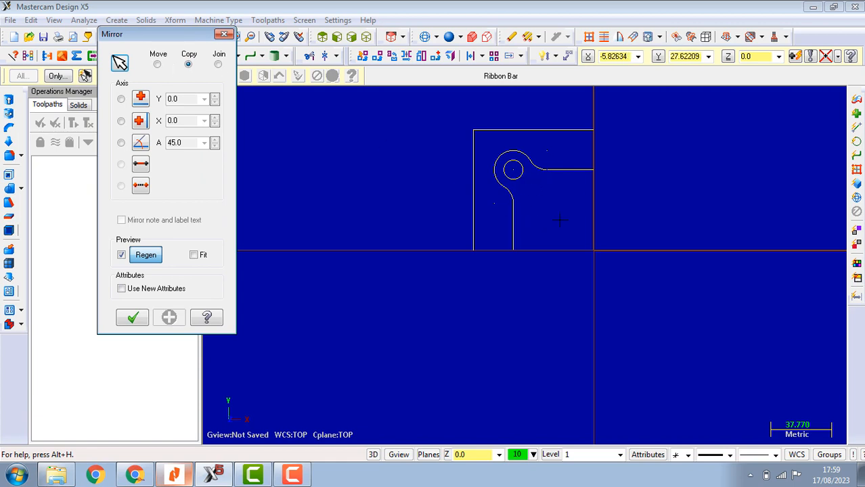
{"action": "left_click", "coordinate": [121, 99]}
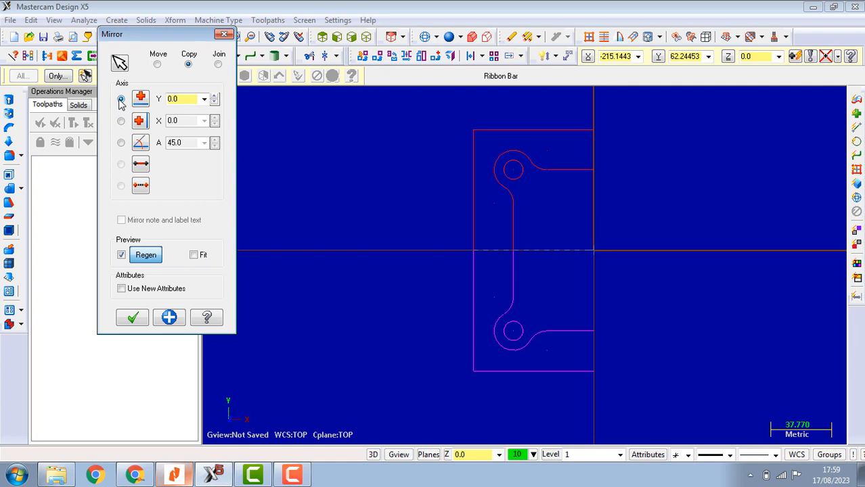
{"action": "left_click", "coordinate": [132, 317]}
Mirror a copy of the complete left half of the plate about the vertical axis at X 0.0
{"action": "scroll", "coordinate": [602, 369], "scroll_direction": "down", "scroll_amount": 2}
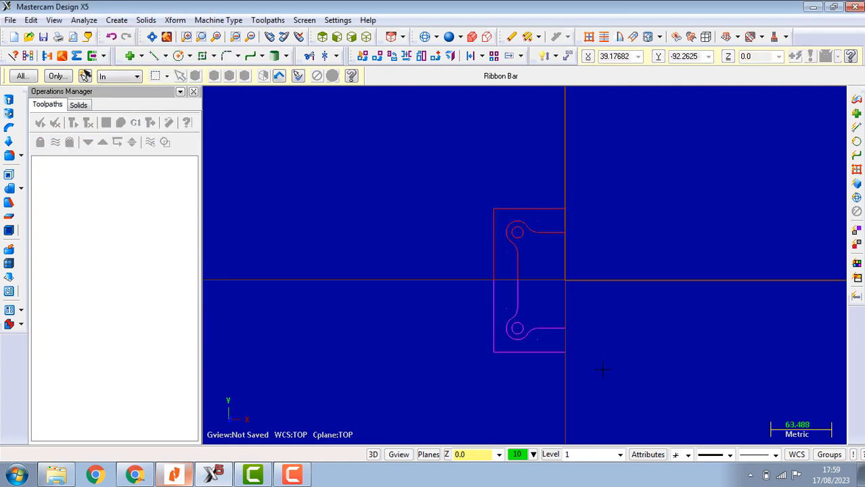
{"action": "left_click_drag", "start_coordinate": [601, 371], "coordinate": [467, 169]}
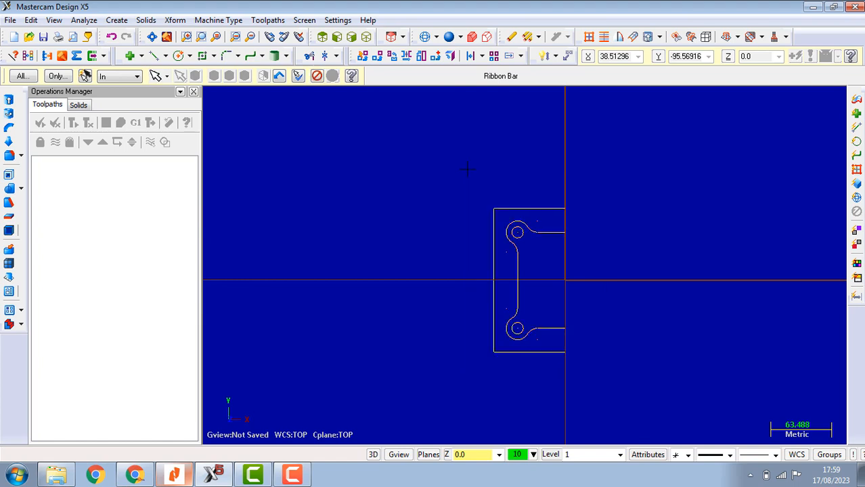
{"action": "scroll", "coordinate": [482, 218], "scroll_direction": "up", "scroll_amount": 1}
{"action": "scroll", "coordinate": [482, 218], "scroll_direction": "up", "scroll_amount": 1}
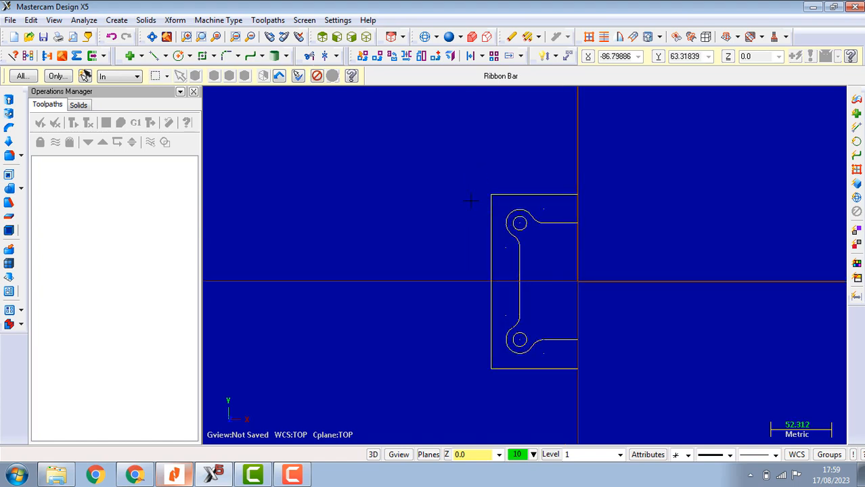
{"action": "left_click", "coordinate": [417, 59]}
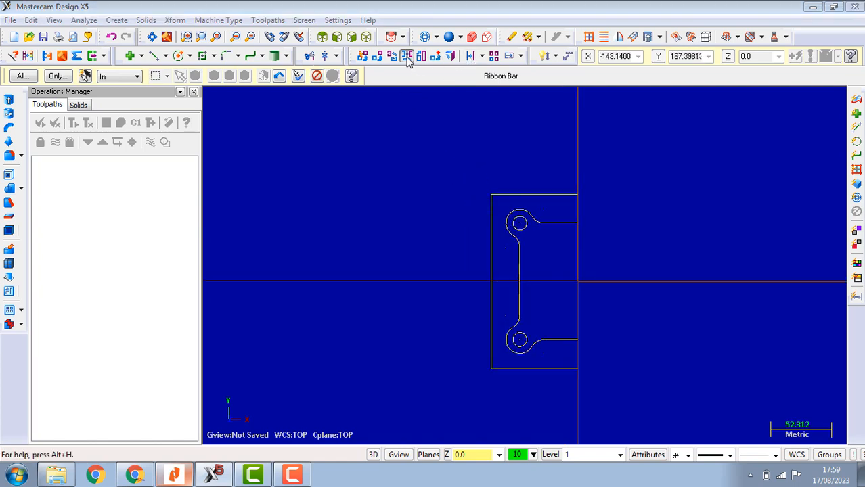
{"action": "left_click", "coordinate": [122, 120]}
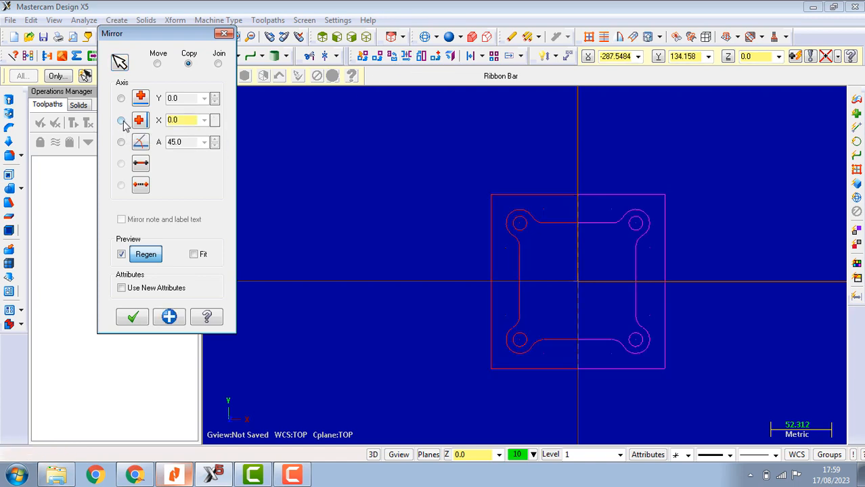
{"action": "left_click", "coordinate": [132, 317]}
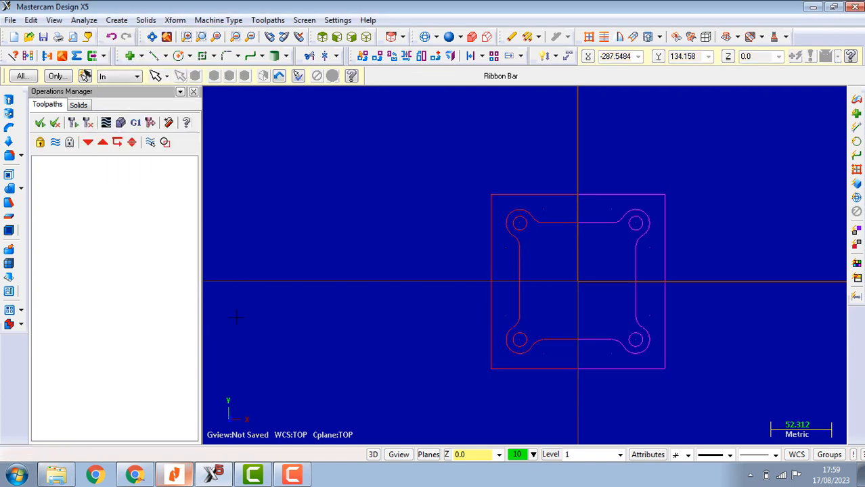
Select the entire plate geometry, including both mirrored halves
{"action": "scroll", "coordinate": [564, 308], "scroll_direction": "down", "scroll_amount": 3}
{"action": "left_click_drag", "start_coordinate": [676, 384], "coordinate": [484, 202]}
{"action": "scroll", "coordinate": [677, 352], "scroll_direction": "up", "scroll_amount": 3}
{"action": "scroll", "coordinate": [531, 243], "scroll_direction": "up", "scroll_amount": 1}
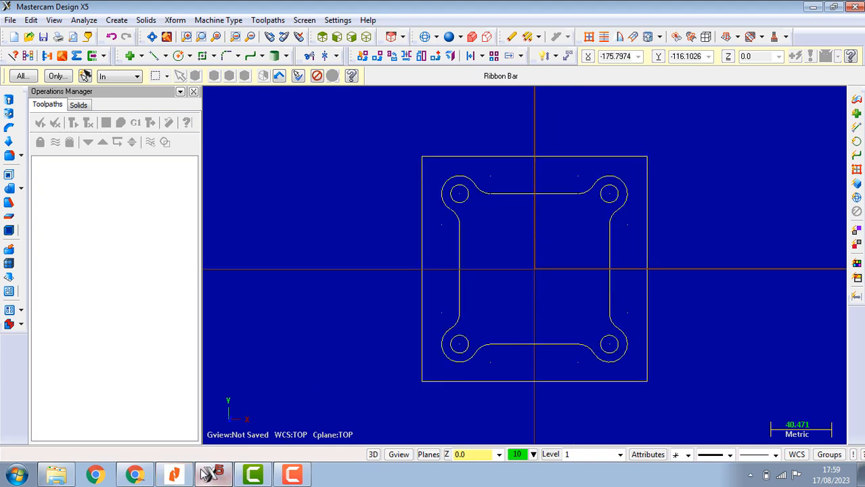
Consult step 11 of the module in Nitro Reader and draw an 80 mm diameter circle centred on the origin in Mastercam
{"action": "left_click", "coordinate": [175, 476]}
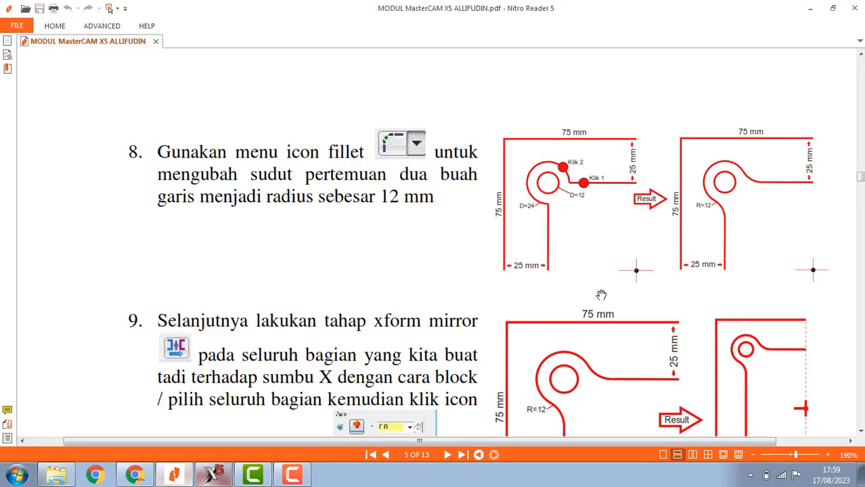
{"action": "scroll", "coordinate": [638, 304], "scroll_direction": "down", "scroll_amount": 8}
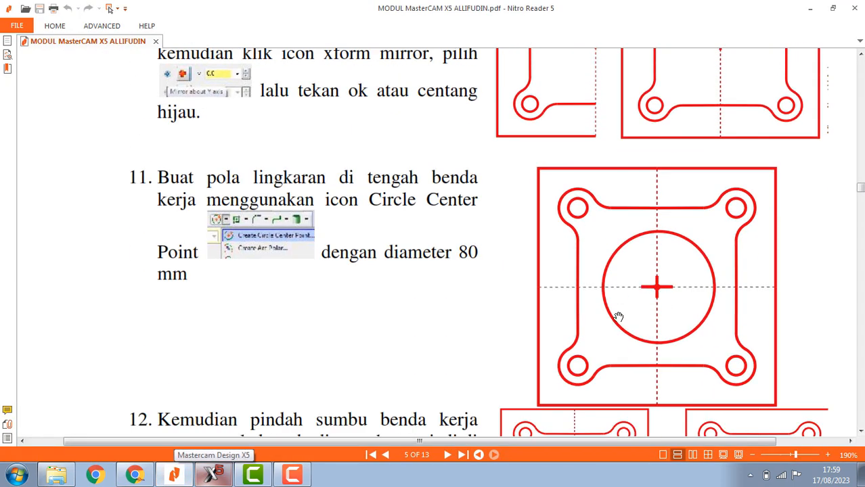
{"action": "left_click", "coordinate": [810, 8]}
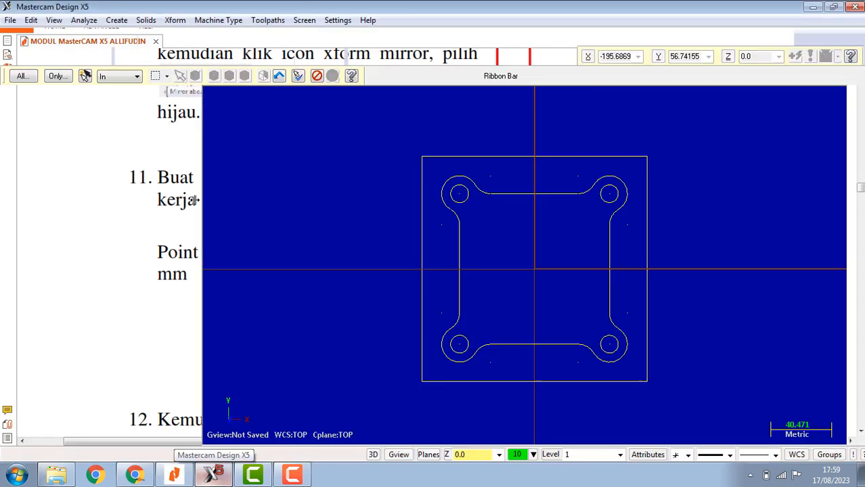
{"action": "left_click", "coordinate": [178, 56]}
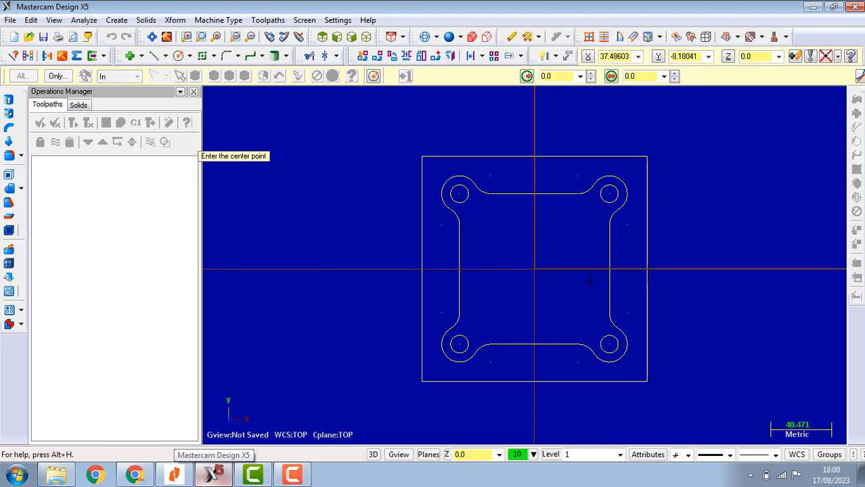
{"action": "left_click", "coordinate": [550, 274]}
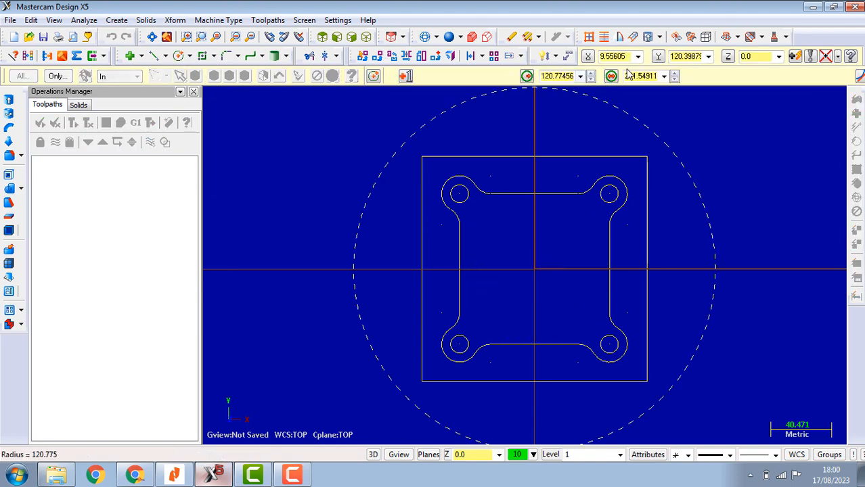
{"action": "left_click", "coordinate": [648, 76]}
{"action": "type", "text": "80"}
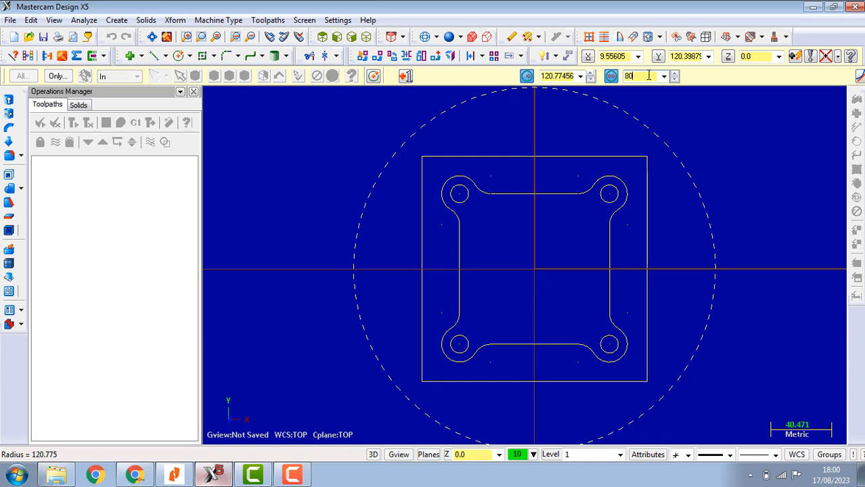
{"action": "key", "text": "Return"}
{"action": "scroll", "coordinate": [596, 229], "scroll_direction": "down", "scroll_amount": 2}
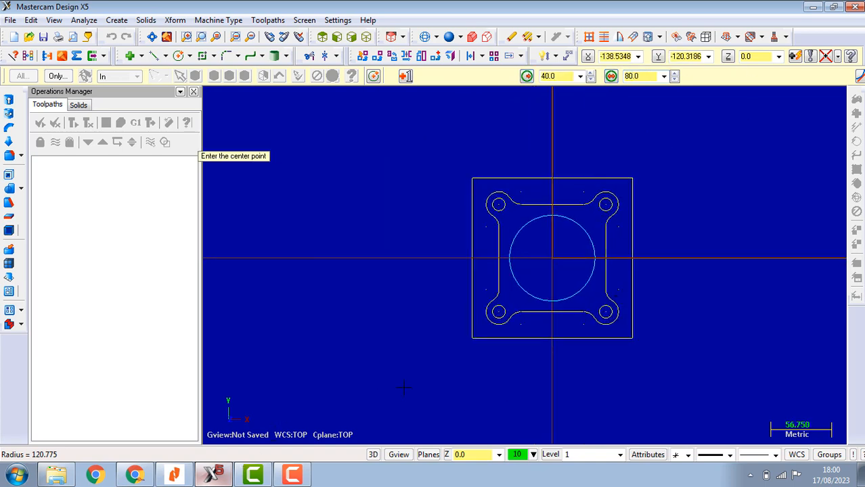
{"action": "key", "text": "Escape"}
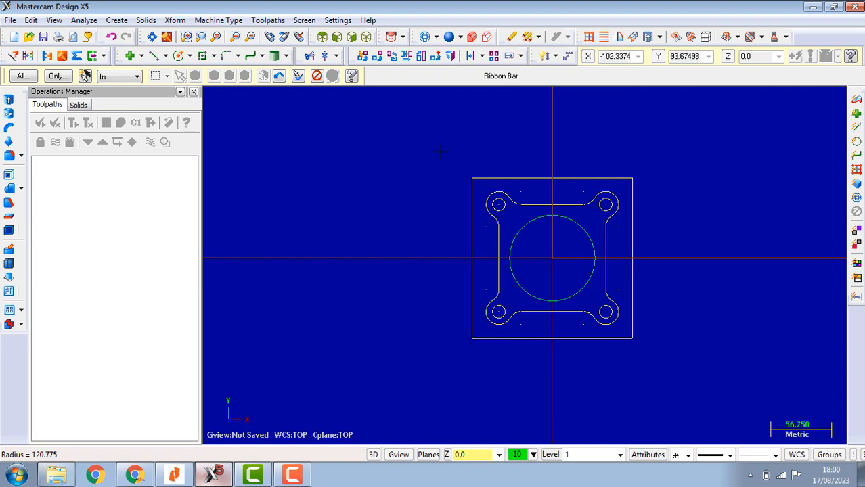
Move all the plate geometry to the origin, using the square's lower-left corner as the point to translate from
{"action": "left_click_drag", "start_coordinate": [440, 152], "coordinate": [666, 369]}
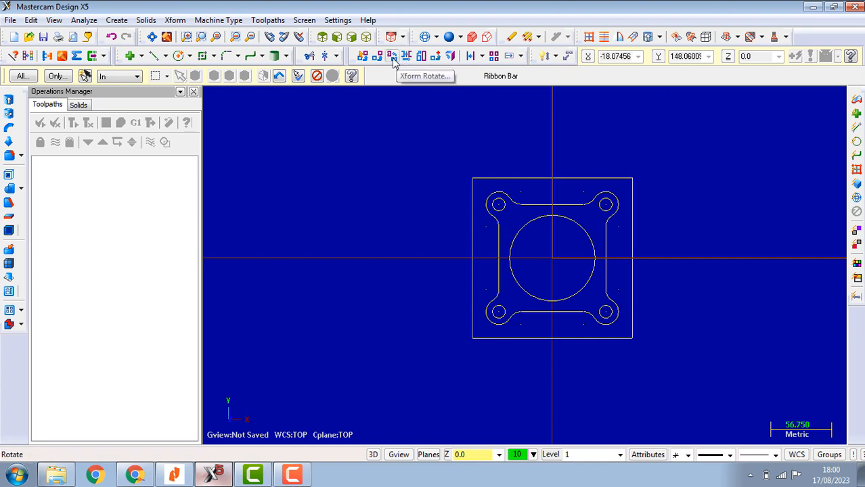
{"action": "left_click", "coordinate": [434, 57]}
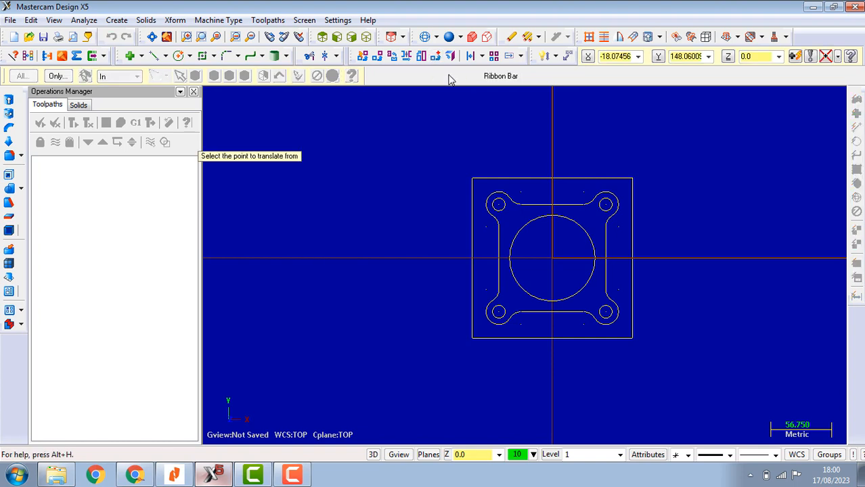
{"action": "left_click", "coordinate": [473, 338]}
{"action": "scroll", "coordinate": [677, 271], "scroll_direction": "down", "scroll_amount": 2}
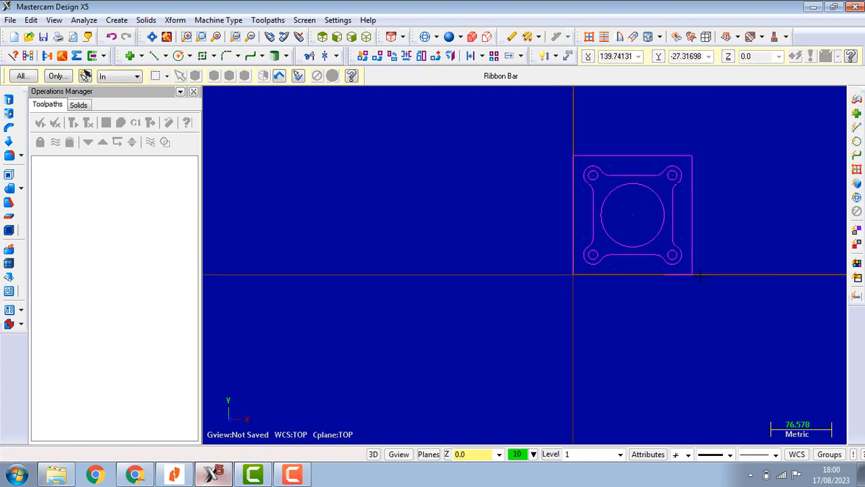
{"action": "scroll", "coordinate": [710, 319], "scroll_direction": "up", "scroll_amount": 4}
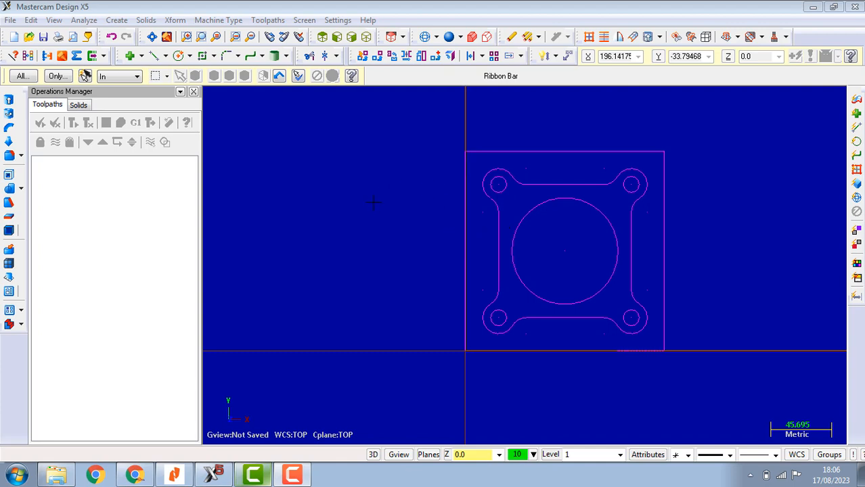
Check the module's machine selection page in Nitro Reader, then hide the Operations Manager in Mastercam and show it again
{"action": "left_click", "coordinate": [175, 475]}
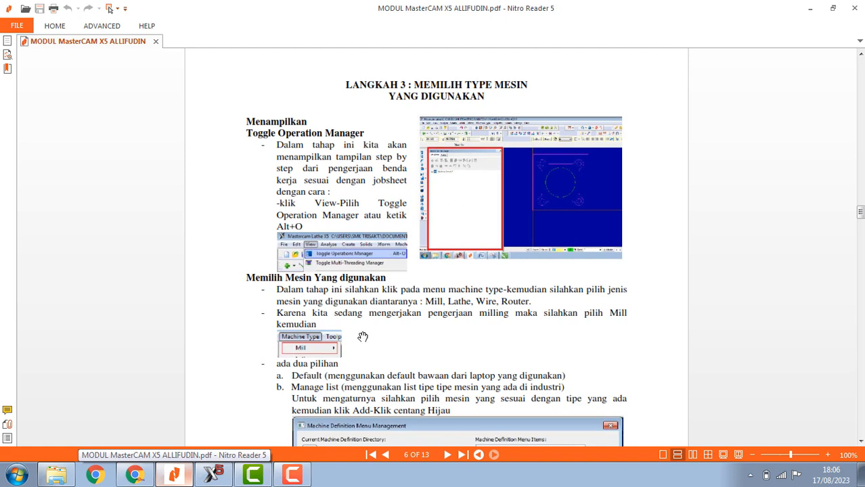
{"action": "left_click", "coordinate": [226, 476]}
{"action": "left_click", "coordinate": [55, 21]}
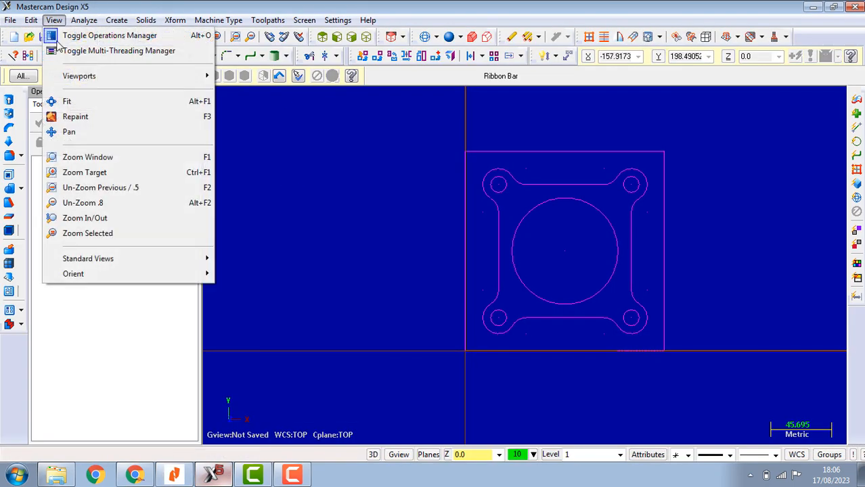
{"action": "left_click", "coordinate": [76, 39]}
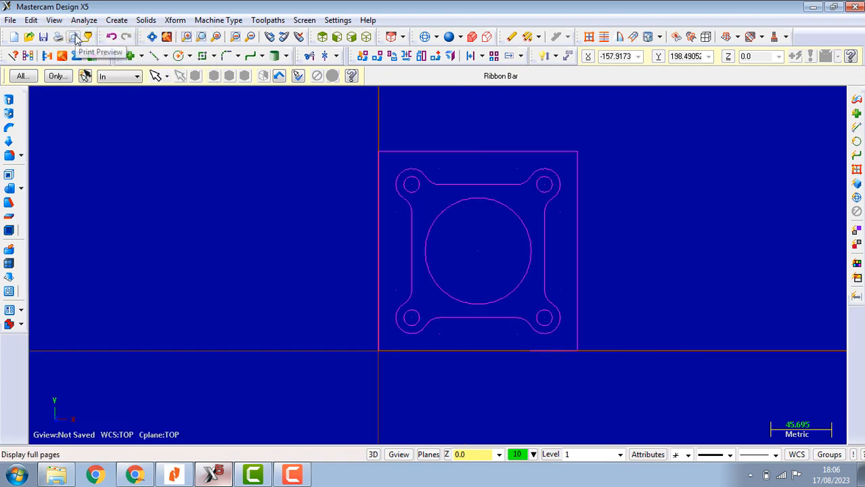
{"action": "left_click", "coordinate": [54, 20]}
{"action": "left_click", "coordinate": [59, 37]}
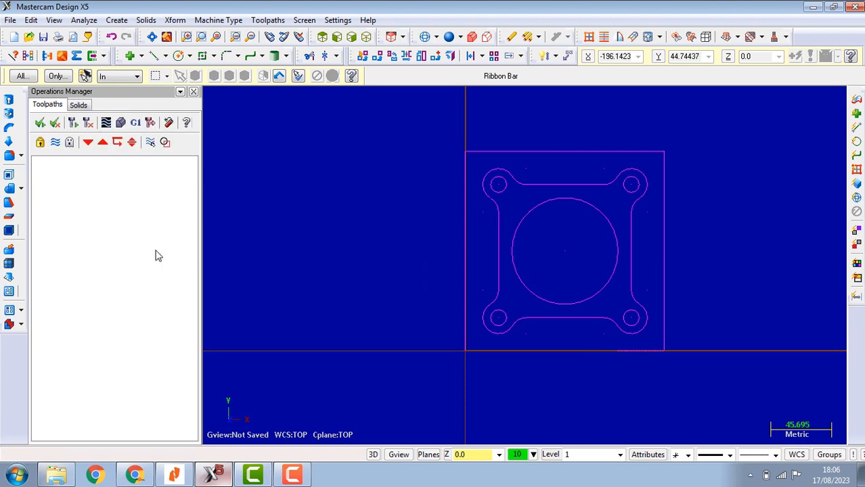
Look over the available machine types, view the list of mill machine definitions, and close it without adding any machine
{"action": "left_click", "coordinate": [217, 20]}
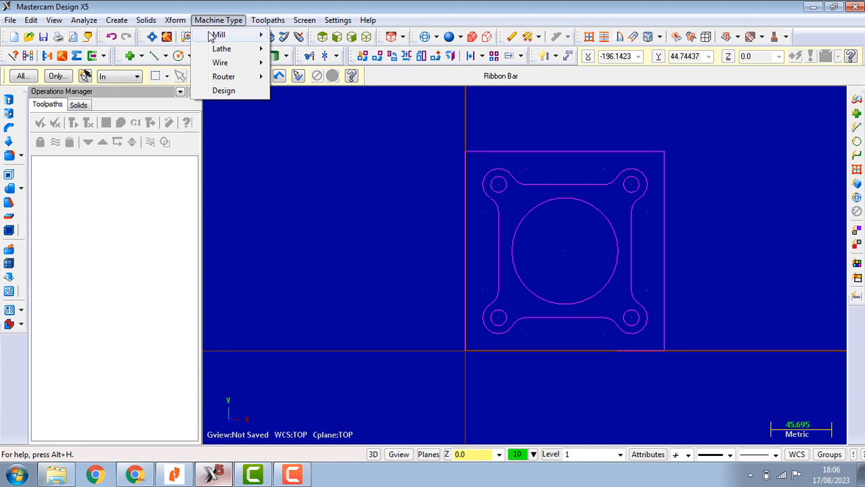
{"action": "mouse_move", "coordinate": [213, 51]}
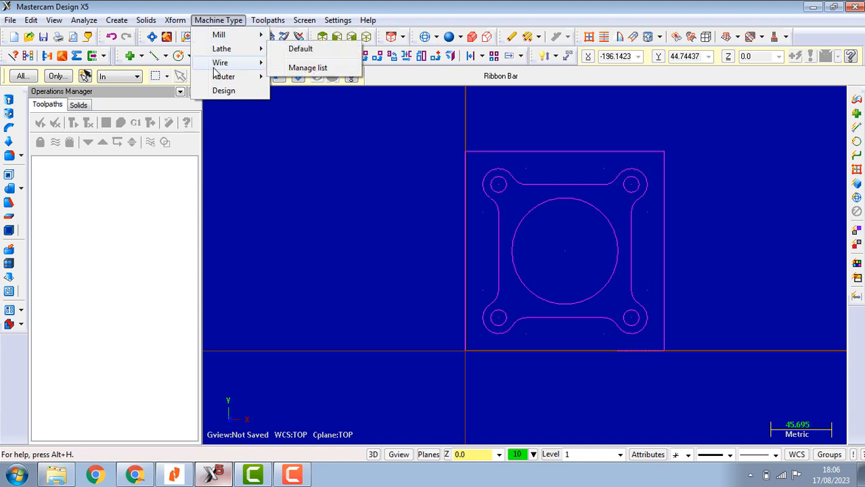
{"action": "mouse_move", "coordinate": [223, 82]}
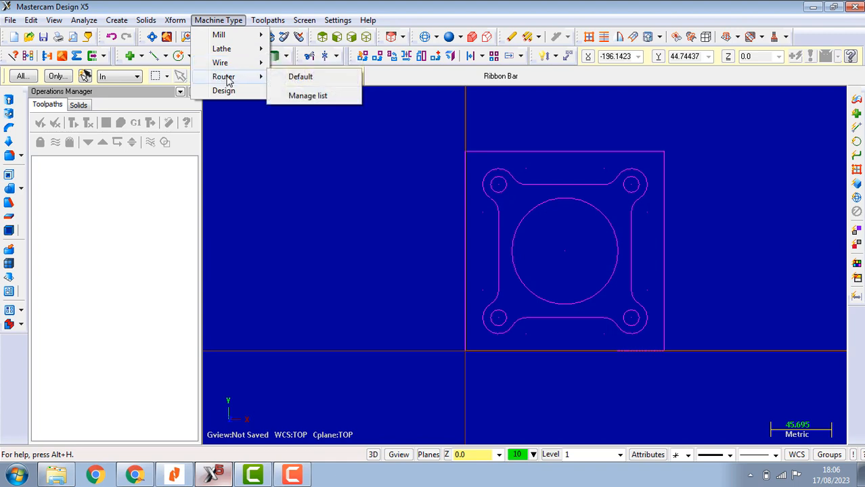
{"action": "mouse_move", "coordinate": [231, 39]}
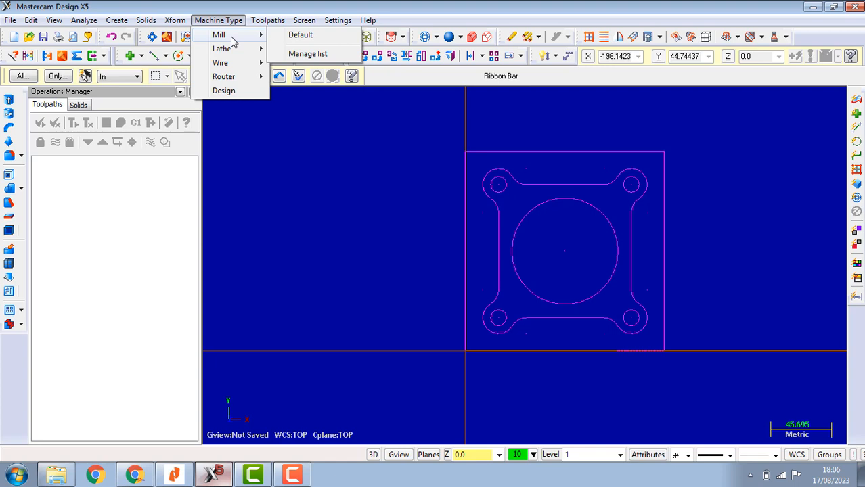
{"action": "left_click", "coordinate": [297, 54]}
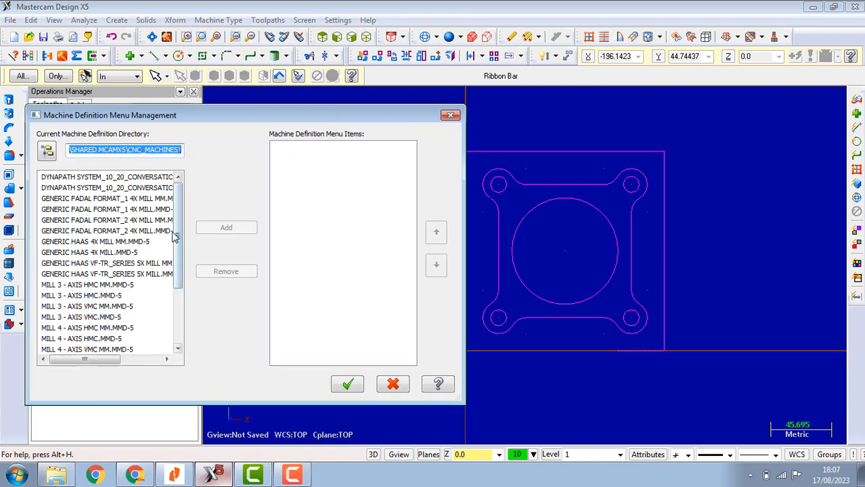
{"action": "mouse_move", "coordinate": [175, 235]}
{"action": "left_mouse_down"}
{"action": "mouse_move", "coordinate": [177, 342]}
{"action": "mouse_move", "coordinate": [181, 213]}
{"action": "mouse_move", "coordinate": [183, 308]}
{"action": "mouse_move", "coordinate": [190, 231]}
{"action": "mouse_move", "coordinate": [188, 312]}
{"action": "mouse_move", "coordinate": [193, 235]}
{"action": "mouse_move", "coordinate": [193, 315]}
{"action": "mouse_move", "coordinate": [190, 217]}
{"action": "mouse_move", "coordinate": [189, 317]}
{"action": "mouse_move", "coordinate": [189, 225]}
{"action": "left_mouse_up"}
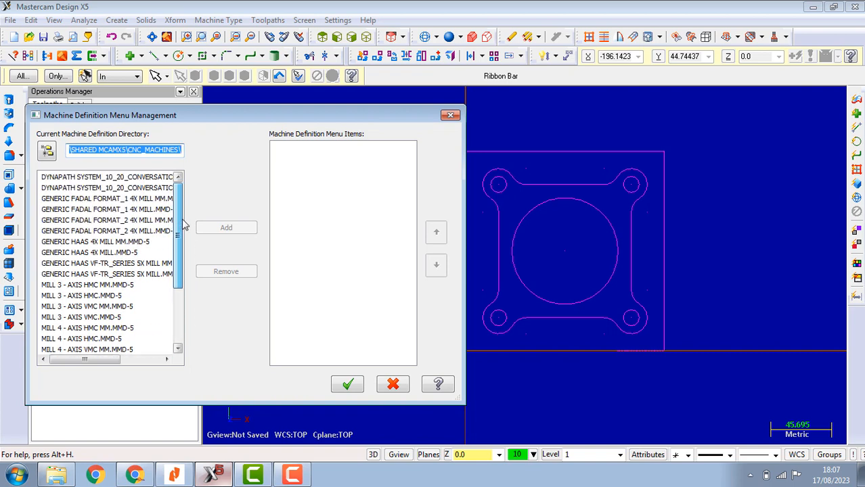
{"action": "left_click", "coordinate": [451, 118]}
Set the machine type to the default mill and expand the new machine group's properties
{"action": "left_click", "coordinate": [218, 20]}
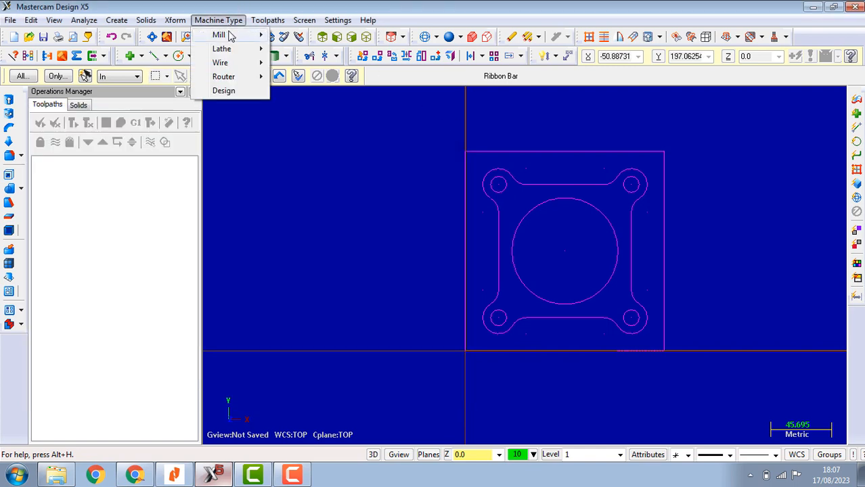
{"action": "mouse_move", "coordinate": [230, 34]}
{"action": "left_click", "coordinate": [298, 36]}
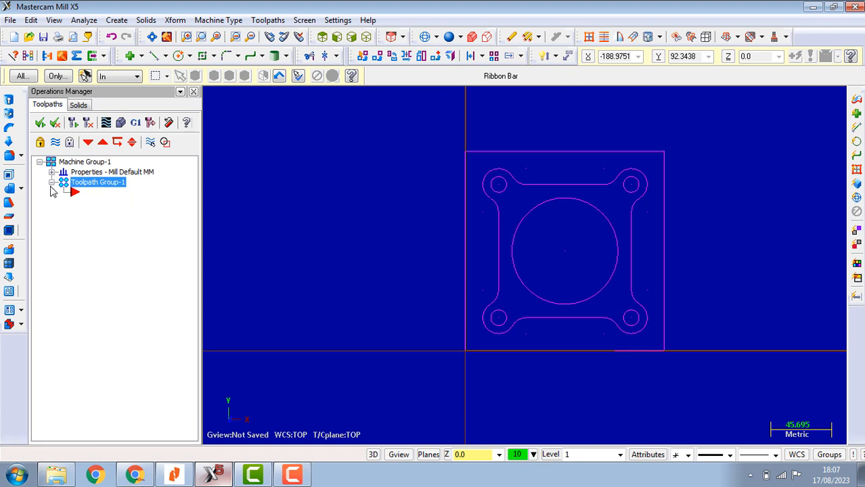
{"action": "left_click", "coordinate": [53, 173]}
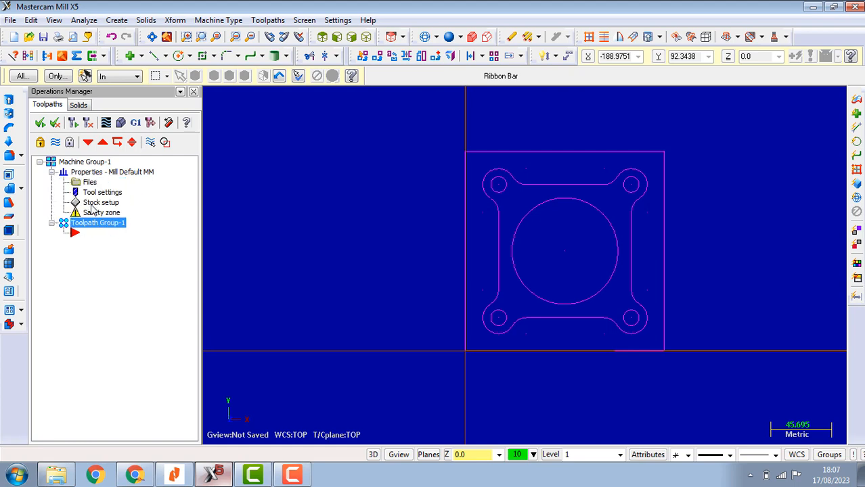
Switch to Nitro Reader and read the module's step 4 instructions on stock setup and the bounding box
{"action": "left_click", "coordinate": [174, 475]}
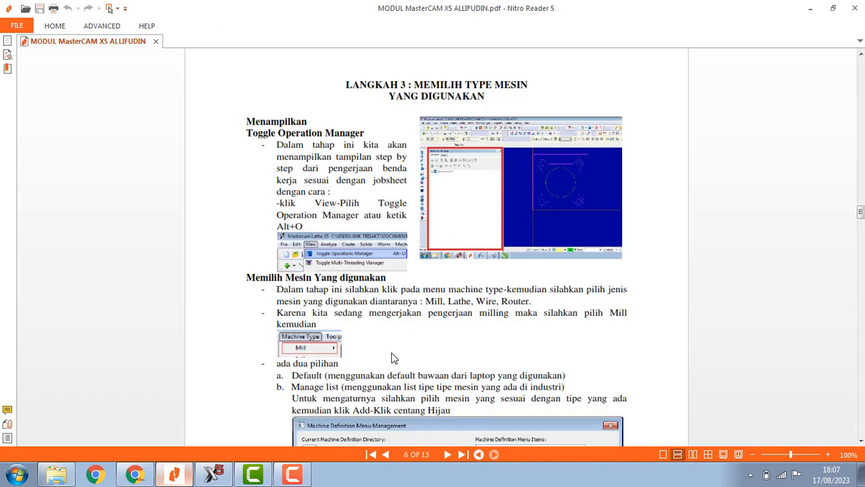
{"action": "scroll", "coordinate": [493, 348], "scroll_direction": "down", "scroll_amount": 10}
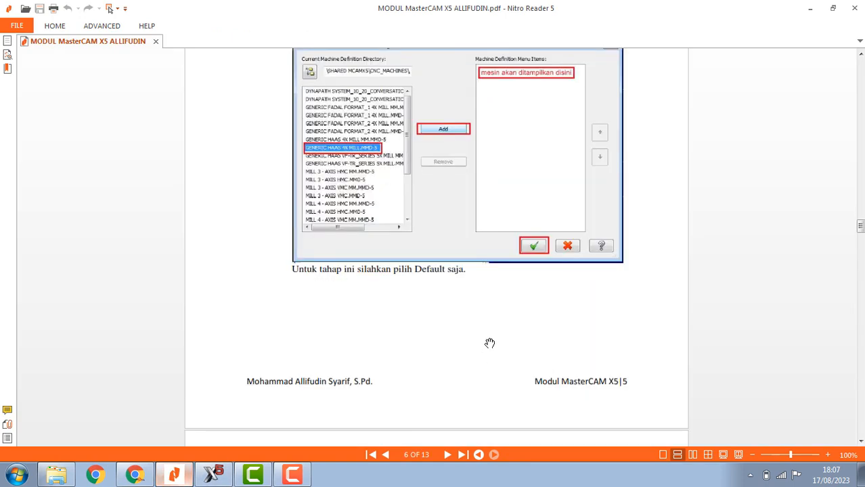
{"action": "scroll", "coordinate": [429, 290], "scroll_direction": "down", "scroll_amount": 3}
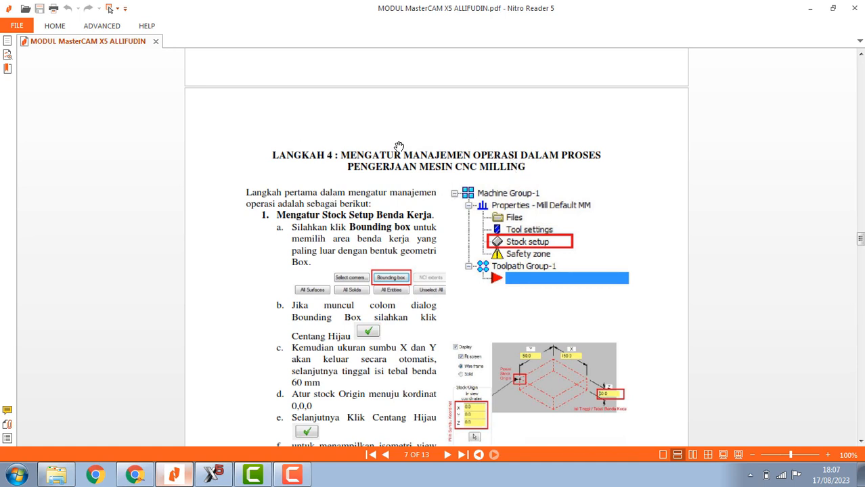
{"action": "scroll", "coordinate": [455, 190], "scroll_direction": "down", "scroll_amount": 1}
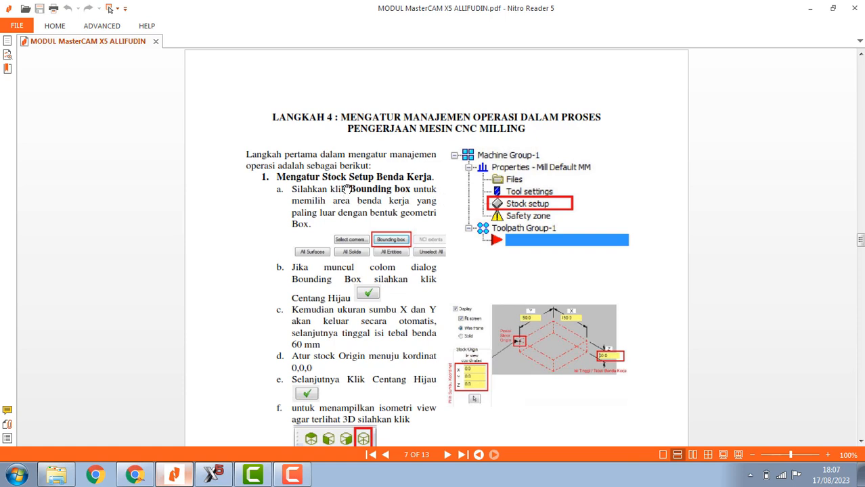
{"action": "scroll", "coordinate": [362, 182], "scroll_direction": "down", "scroll_amount": 2}
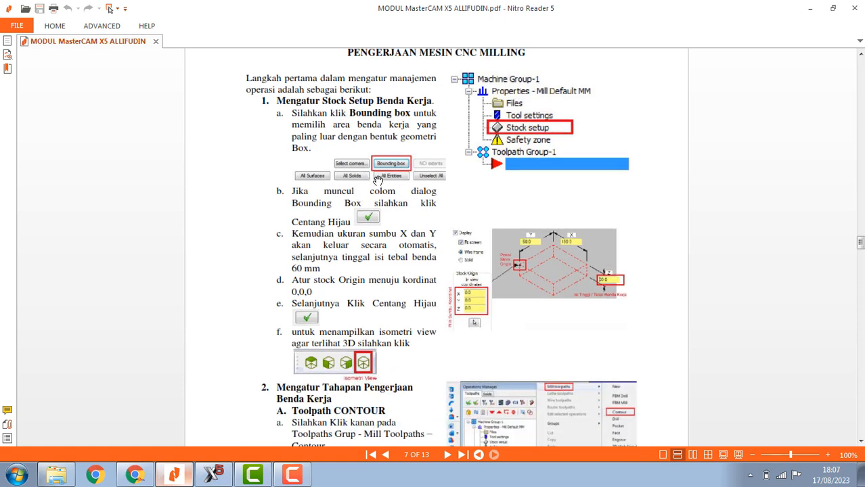
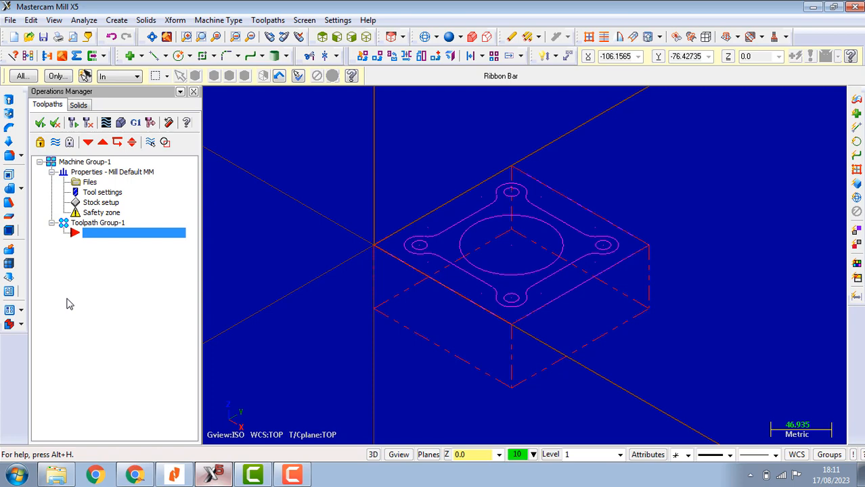
Start a Contour mill toolpath in the empty toolpath group in Mastercam, correcting the spelling of the author's name used as the NC name
{"action": "right_click", "coordinate": [103, 238]}
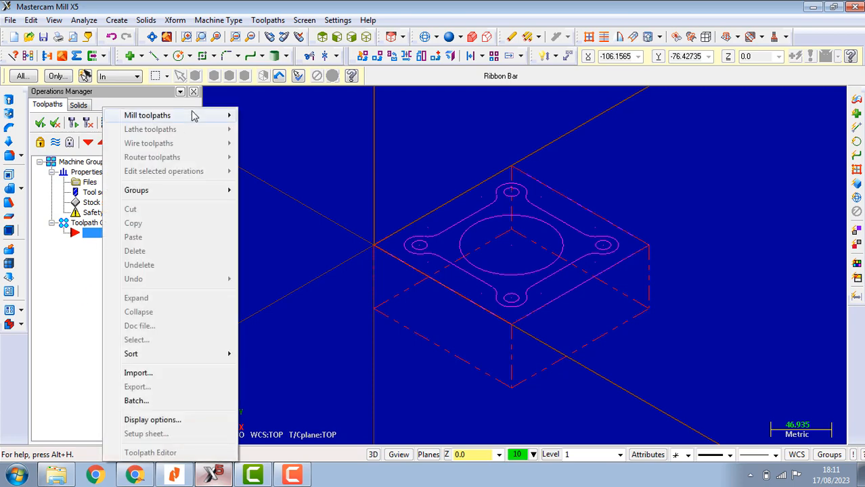
{"action": "mouse_move", "coordinate": [195, 116]}
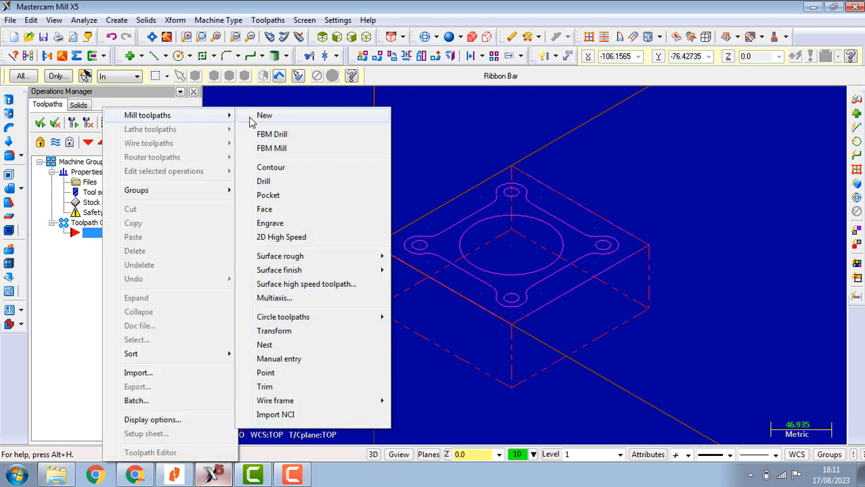
{"action": "left_click", "coordinate": [272, 168]}
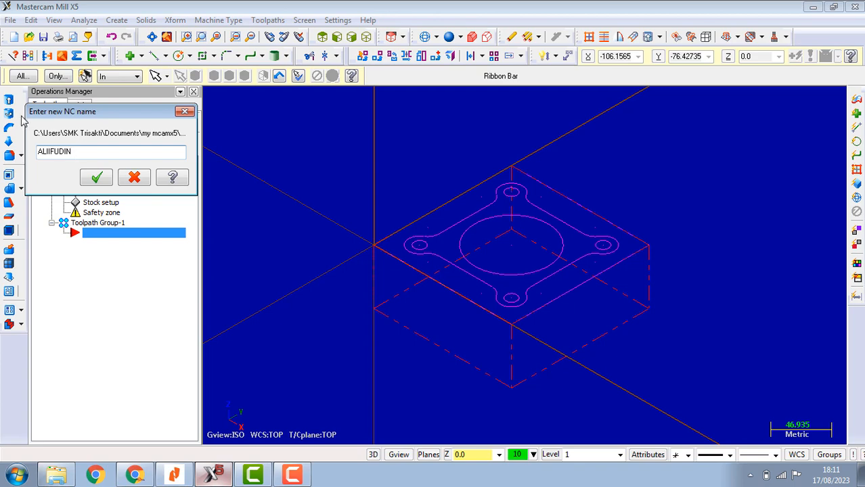
{"action": "key", "text": "BackSpace"}
{"action": "type", "text": "L"}
{"action": "left_click", "coordinate": [96, 179]}
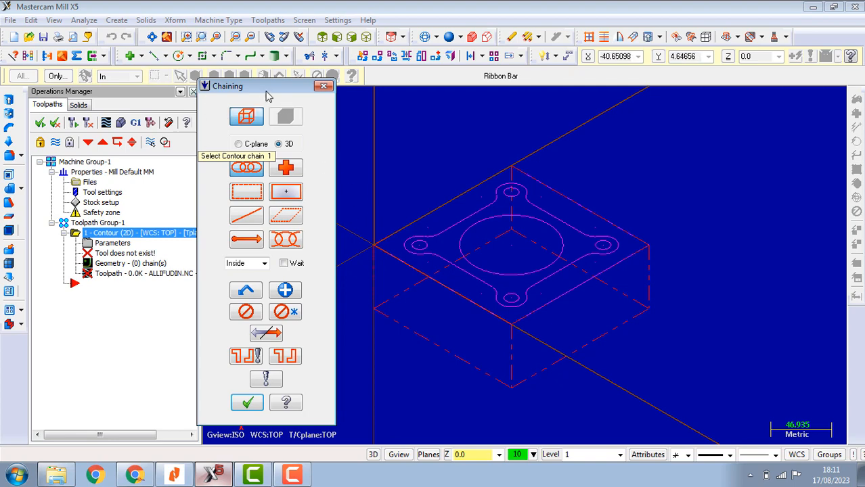
Chain the plate's inner profile with the four rounded corner lobes as the contour geometry and accept the chain
{"action": "left_click_drag", "start_coordinate": [268, 86], "coordinate": [223, 76]}
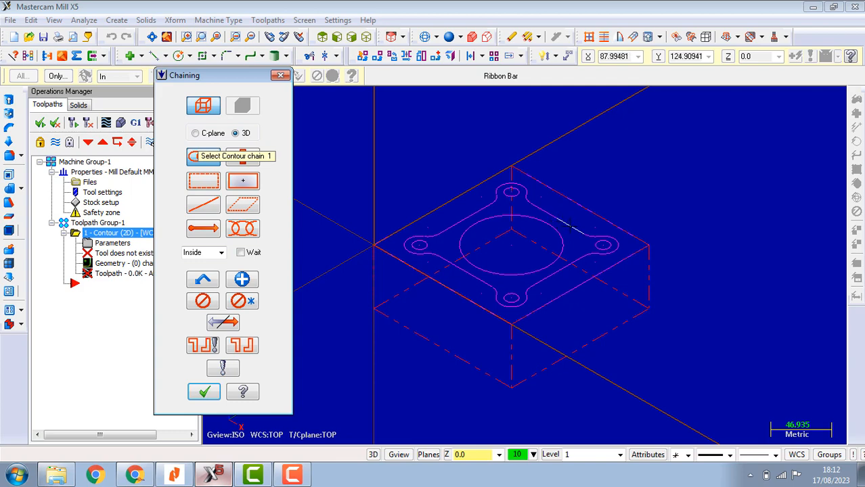
{"action": "left_click", "coordinate": [571, 229]}
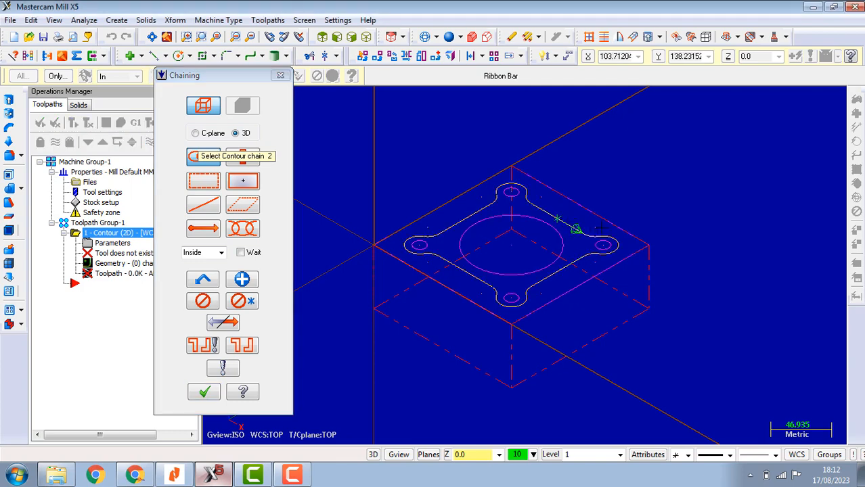
{"action": "scroll", "coordinate": [599, 223], "scroll_direction": "up", "scroll_amount": 2}
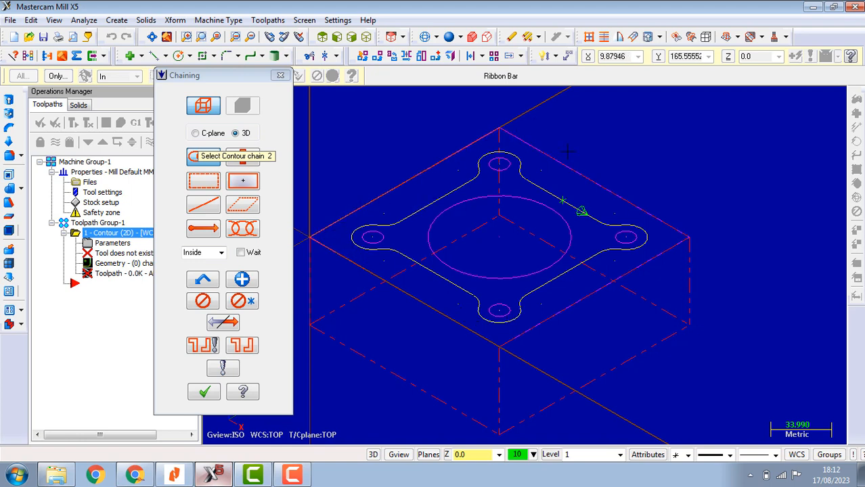
{"action": "left_click", "coordinate": [555, 209]}
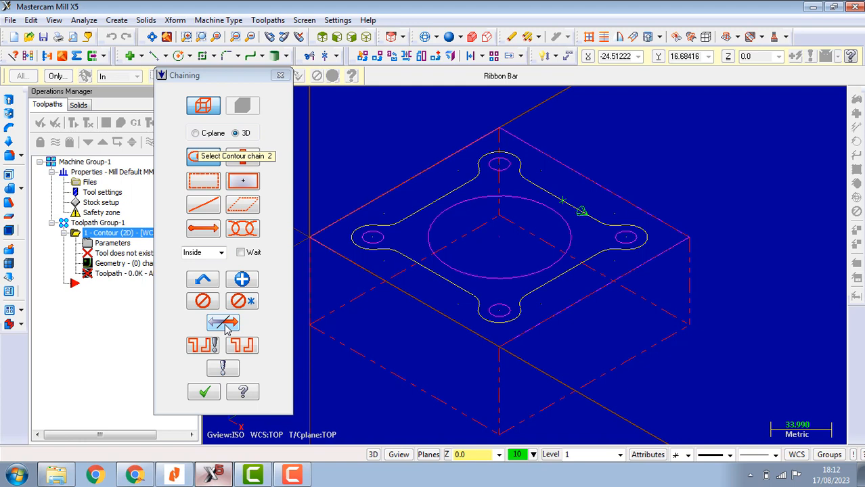
{"action": "left_click", "coordinate": [205, 392]}
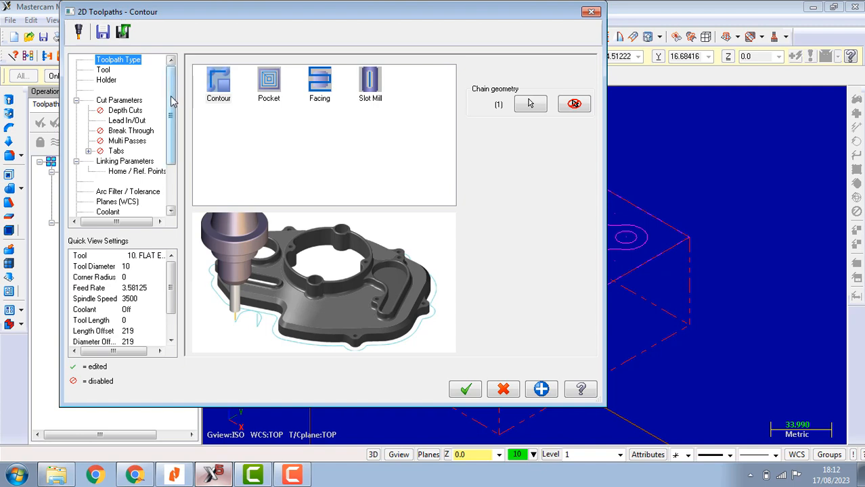
Review the module's contour toolpath instructions in Nitro Reader, covering tool, cut parameters, depth cuts, multi passes and linking parameters
{"action": "scroll", "coordinate": [169, 95], "scroll_direction": "down", "scroll_amount": 2}
{"action": "scroll", "coordinate": [169, 94], "scroll_direction": "up", "scroll_amount": 2}
{"action": "mouse_move", "coordinate": [182, 477]}
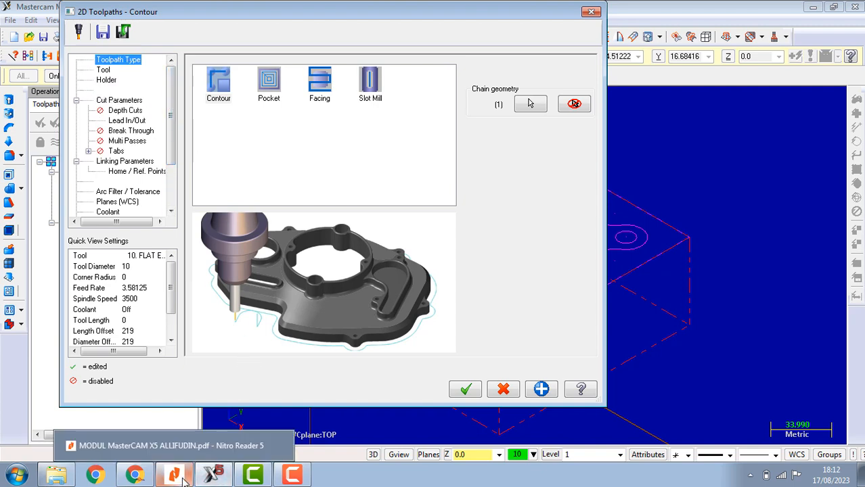
{"action": "left_click", "coordinate": [184, 480]}
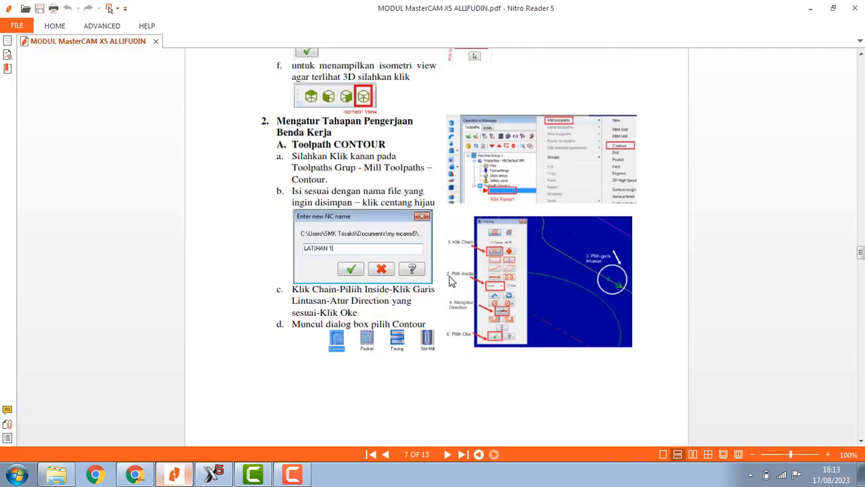
{"action": "scroll", "coordinate": [452, 282], "scroll_direction": "down", "scroll_amount": 5}
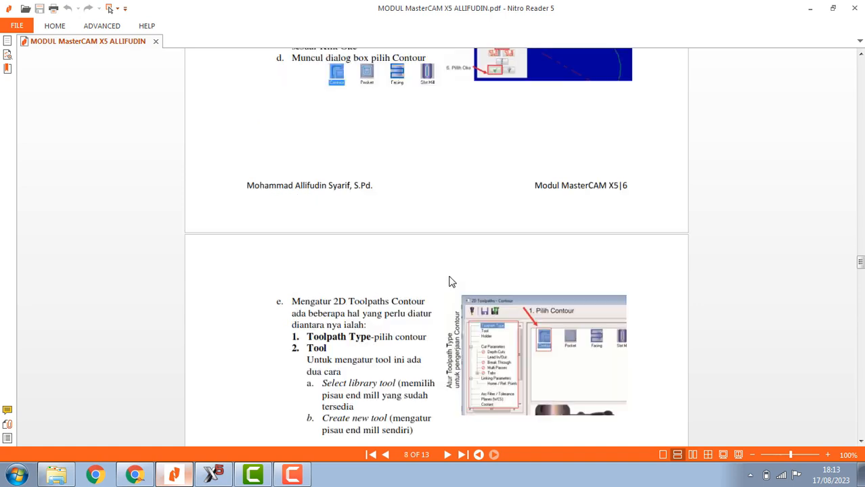
{"action": "scroll", "coordinate": [452, 281], "scroll_direction": "down", "scroll_amount": 3}
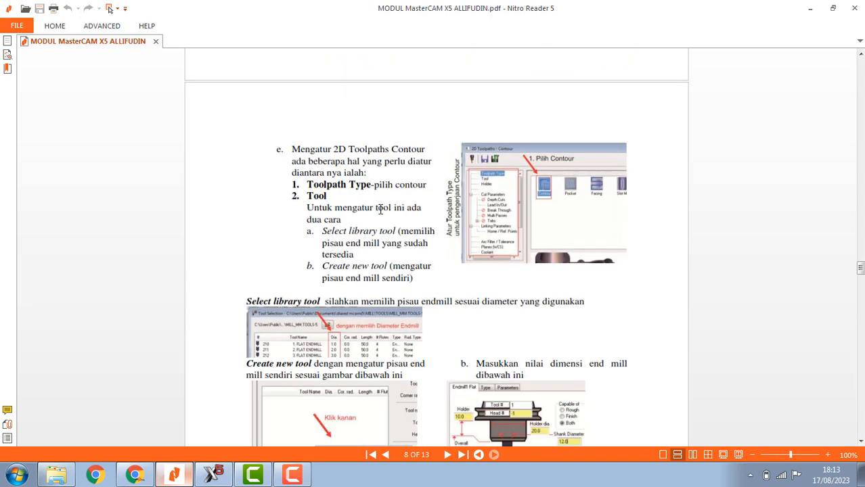
{"action": "scroll", "coordinate": [315, 212], "scroll_direction": "down", "scroll_amount": 3}
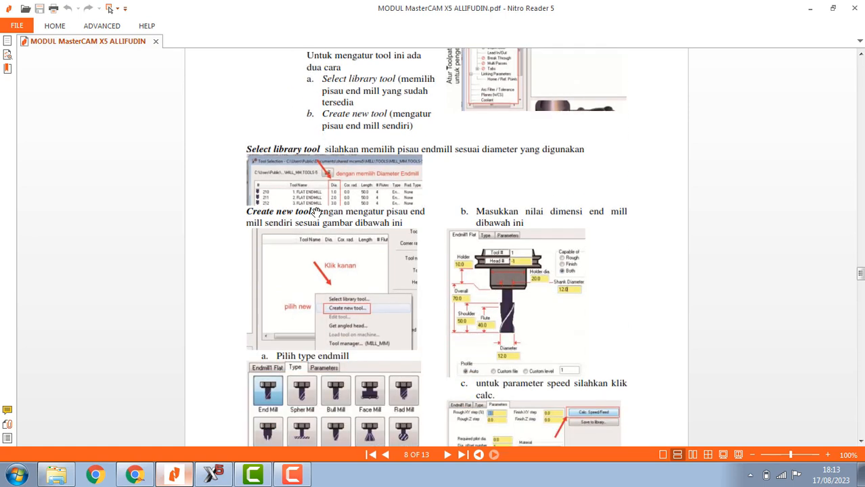
{"action": "scroll", "coordinate": [315, 212], "scroll_direction": "down", "scroll_amount": 4}
{"action": "scroll", "coordinate": [303, 309], "scroll_direction": "down", "scroll_amount": 1}
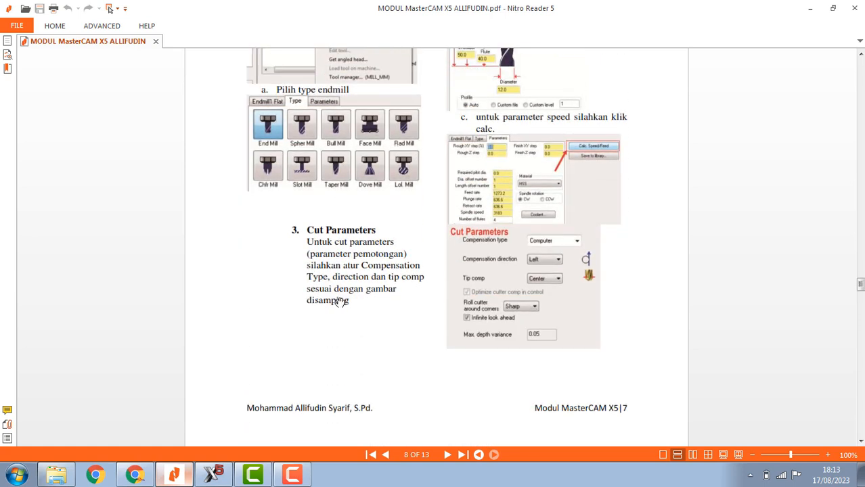
{"action": "scroll", "coordinate": [349, 298], "scroll_direction": "down", "scroll_amount": 4}
{"action": "scroll", "coordinate": [323, 345], "scroll_direction": "down", "scroll_amount": 3}
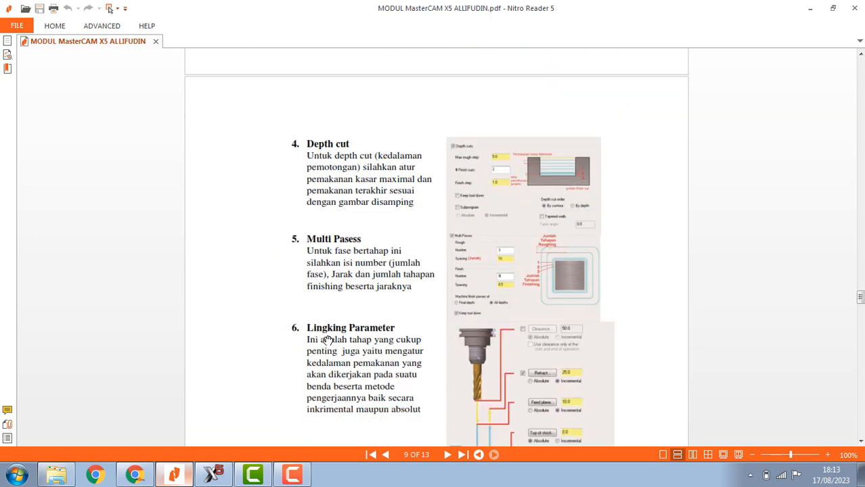
{"action": "scroll", "coordinate": [345, 298], "scroll_direction": "down", "scroll_amount": 3}
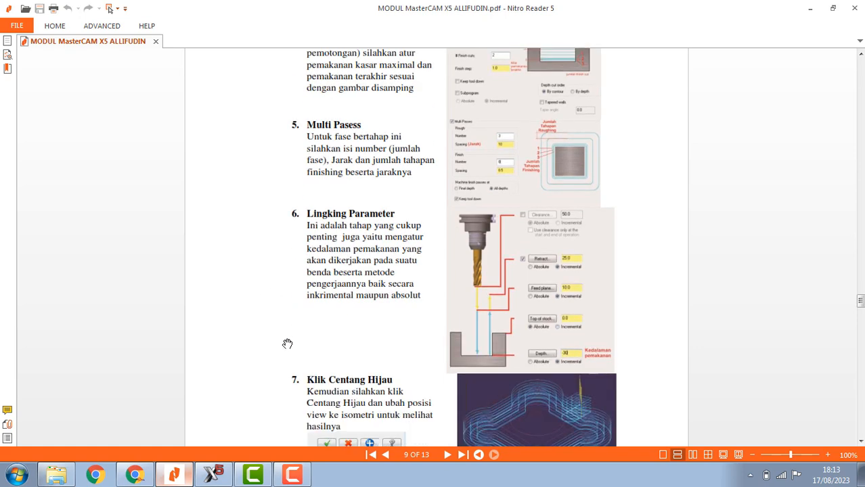
Return to Mastercam and view the contour toolpath's tool settings, going back to the toolpath type settings
{"action": "left_click", "coordinate": [224, 475]}
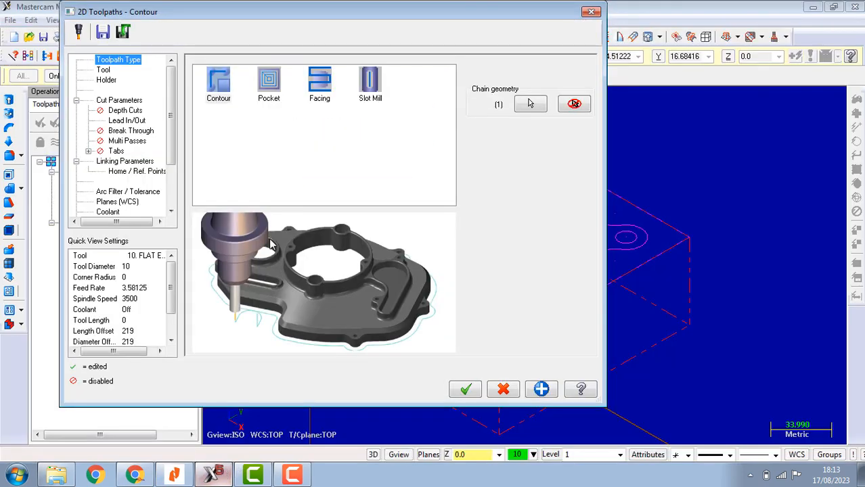
{"action": "left_click", "coordinate": [103, 71]}
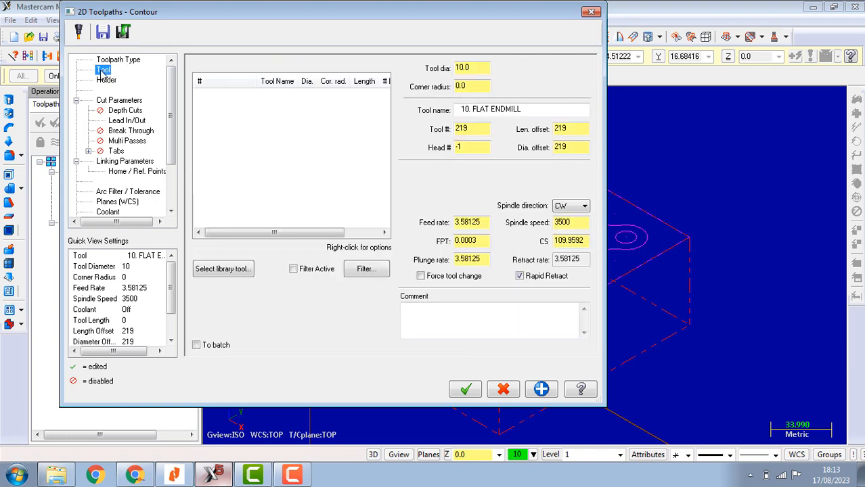
{"action": "key", "text": "Up"}
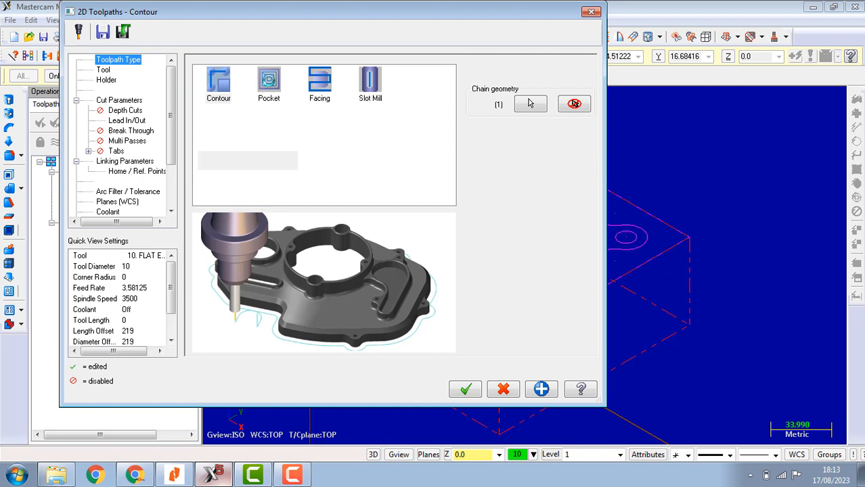
Compare the Pocket, Facing and Slot Mill toolpath types with Contour, ending with Contour selected
{"action": "left_click", "coordinate": [269, 82]}
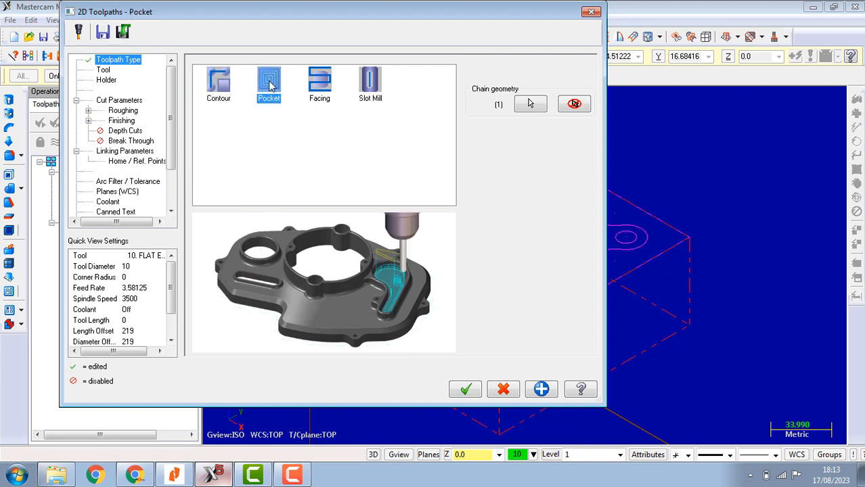
{"action": "left_click", "coordinate": [225, 95]}
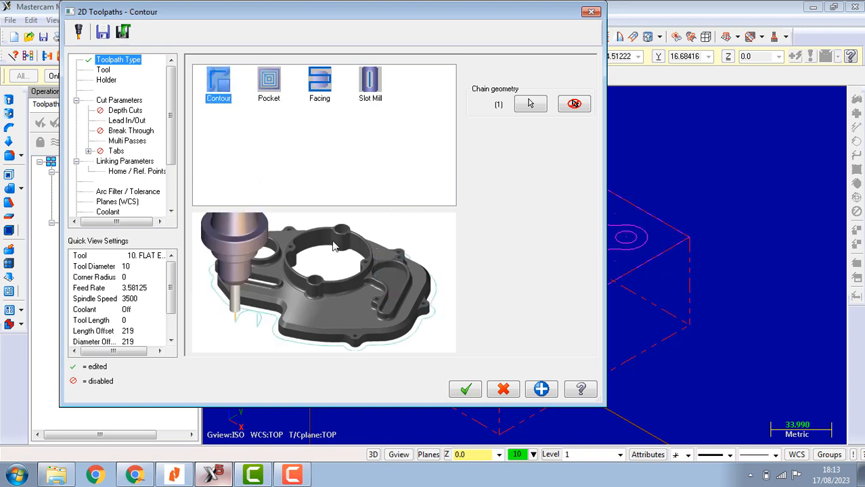
{"action": "left_click", "coordinate": [270, 85]}
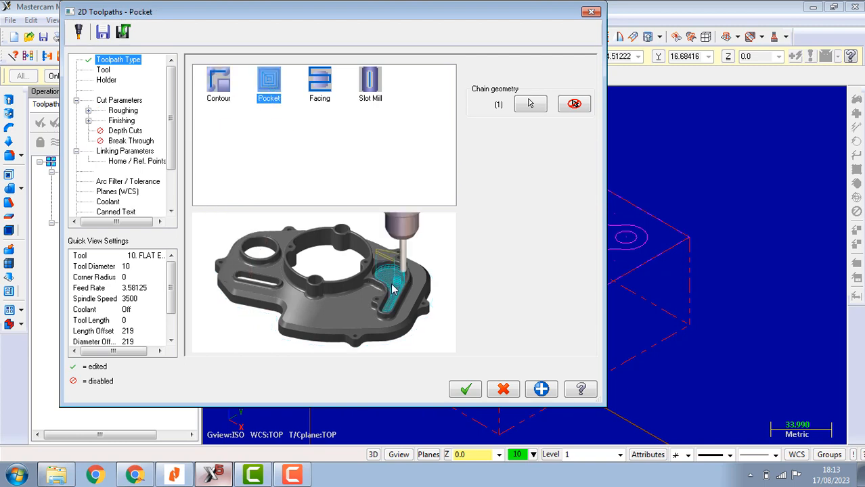
{"action": "left_click", "coordinate": [318, 81]}
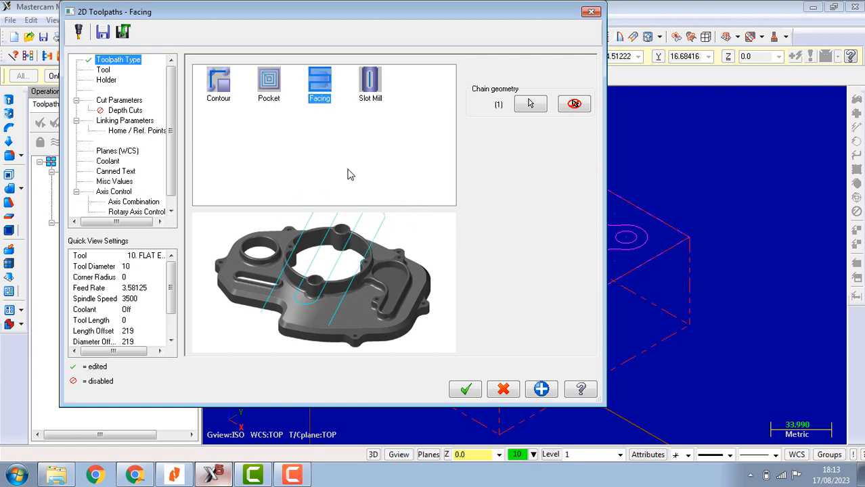
{"action": "left_click", "coordinate": [365, 81]}
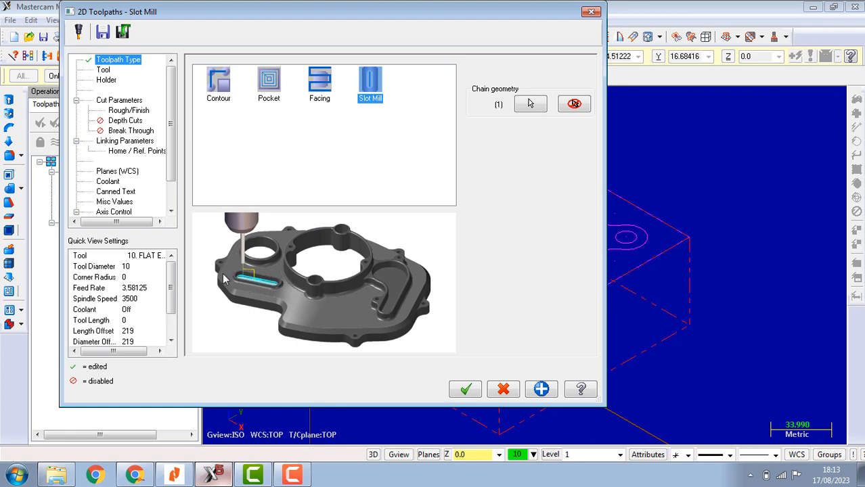
{"action": "left_click", "coordinate": [219, 84]}
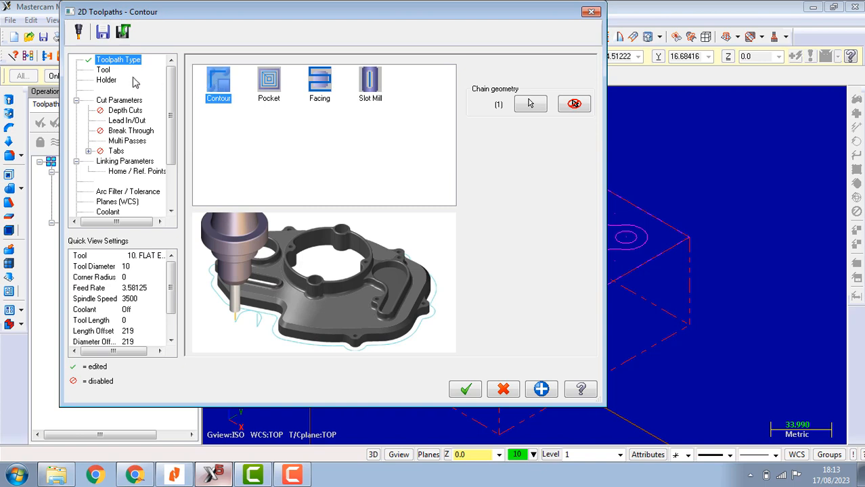
Open the metric mill tool library from the contour's tool settings and browse the flat endmills
{"action": "left_click", "coordinate": [106, 71]}
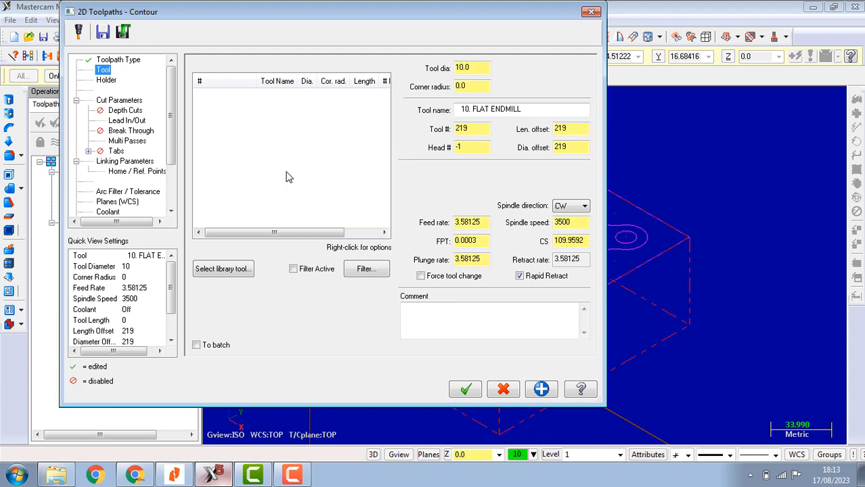
{"action": "left_click", "coordinate": [232, 268]}
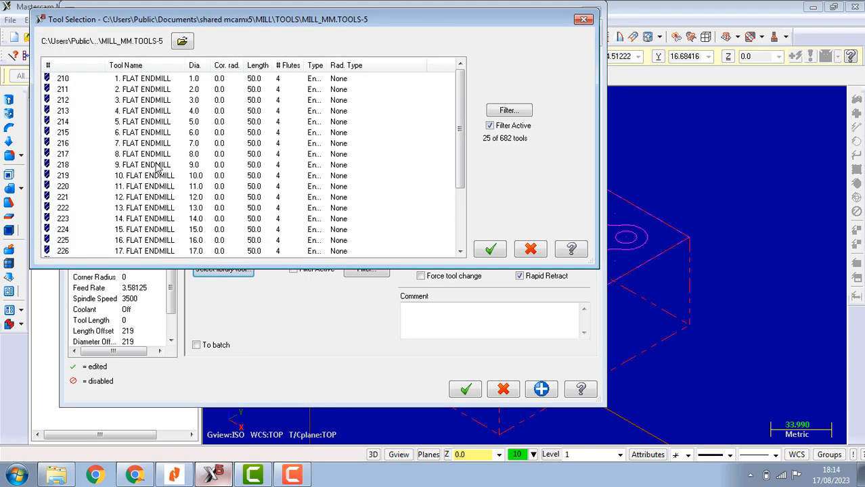
{"action": "scroll", "coordinate": [159, 168], "scroll_direction": "down", "scroll_amount": 3}
{"action": "scroll", "coordinate": [159, 169], "scroll_direction": "up", "scroll_amount": 3}
{"action": "scroll", "coordinate": [159, 168], "scroll_direction": "down", "scroll_amount": 3}
{"action": "scroll", "coordinate": [163, 166], "scroll_direction": "up", "scroll_amount": 3}
Switch to Nitro Reader and review the Jobsheet 1 drawing's dimensions and the module's instructions for selecting or creating a tool
{"action": "left_click", "coordinate": [174, 474]}
{"action": "scroll", "coordinate": [571, 246], "scroll_direction": "up", "scroll_amount": 10}
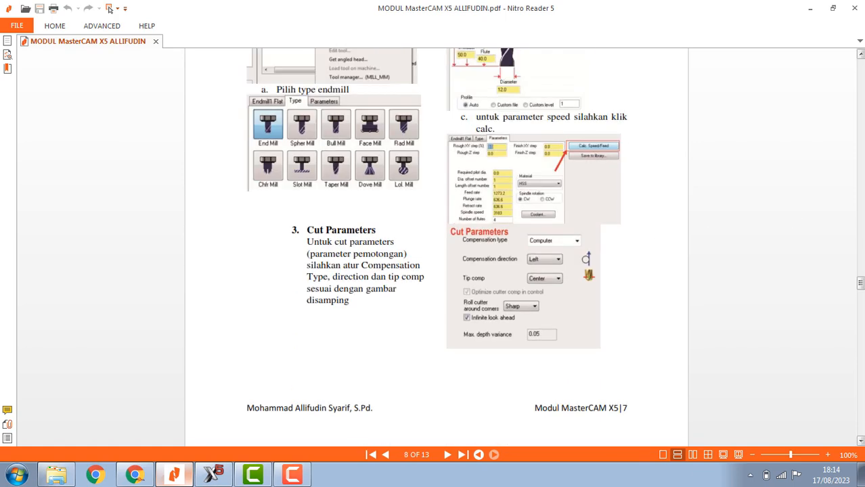
{"action": "left_click_drag", "start_coordinate": [863, 289], "coordinate": [863, 66]}
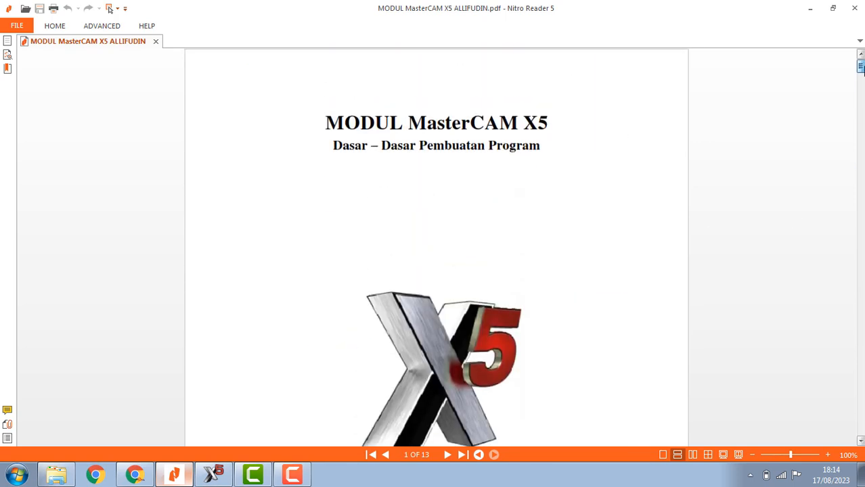
{"action": "scroll", "coordinate": [415, 266], "scroll_direction": "down", "scroll_amount": 3}
{"action": "scroll", "coordinate": [415, 270], "scroll_direction": "down", "scroll_amount": 10}
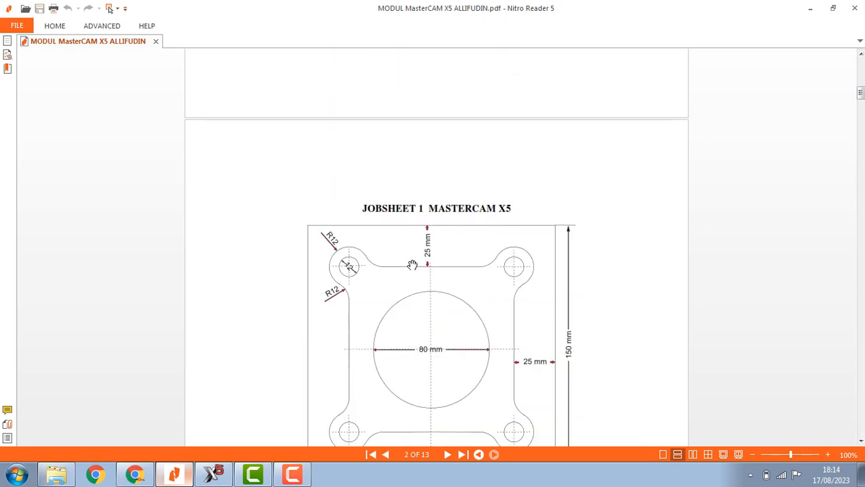
{"action": "scroll", "coordinate": [412, 265], "scroll_direction": "down", "scroll_amount": 3}
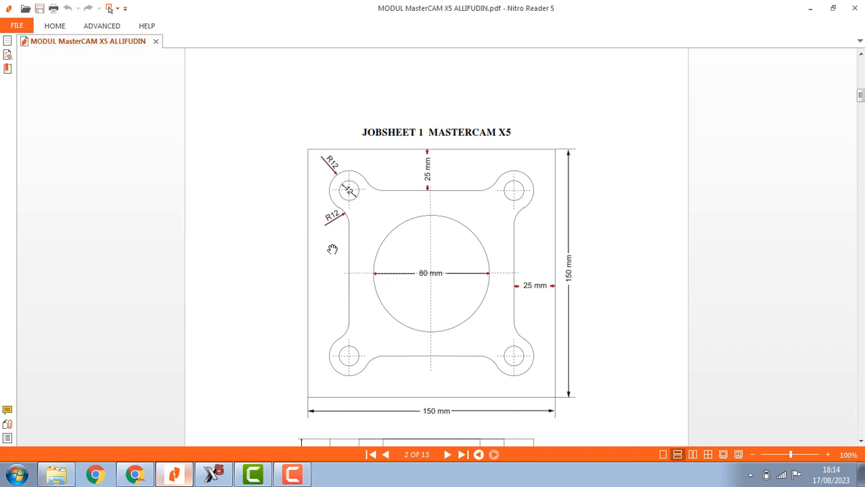
{"action": "scroll", "coordinate": [325, 345], "scroll_direction": "down", "scroll_amount": 10}
{"action": "scroll", "coordinate": [492, 368], "scroll_direction": "down", "scroll_amount": 18}
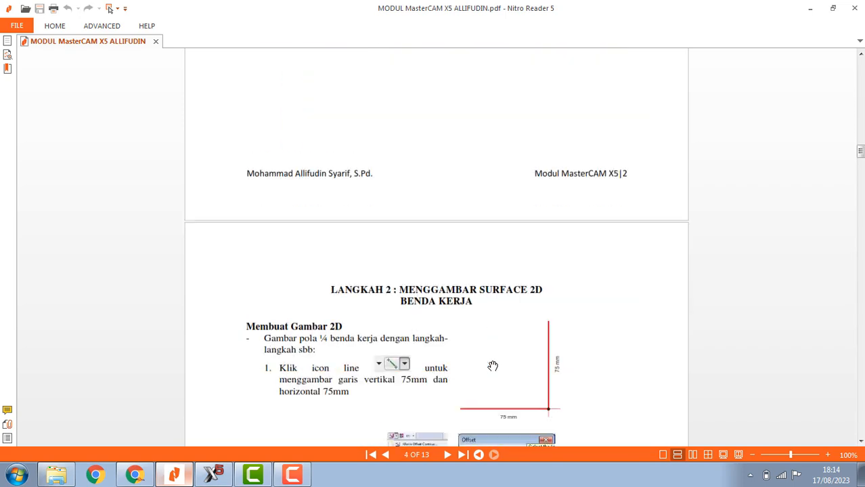
{"action": "scroll", "coordinate": [476, 353], "scroll_direction": "down", "scroll_amount": 20}
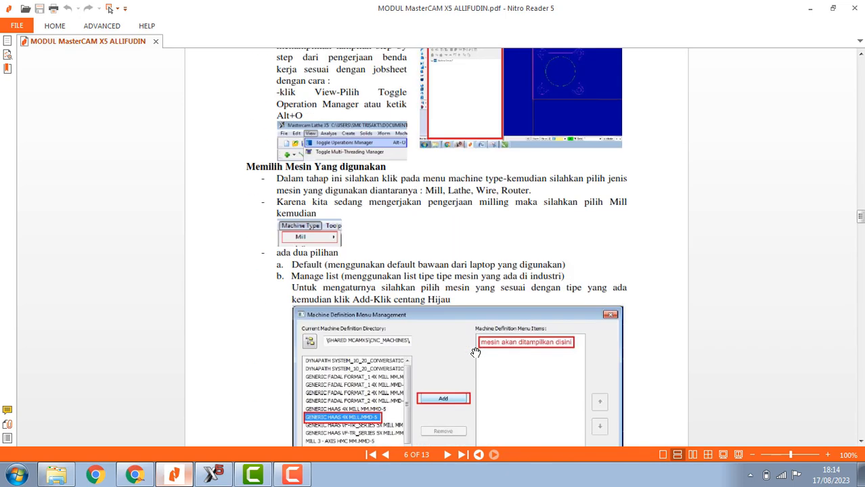
{"action": "scroll", "coordinate": [476, 353], "scroll_direction": "down", "scroll_amount": 15}
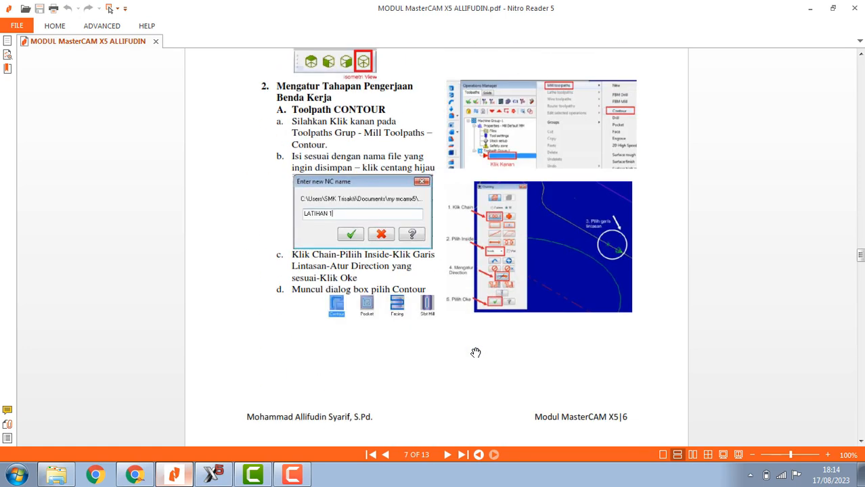
{"action": "scroll", "coordinate": [476, 353], "scroll_direction": "down", "scroll_amount": 7}
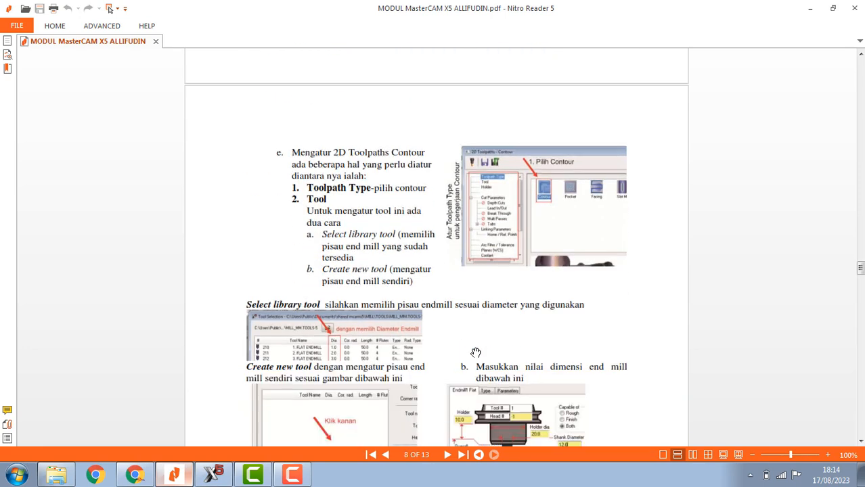
{"action": "scroll", "coordinate": [440, 304], "scroll_direction": "down", "scroll_amount": 4}
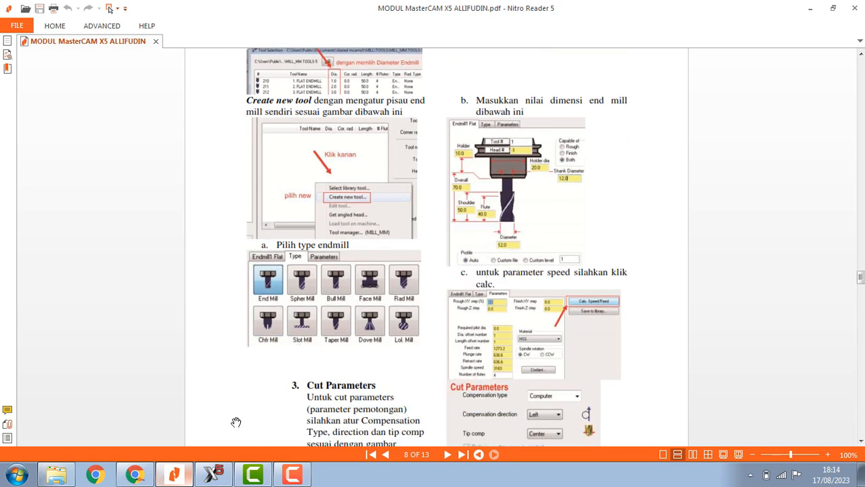
Return to Mastercam and add the 12 mm flat endmill from the tool library to the contour toolpath
{"action": "left_click", "coordinate": [213, 474]}
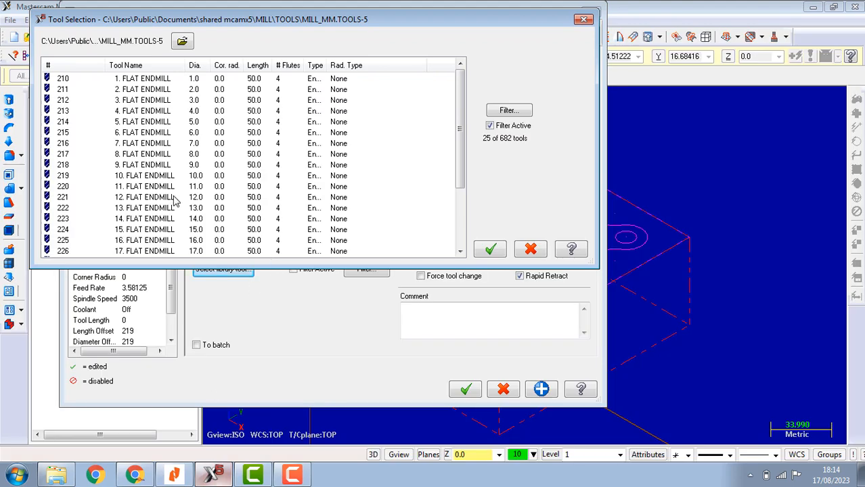
{"action": "left_click_drag", "start_coordinate": [233, 67], "coordinate": [239, 68]}
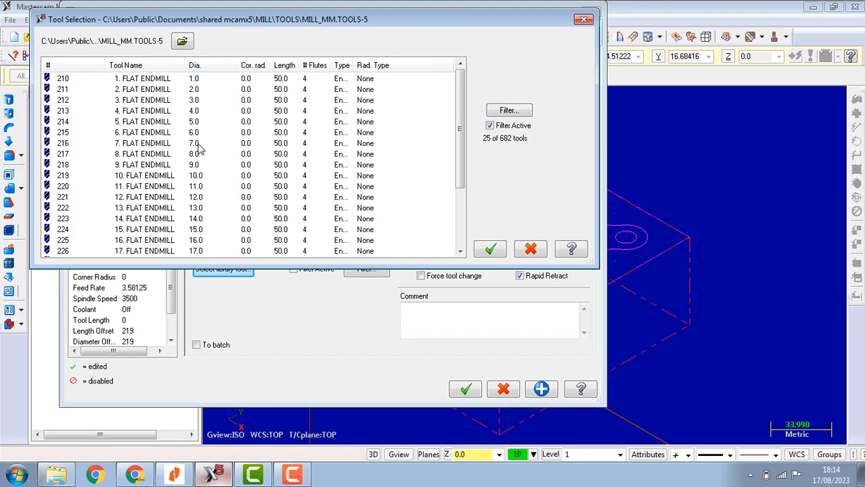
{"action": "left_click", "coordinate": [199, 199]}
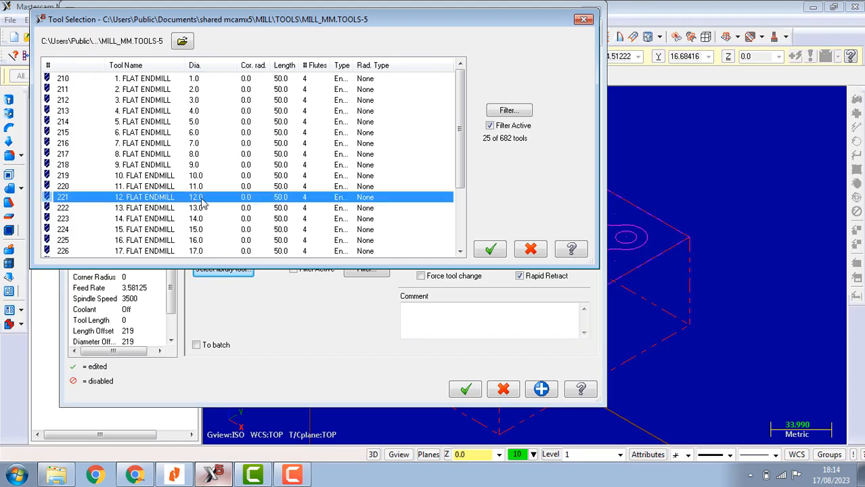
{"action": "left_click", "coordinate": [490, 252]}
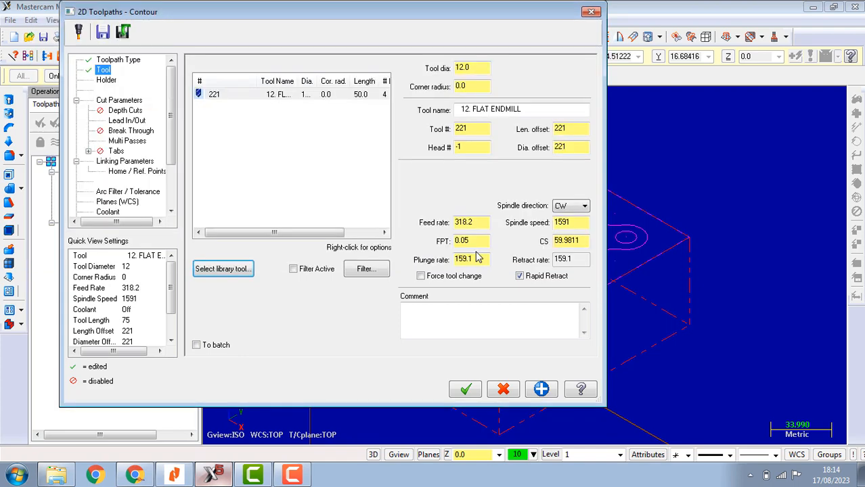
Delete the 12 mm library endmill from the contour's tool list and confirm the deletion
{"action": "left_click", "coordinate": [255, 101]}
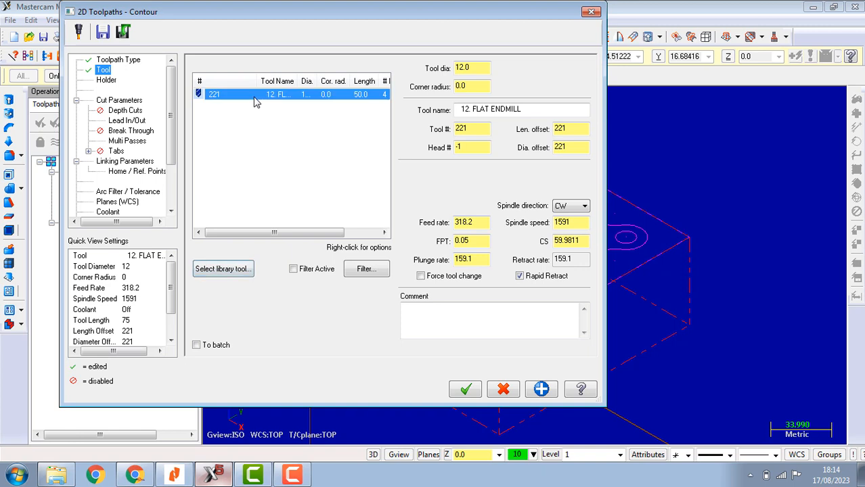
{"action": "key", "text": "Delete"}
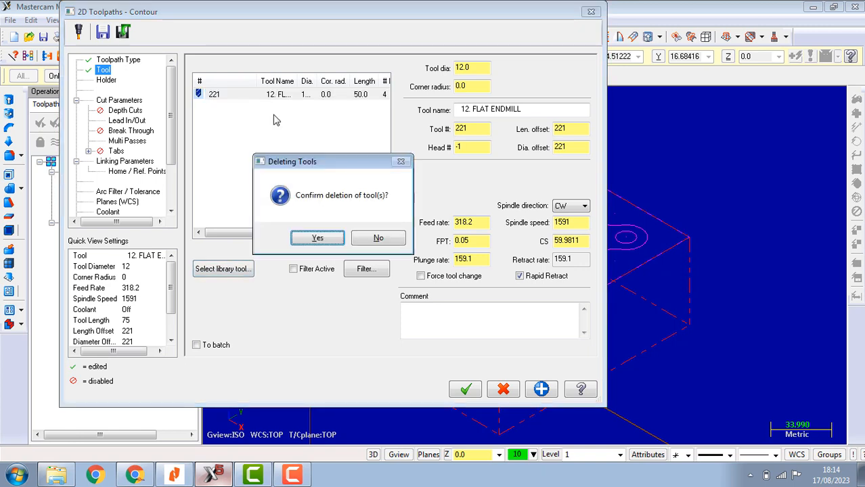
{"action": "left_click", "coordinate": [326, 237]}
Create a new flat end mill for the contour toolpath with a diameter of 12 mm
{"action": "right_click", "coordinate": [263, 140]}
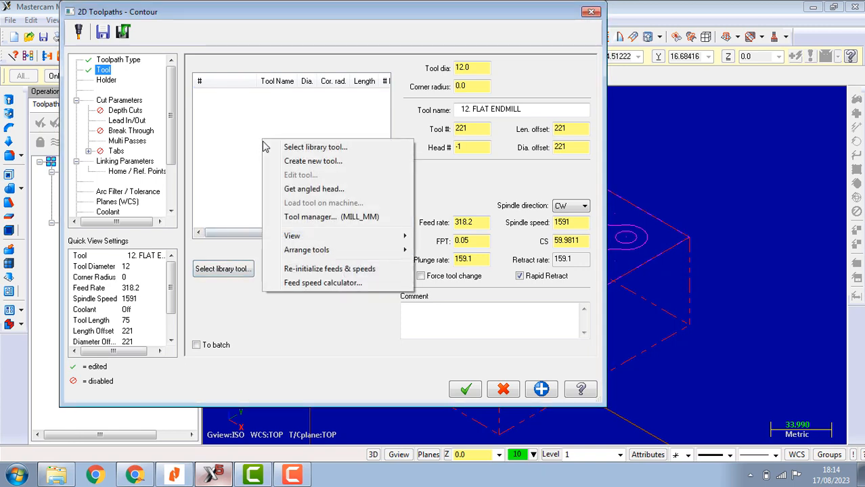
{"action": "left_click", "coordinate": [279, 163]}
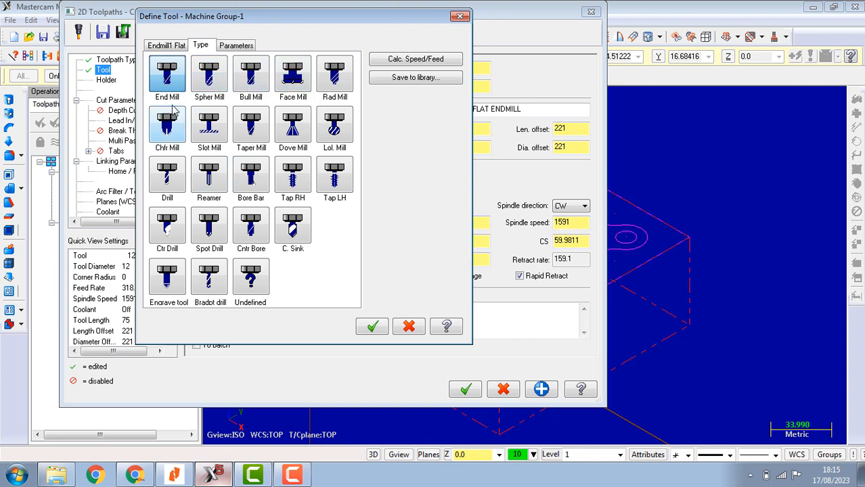
{"action": "left_click", "coordinate": [168, 46]}
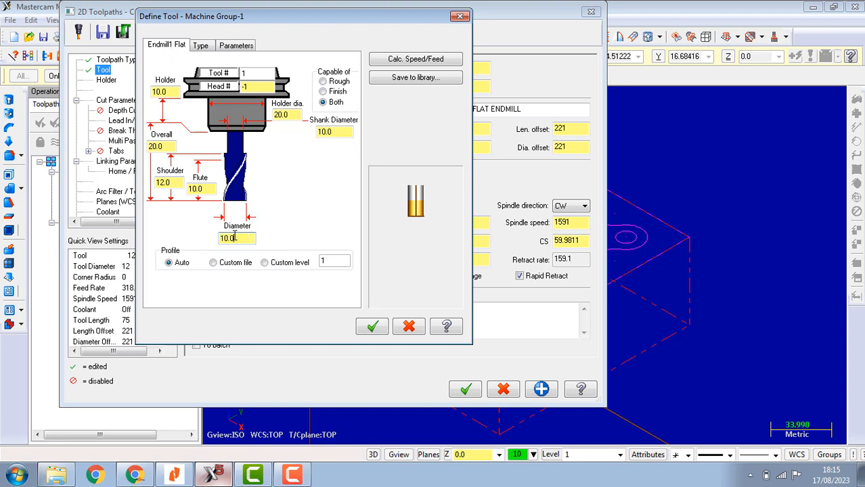
{"action": "type", "text": "12"}
Set the new end mill's shoulder length to 35 mm, flute length to 33 mm and overall length to 40 mm
{"action": "left_click", "coordinate": [210, 188]}
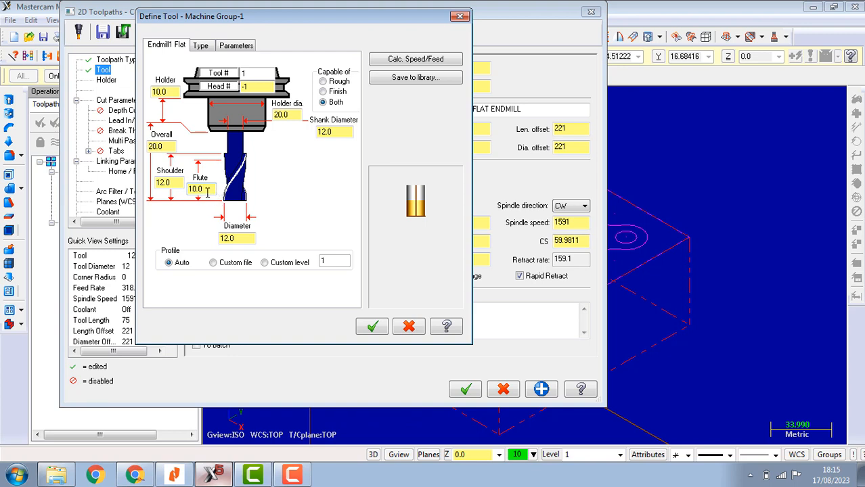
{"action": "left_click", "coordinate": [162, 146]}
{"action": "left_click", "coordinate": [177, 183]}
{"action": "double_click", "coordinate": [175, 182]}
{"action": "type", "text": "35"}
{"action": "left_click", "coordinate": [209, 190]}
{"action": "key", "text": "BackSpace"}
{"action": "key", "text": "BackSpace"}
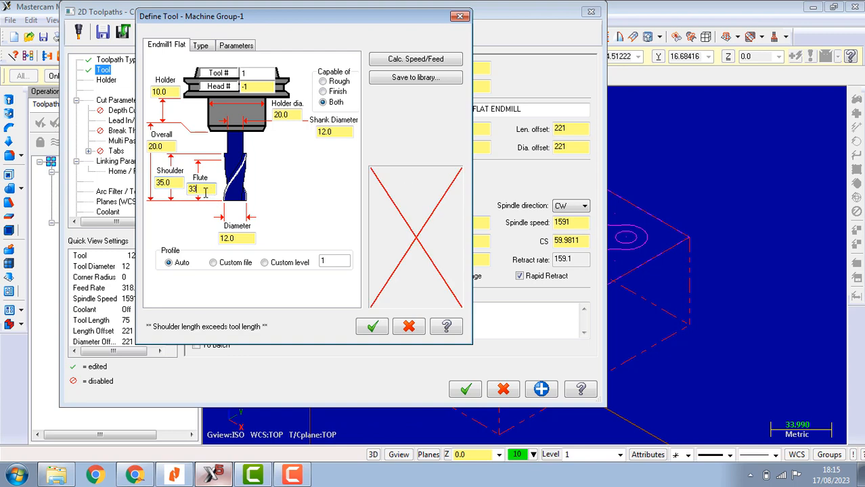
{"action": "left_click", "coordinate": [172, 145]}
{"action": "left_click", "coordinate": [168, 92]}
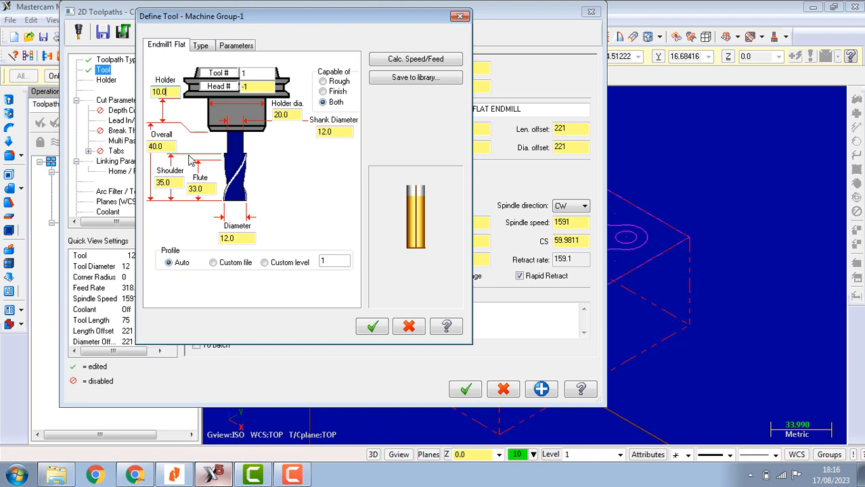
Calculate the new end mill's speed and feed for HSS, check its dimensions and accept the tool
{"action": "left_click", "coordinate": [249, 48]}
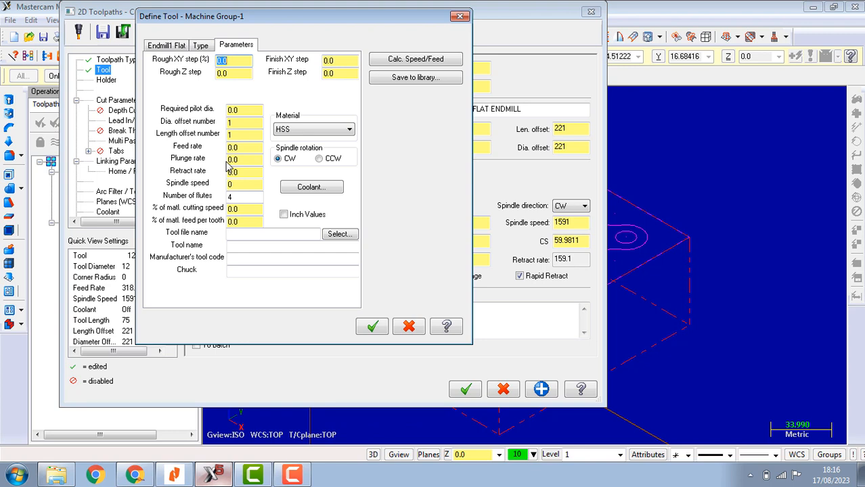
{"action": "left_click", "coordinate": [433, 62]}
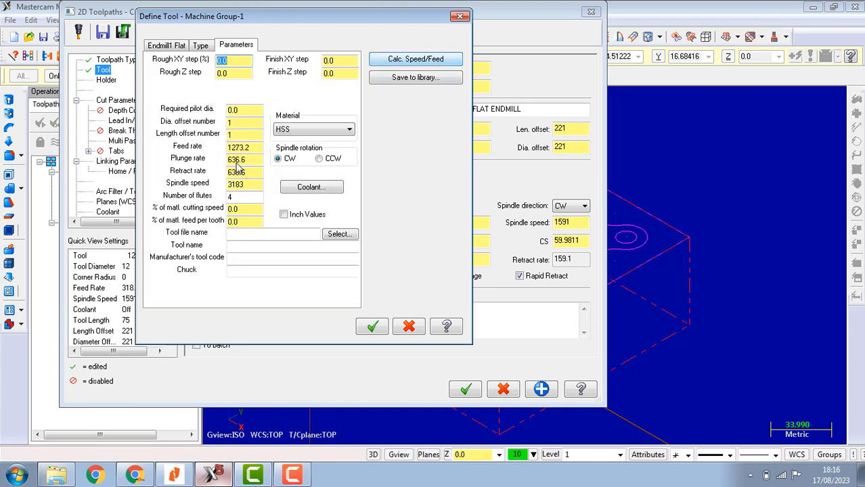
{"action": "left_click", "coordinate": [169, 46]}
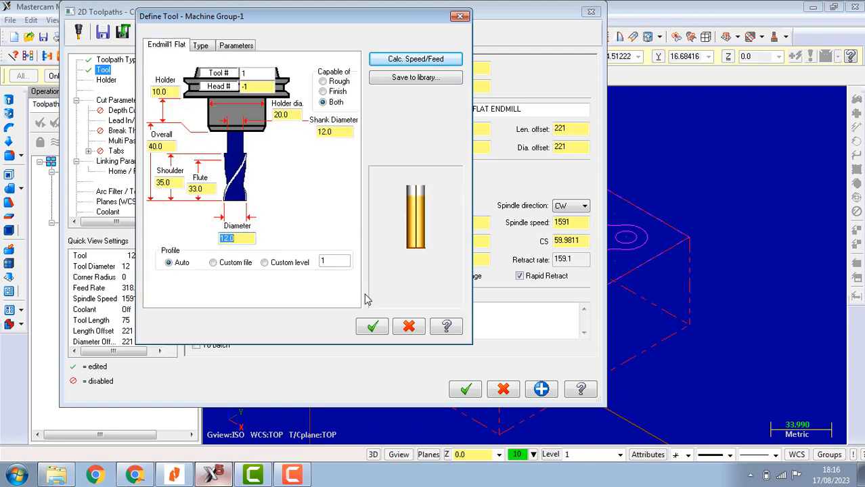
{"action": "left_click", "coordinate": [371, 325]}
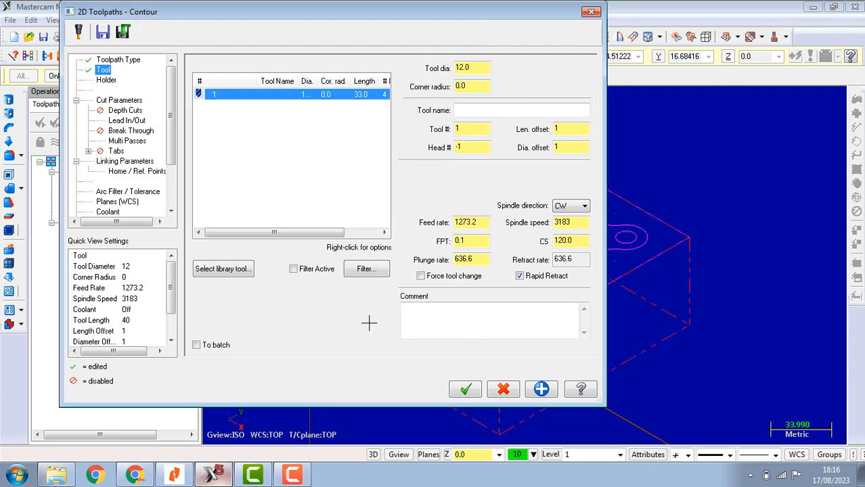
Review the contour toolpath's holder settings and open its cut parameters
{"action": "left_click", "coordinate": [103, 81]}
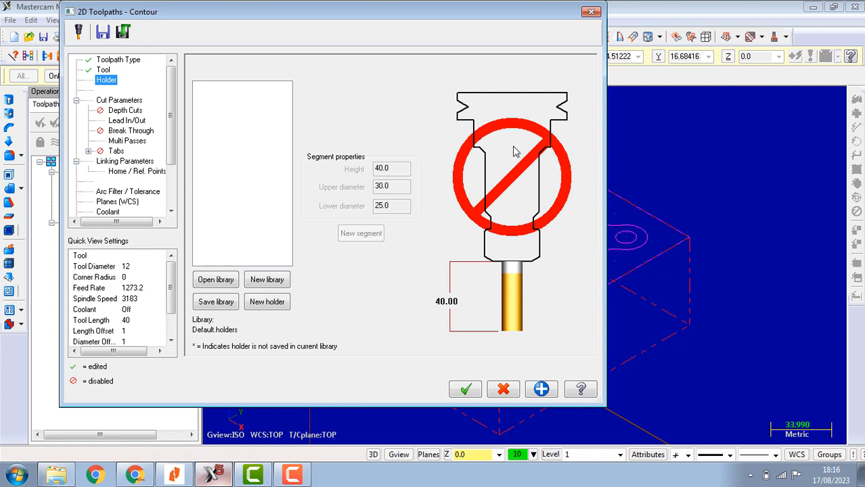
{"action": "left_click", "coordinate": [125, 101]}
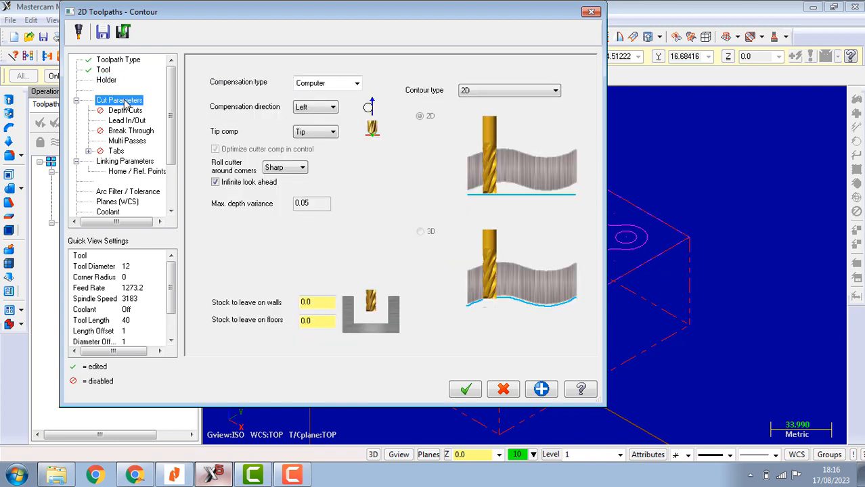
{"action": "left_click", "coordinate": [110, 81]}
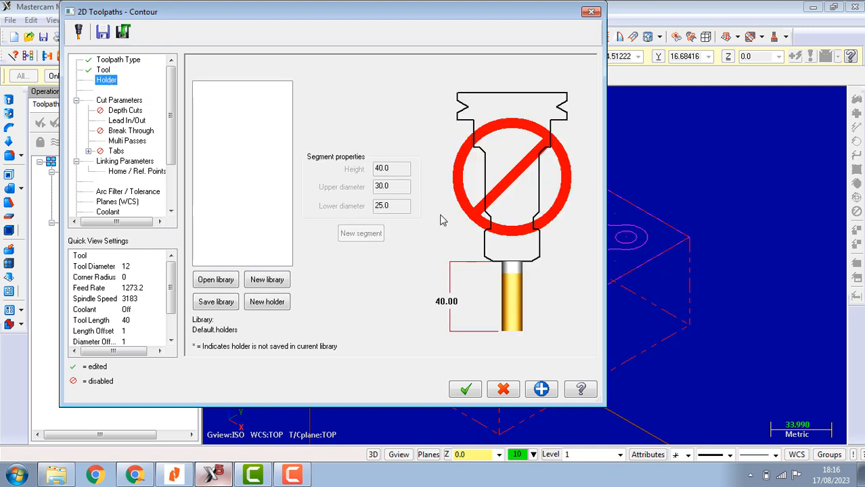
{"action": "left_click", "coordinate": [116, 102]}
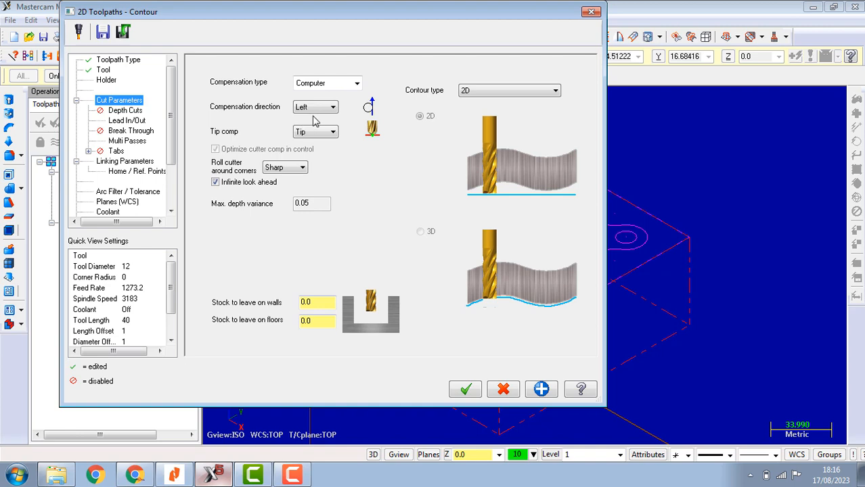
Try the Off, Control, Wear and Reverse Wear compensation types for the contour and return the type to Computer
{"action": "left_click", "coordinate": [356, 84]}
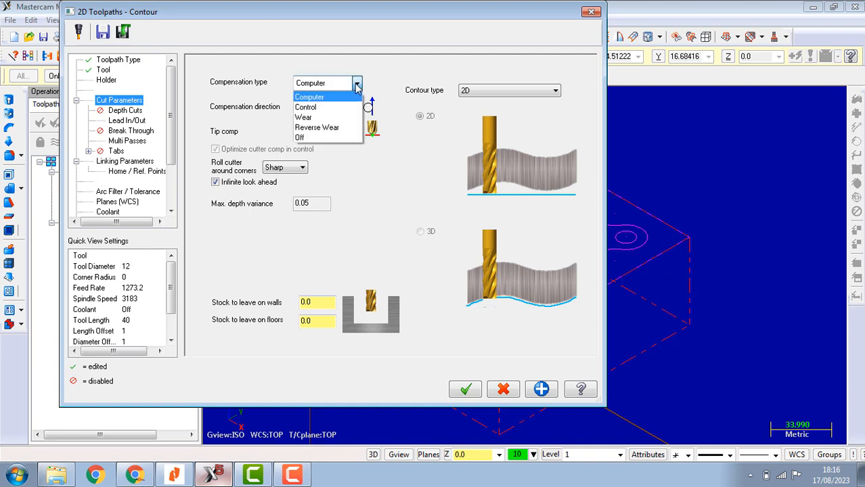
{"action": "left_click", "coordinate": [346, 138]}
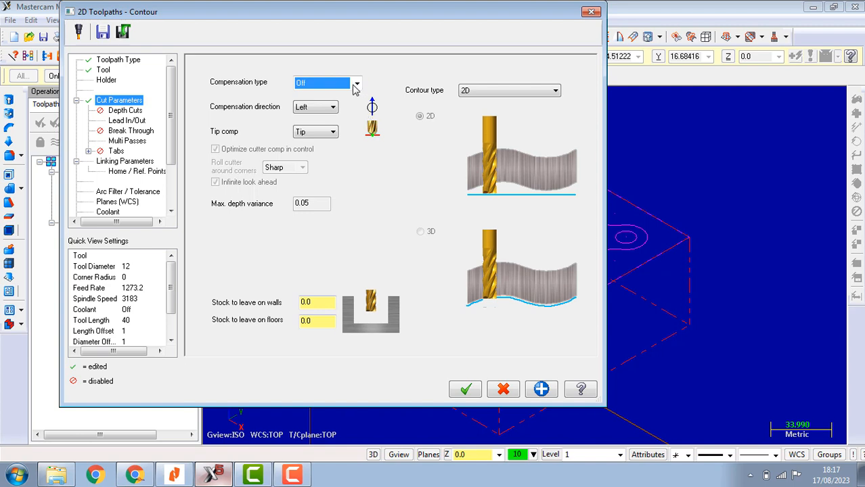
{"action": "left_click", "coordinate": [356, 84]}
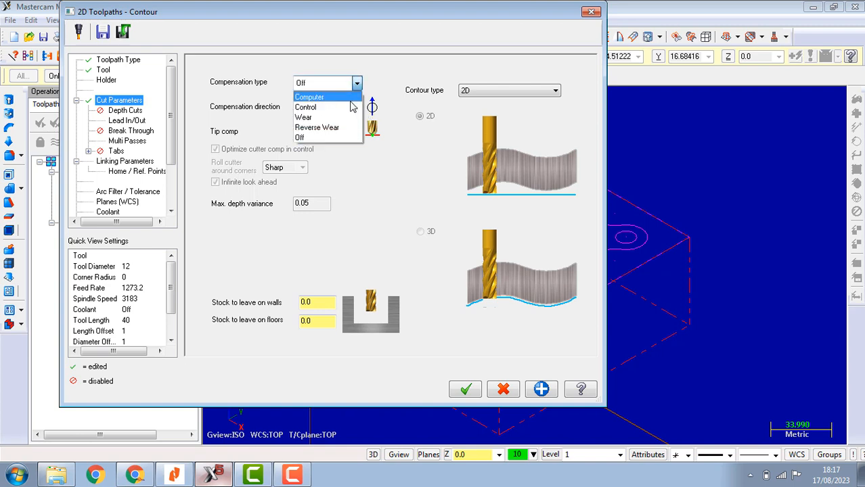
{"action": "left_click", "coordinate": [344, 97]}
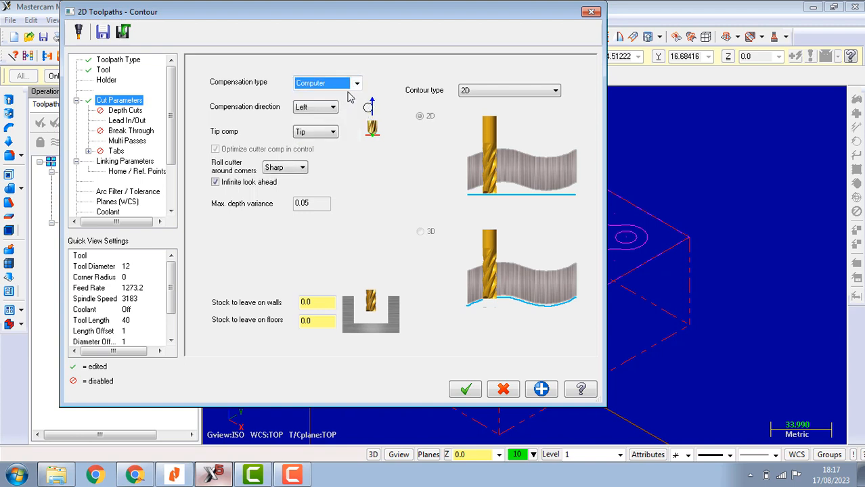
{"action": "left_click", "coordinate": [356, 83]}
{"action": "left_click", "coordinate": [346, 107]}
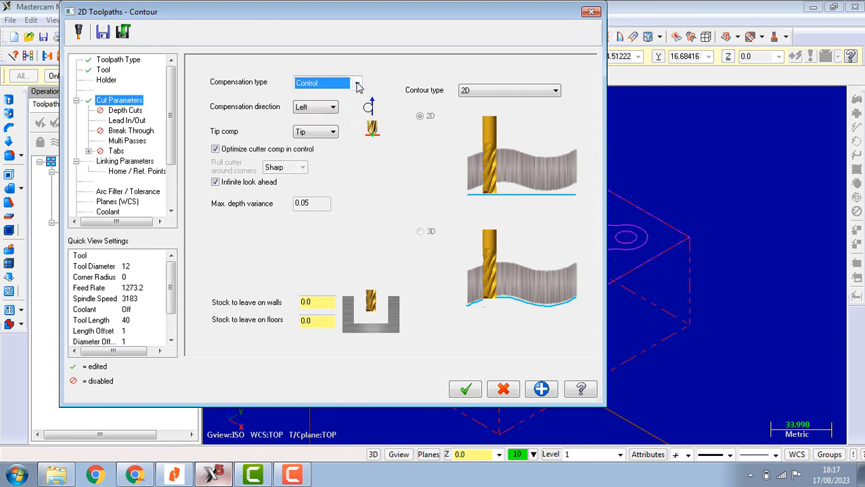
{"action": "left_click", "coordinate": [357, 82]}
{"action": "left_click", "coordinate": [345, 117]}
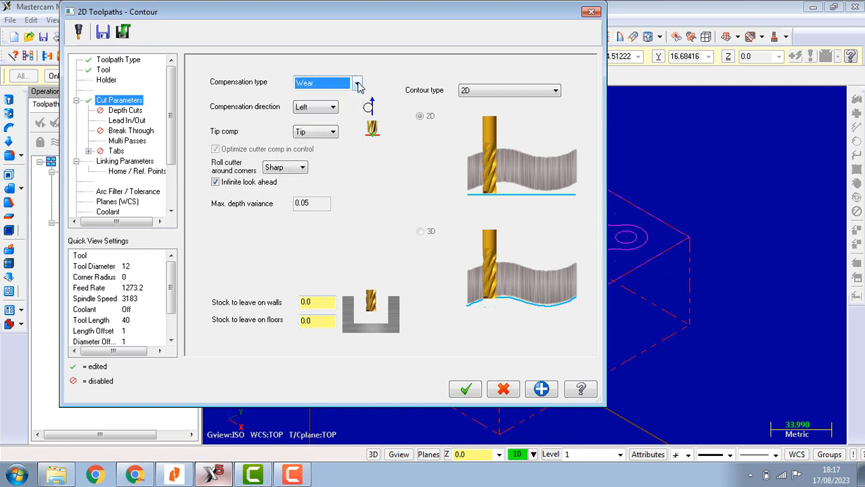
{"action": "left_click", "coordinate": [357, 83]}
{"action": "left_click", "coordinate": [347, 127]}
{"action": "left_click", "coordinate": [356, 83]}
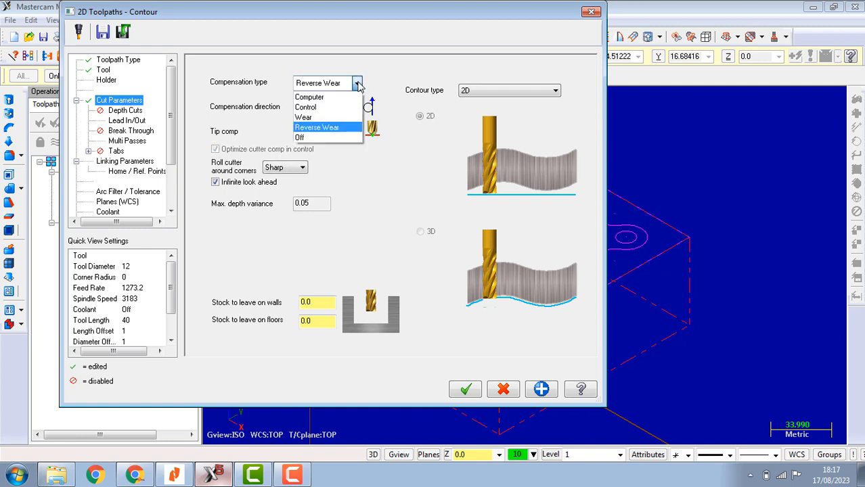
{"action": "left_click", "coordinate": [348, 98]}
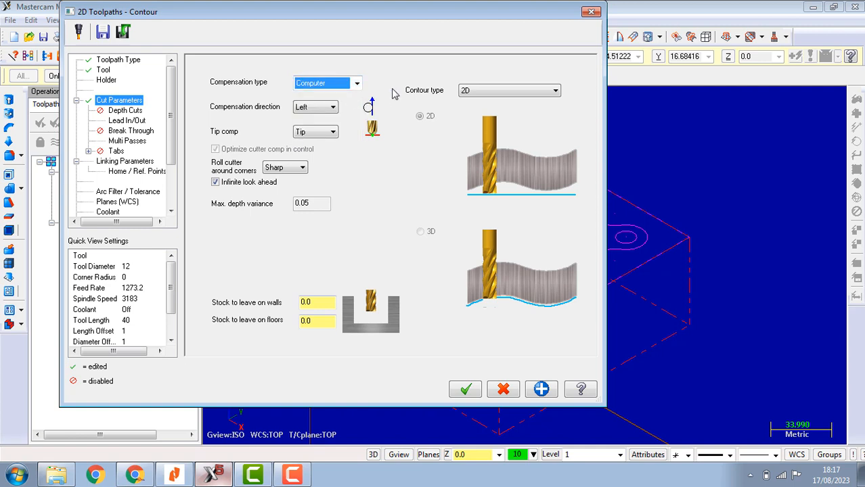
Try the Right compensation direction and set it back to Left
{"action": "left_click", "coordinate": [330, 108]}
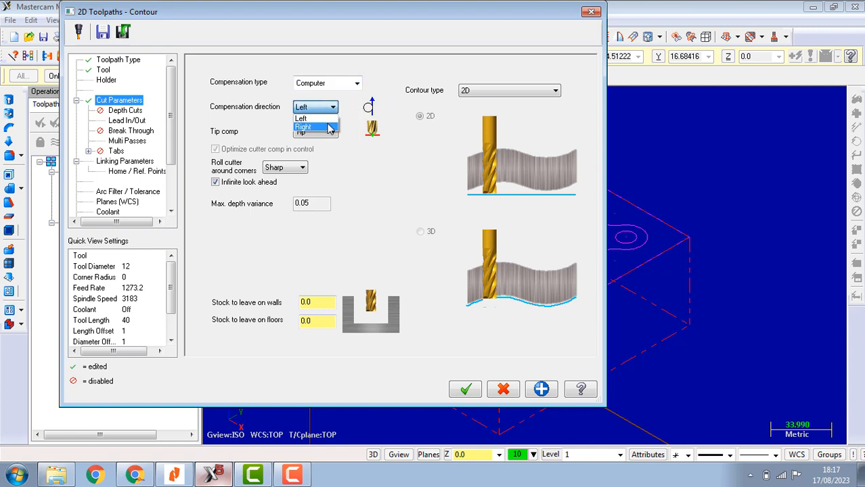
{"action": "left_click", "coordinate": [327, 127]}
{"action": "left_click", "coordinate": [332, 107]}
{"action": "left_click", "coordinate": [329, 119]}
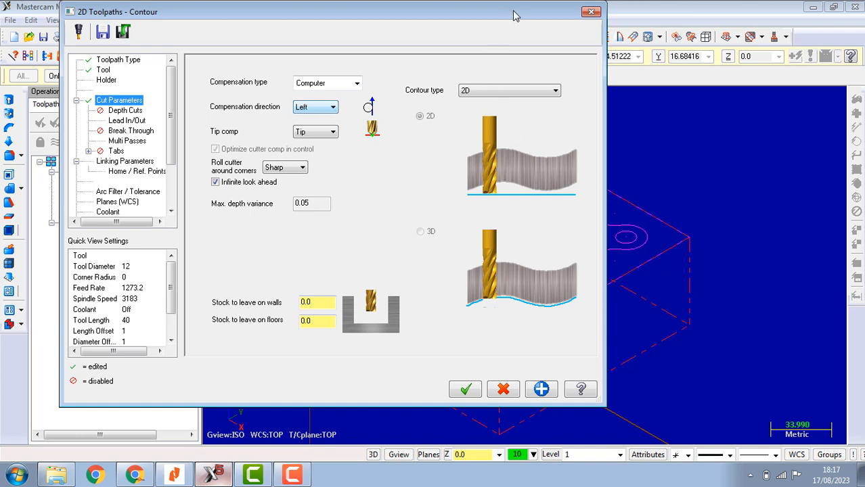
Switch to the module PDF in Nitro Reader, examine the dimensioned part drawing on page 2, and return to Mastercam
{"action": "left_click", "coordinate": [180, 480]}
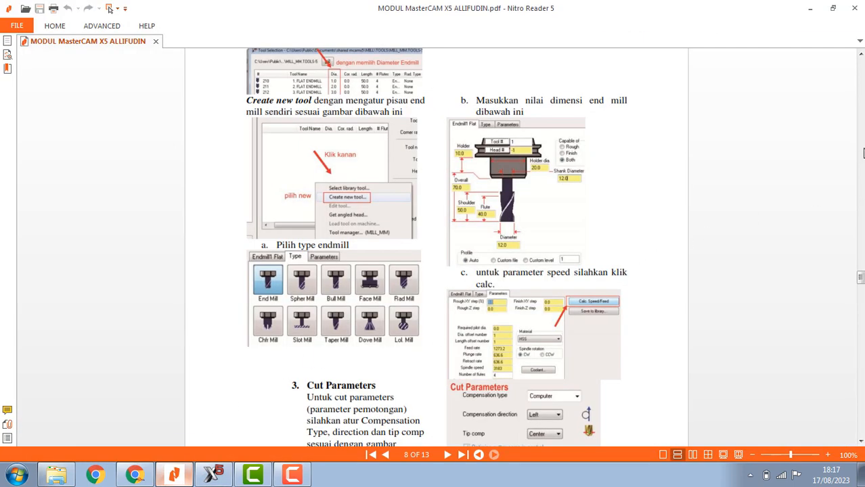
{"action": "scroll", "coordinate": [863, 153], "scroll_direction": "up", "scroll_amount": 5}
{"action": "scroll", "coordinate": [863, 235], "scroll_direction": "up", "scroll_amount": 5}
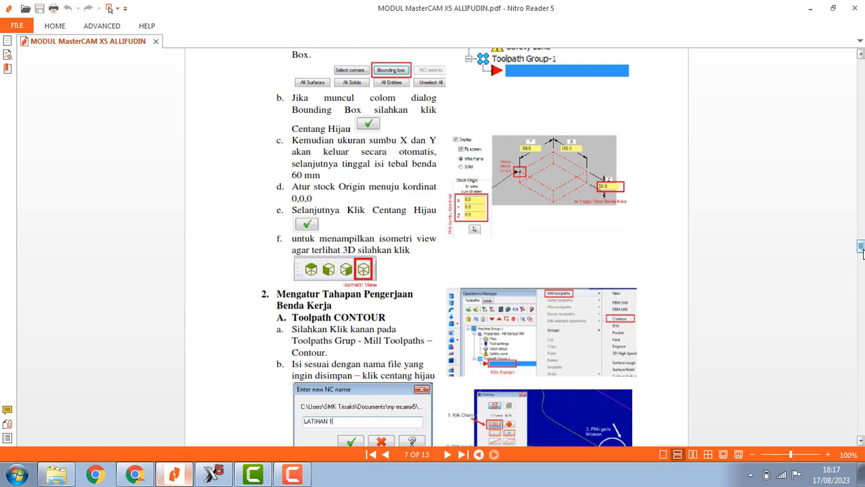
{"action": "mouse_move", "coordinate": [863, 252]}
{"action": "left_mouse_down"}
{"action": "mouse_move", "coordinate": [862, 75]}
{"action": "mouse_move", "coordinate": [862, 108]}
{"action": "left_mouse_up"}
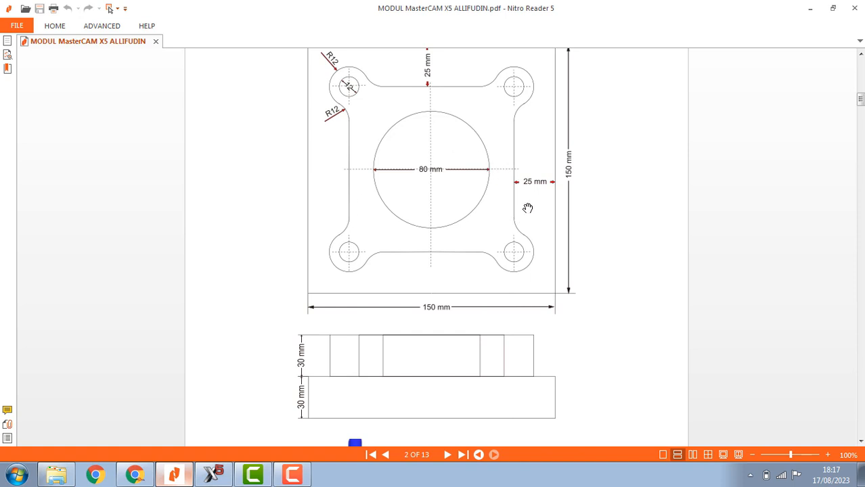
{"action": "left_click_drag", "start_coordinate": [524, 210], "coordinate": [522, 218]}
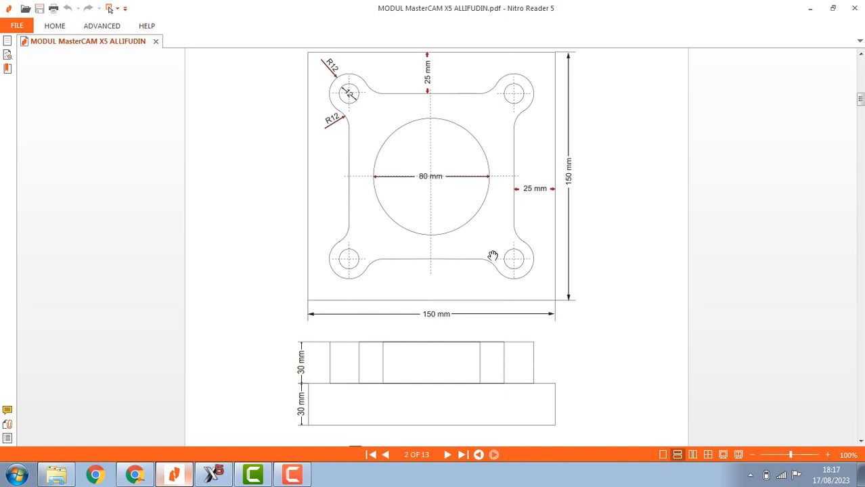
{"action": "left_click", "coordinate": [216, 476]}
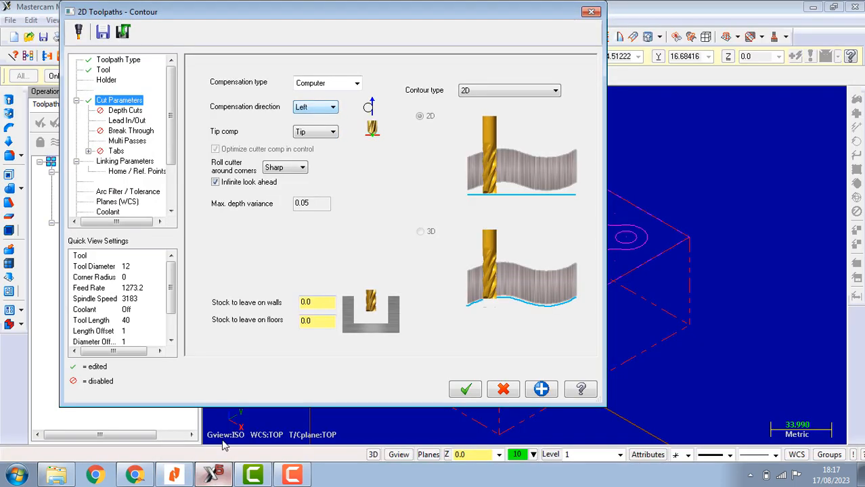
Enable depth cuts for the contour toolpath and check the part's side view in the Nitro Reader PDF before returning to Mastercam
{"action": "left_click", "coordinate": [125, 112]}
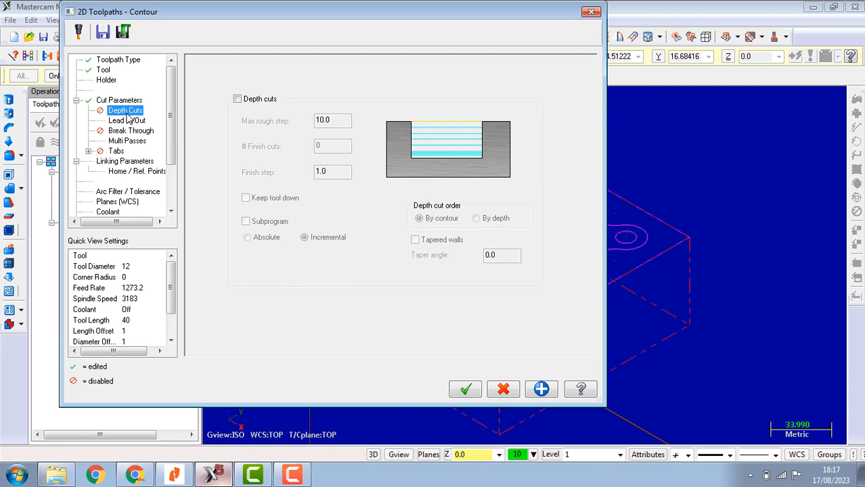
{"action": "left_click", "coordinate": [237, 99]}
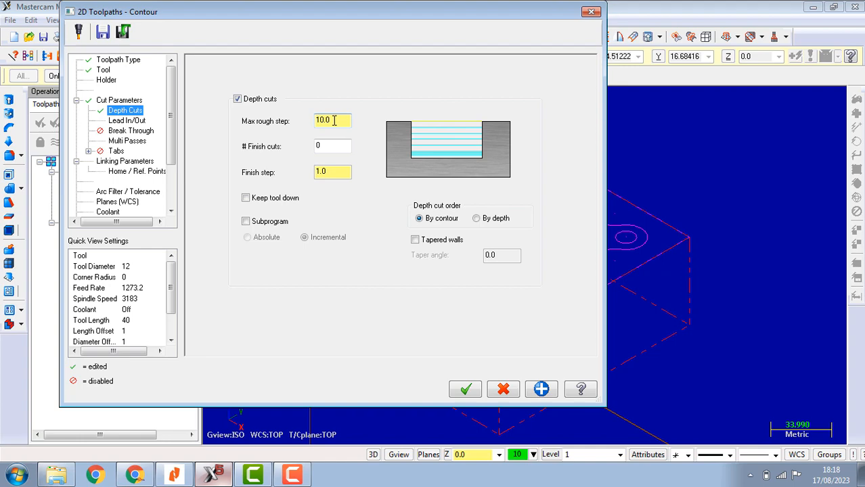
{"action": "left_click", "coordinate": [175, 476]}
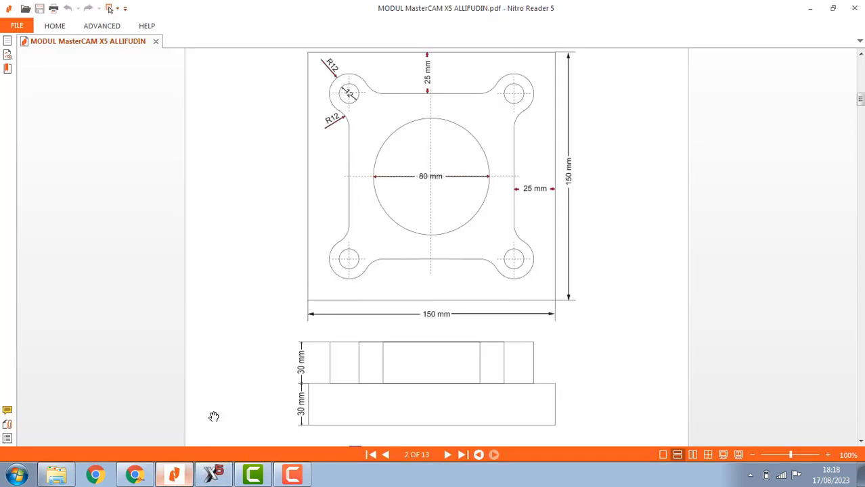
{"action": "scroll", "coordinate": [456, 278], "scroll_direction": "down", "scroll_amount": 3}
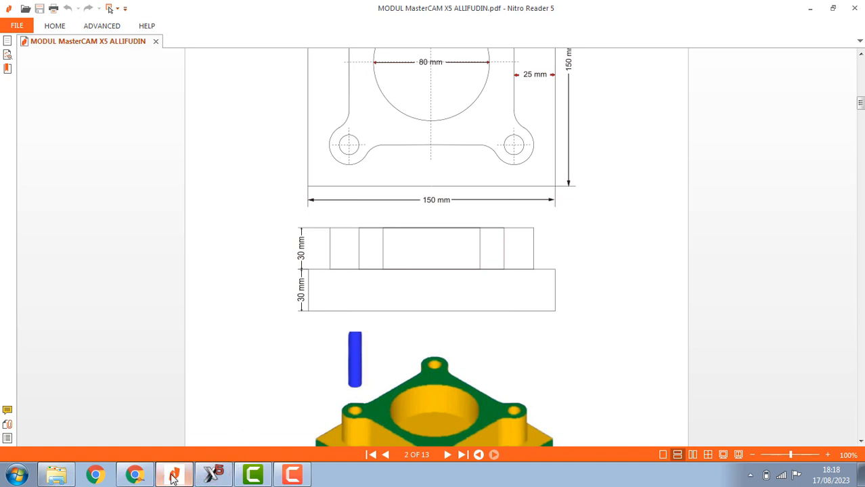
{"action": "left_click", "coordinate": [211, 476]}
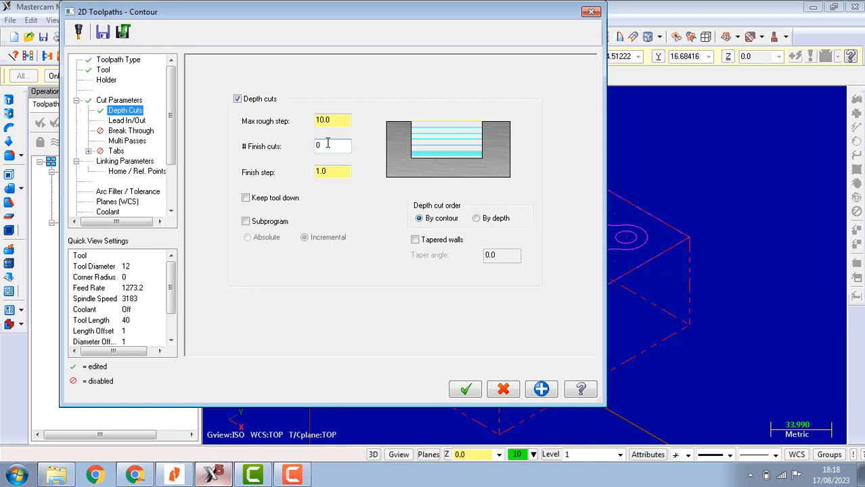
Look up the max rough step and finish cut settings in the PDF module's Depth cut section and return to Mastercam
{"action": "left_click", "coordinate": [339, 120]}
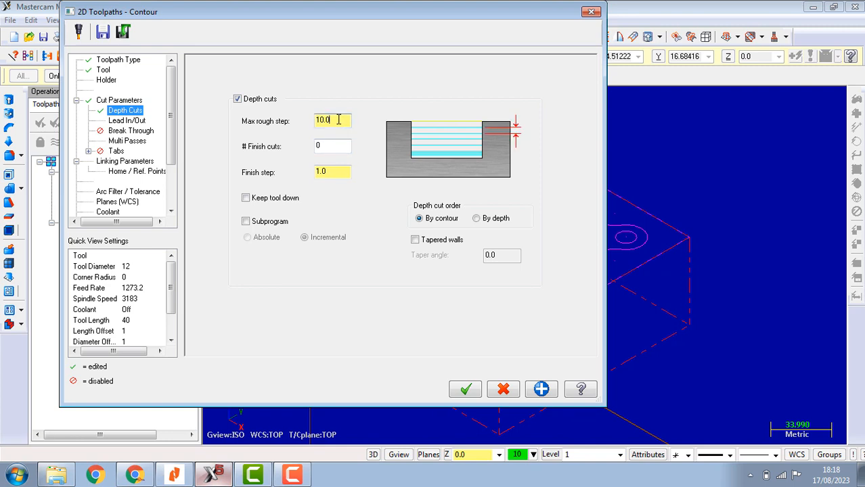
{"action": "left_click_drag", "start_coordinate": [338, 120], "coordinate": [281, 118]}
{"action": "left_click", "coordinate": [333, 122]}
{"action": "left_click", "coordinate": [338, 122]}
{"action": "left_click_drag", "start_coordinate": [340, 120], "coordinate": [299, 122]}
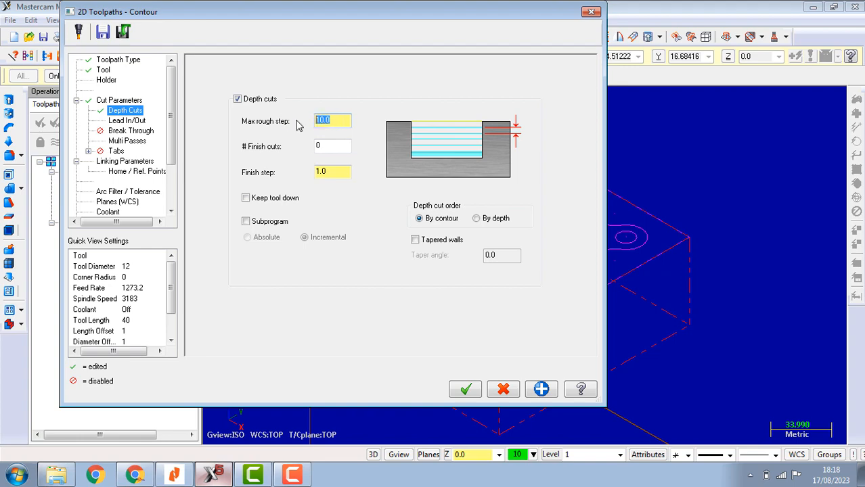
{"action": "left_click", "coordinate": [178, 474]}
{"action": "scroll", "coordinate": [437, 309], "scroll_direction": "down", "scroll_amount": 6}
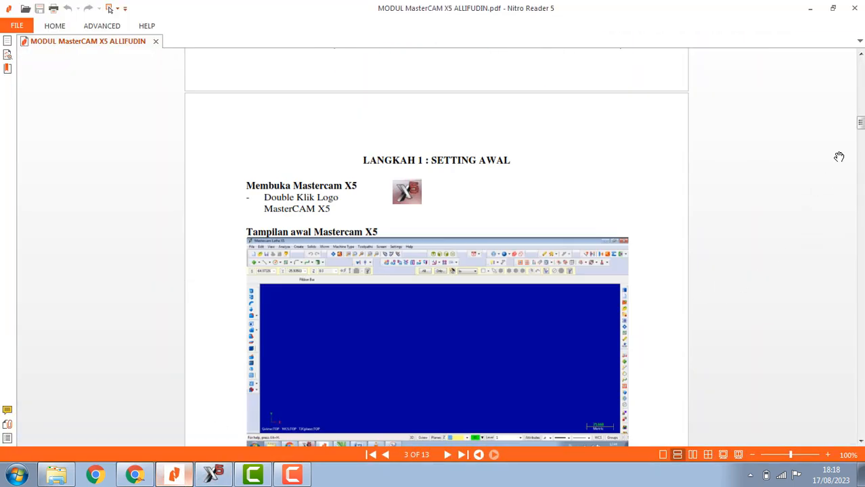
{"action": "left_click_drag", "start_coordinate": [862, 127], "coordinate": [863, 292]}
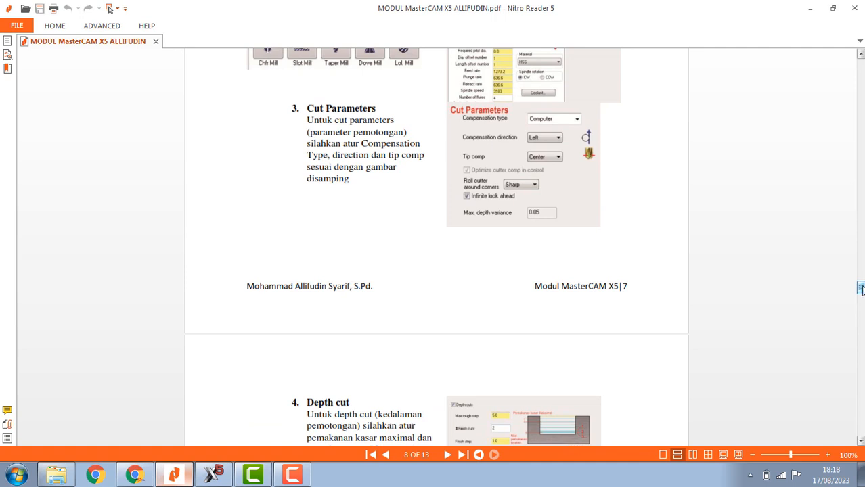
{"action": "scroll", "coordinate": [625, 311], "scroll_direction": "down", "scroll_amount": 3}
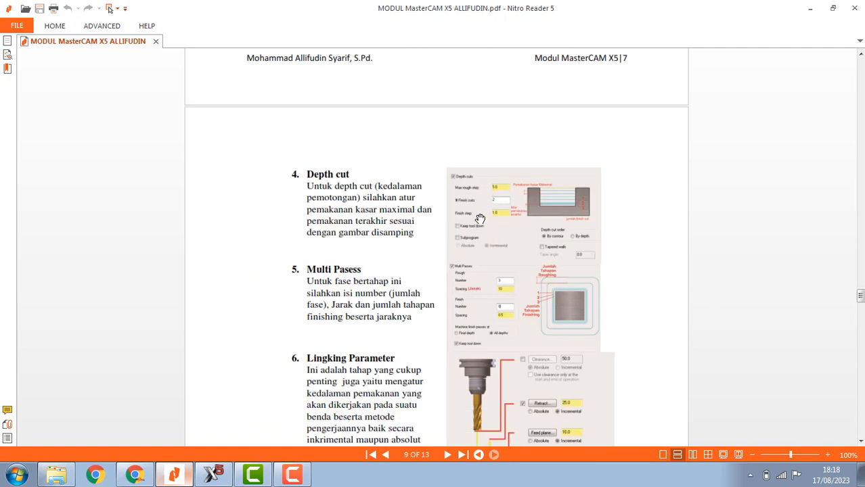
{"action": "left_click", "coordinate": [203, 478]}
Set the depth cuts to a max rough step of 5 and 2 finish cuts, and turn on Keep tool down
{"action": "left_click_drag", "start_coordinate": [345, 122], "coordinate": [308, 121]}
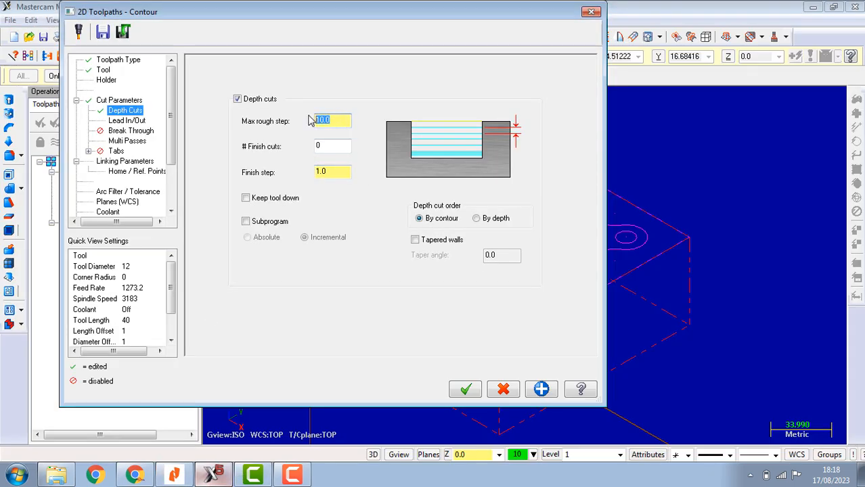
{"action": "type", "text": "5"}
{"action": "left_click", "coordinate": [335, 145]}
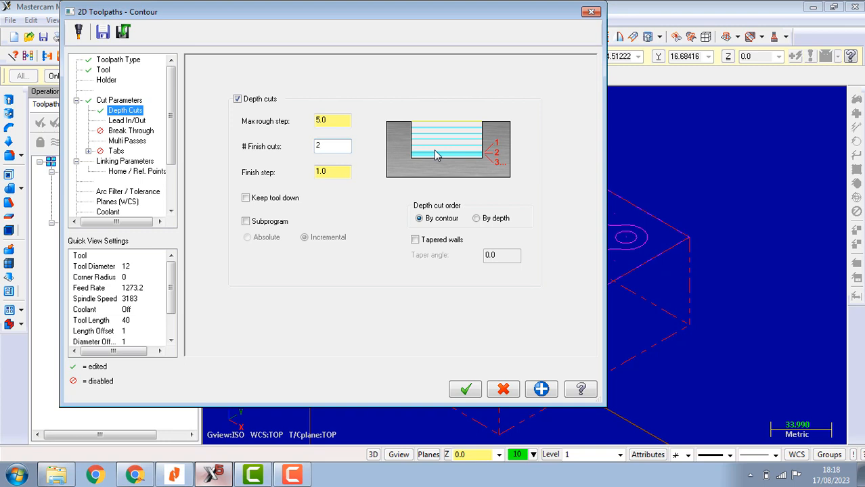
{"action": "left_click", "coordinate": [338, 172]}
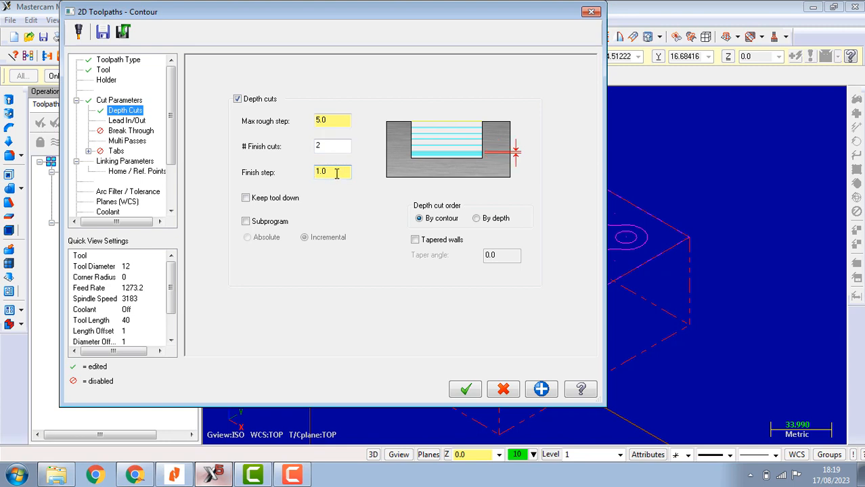
{"action": "left_click", "coordinate": [270, 204]}
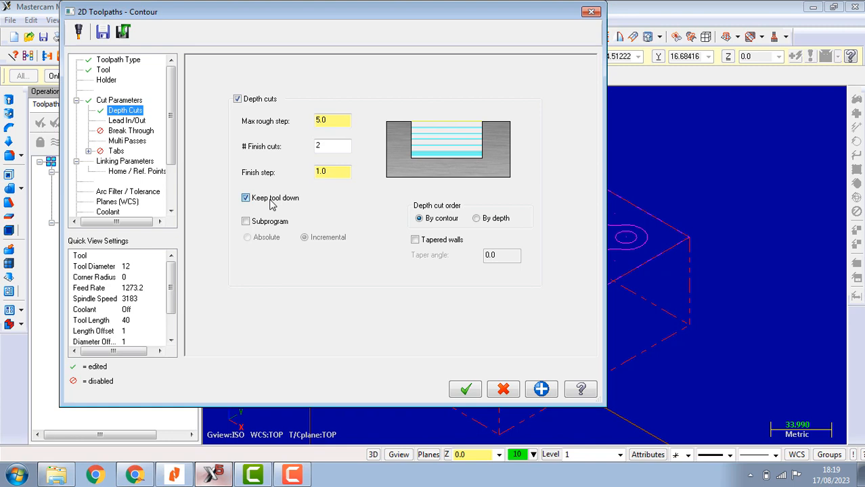
Disable Lead In/Out for the contour toolpath
{"action": "left_click", "coordinate": [122, 121]}
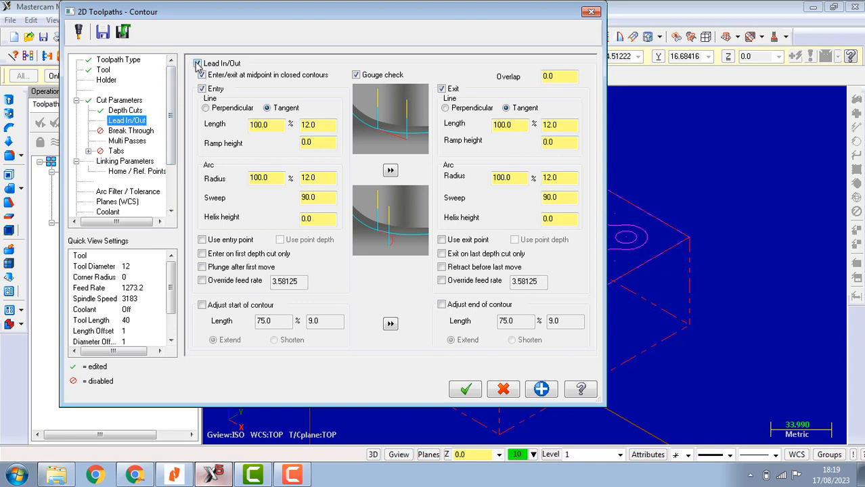
{"action": "left_click", "coordinate": [197, 64]}
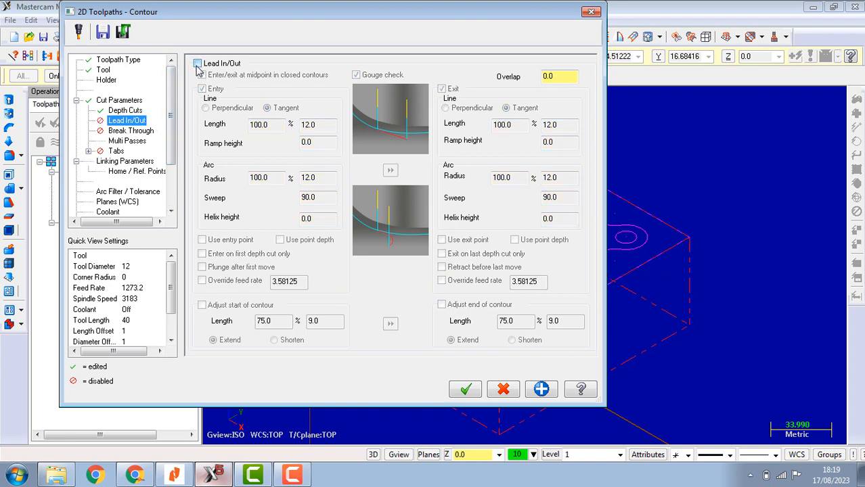
Review the contour toolpath's Break Through and Lead In/Out settings, consult the jobsheet drawing in the Nitro Reader PDF, and return to Mastercam
{"action": "left_click", "coordinate": [135, 133]}
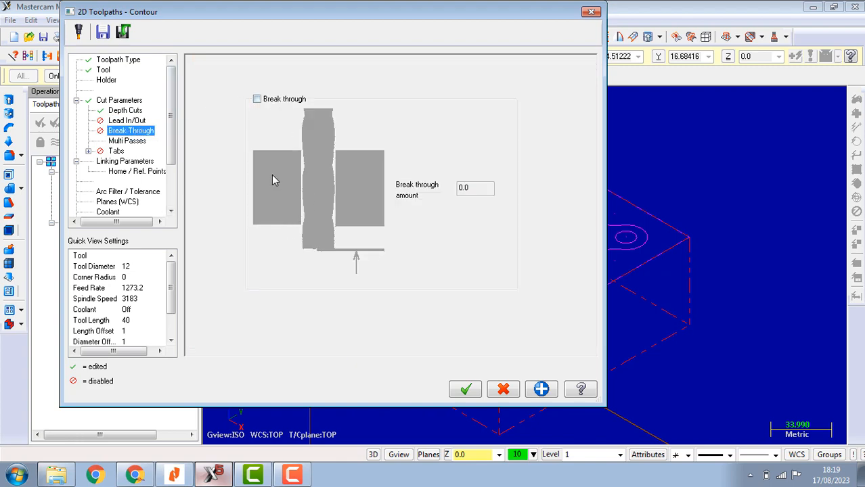
{"action": "left_click", "coordinate": [126, 122]}
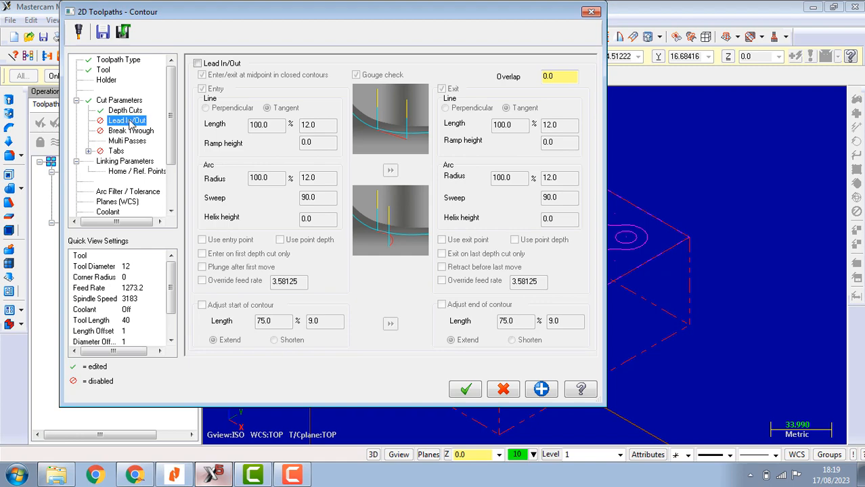
{"action": "left_click", "coordinate": [184, 478]}
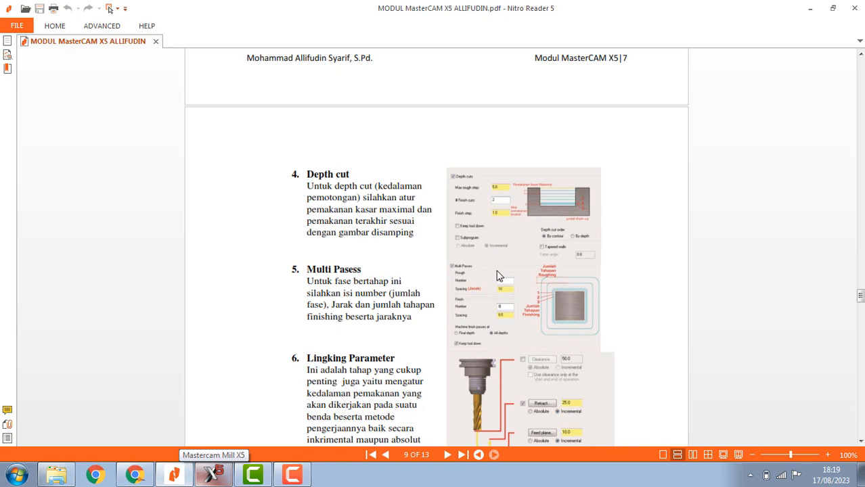
{"action": "scroll", "coordinate": [512, 295], "scroll_direction": "up", "scroll_amount": 5}
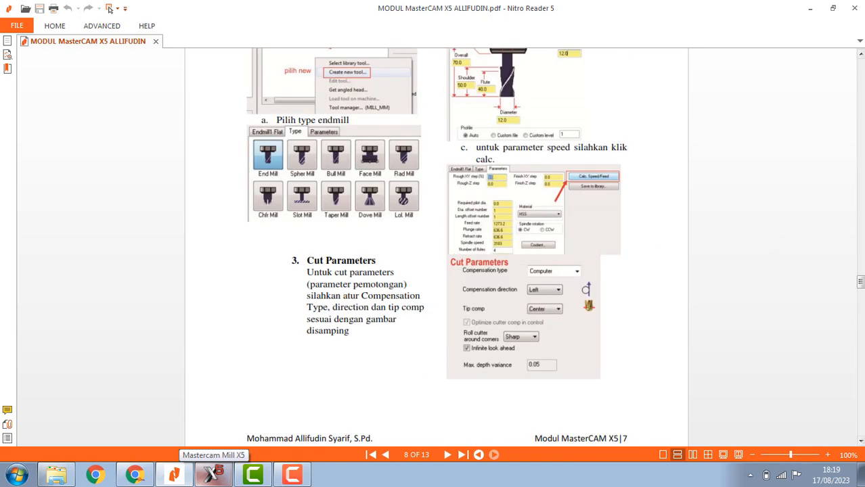
{"action": "mouse_move", "coordinate": [861, 284]}
{"action": "left_mouse_down"}
{"action": "mouse_move", "coordinate": [861, 62]}
{"action": "mouse_move", "coordinate": [861, 111]}
{"action": "mouse_move", "coordinate": [861, 103]}
{"action": "left_mouse_up"}
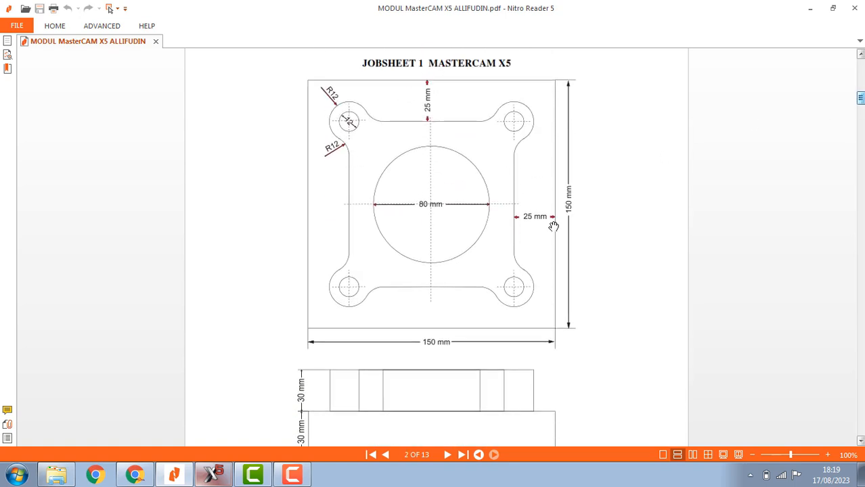
{"action": "scroll", "coordinate": [523, 193], "scroll_direction": "down", "scroll_amount": 1}
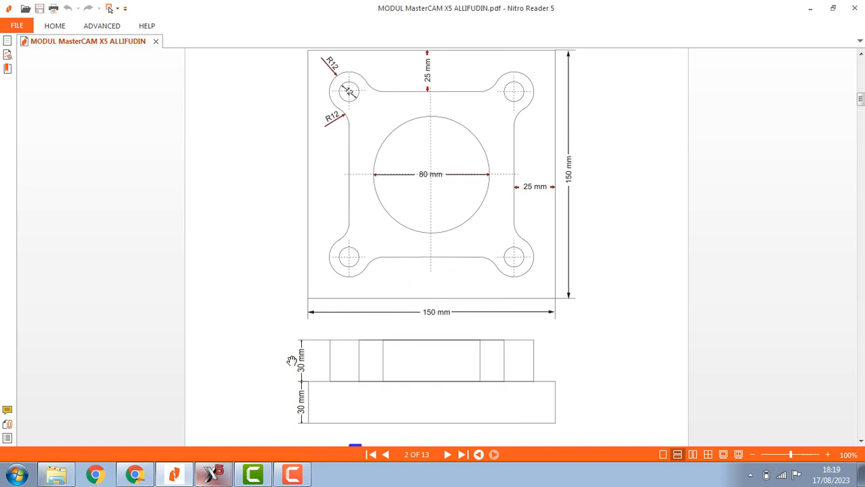
{"action": "left_click", "coordinate": [214, 475]}
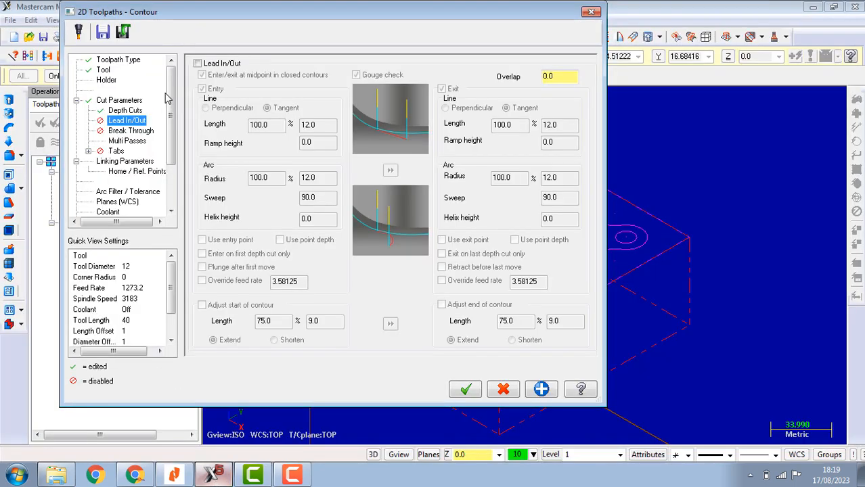
Enable Multi Passes for the contour toolpath, check the jobsheet's top view in the Nitro Reader PDF, and return to Mastercam
{"action": "left_click", "coordinate": [130, 131]}
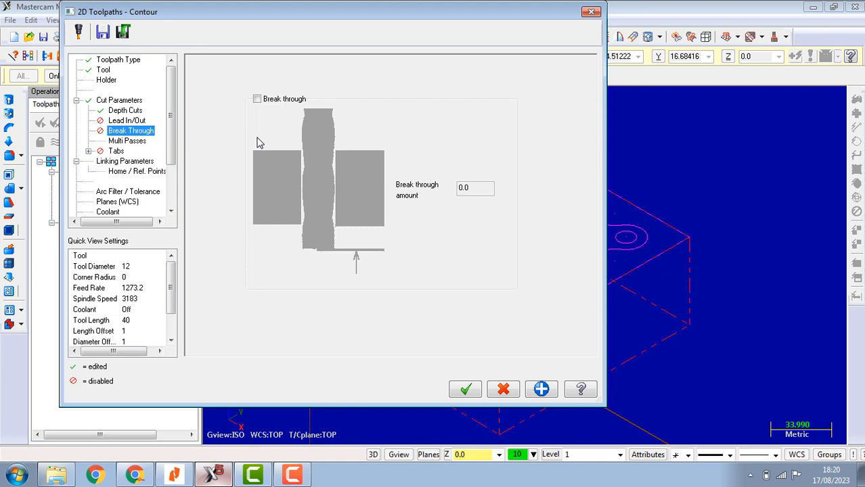
{"action": "left_click", "coordinate": [123, 141]}
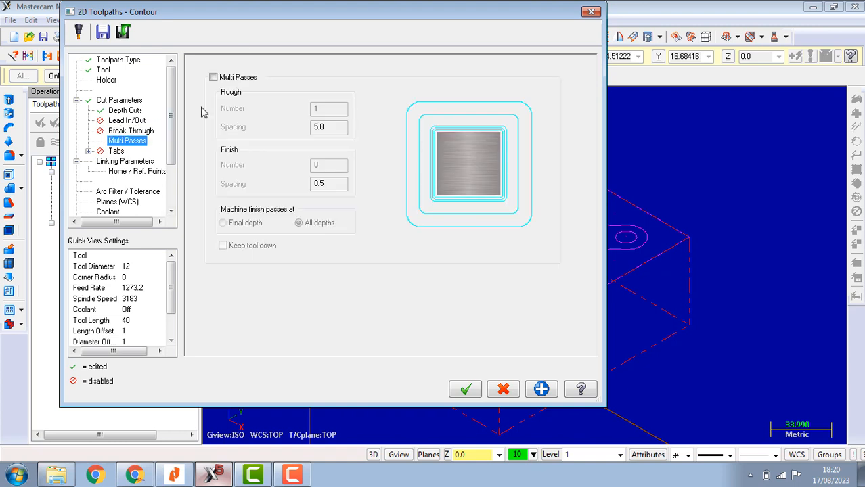
{"action": "left_click", "coordinate": [213, 77]}
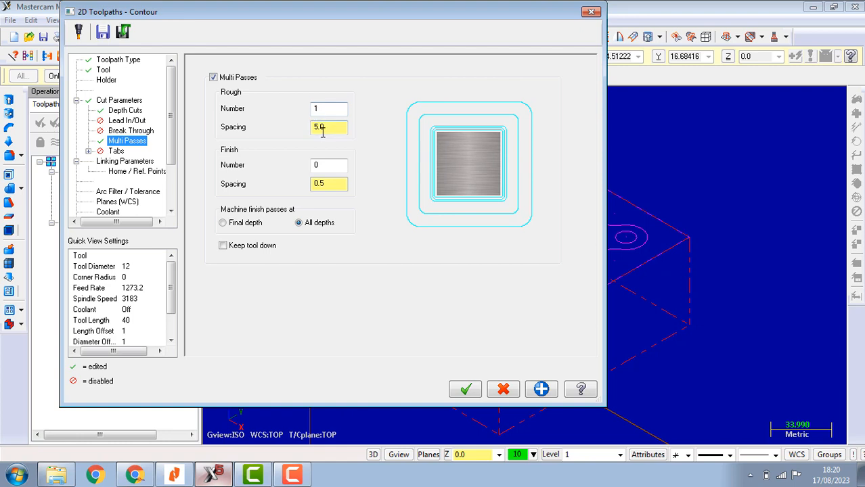
{"action": "left_click", "coordinate": [174, 474]}
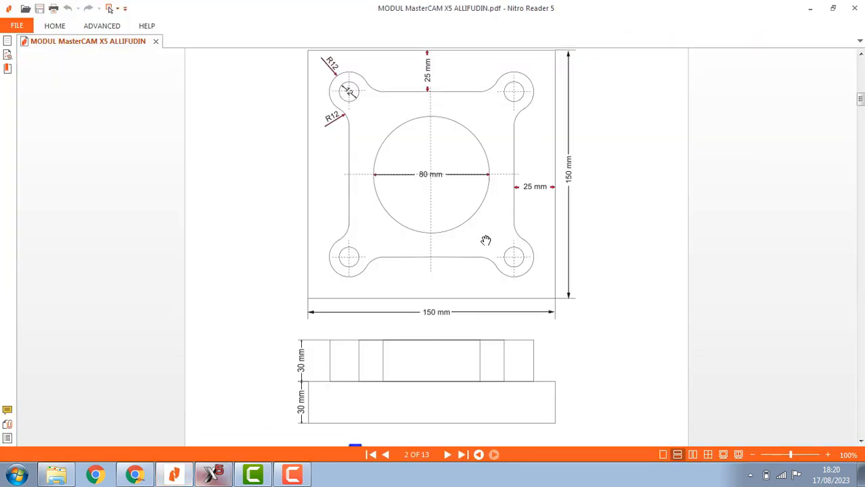
{"action": "scroll", "coordinate": [509, 242], "scroll_direction": "up", "scroll_amount": 1}
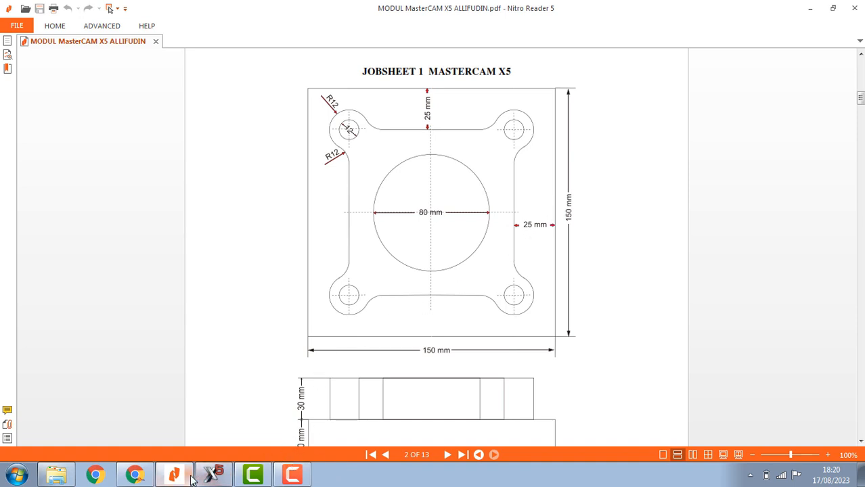
{"action": "left_click", "coordinate": [214, 474]}
Set the multi passes to 3 rough passes with a spacing of 10 and 1 finish pass
{"action": "left_click", "coordinate": [342, 110]}
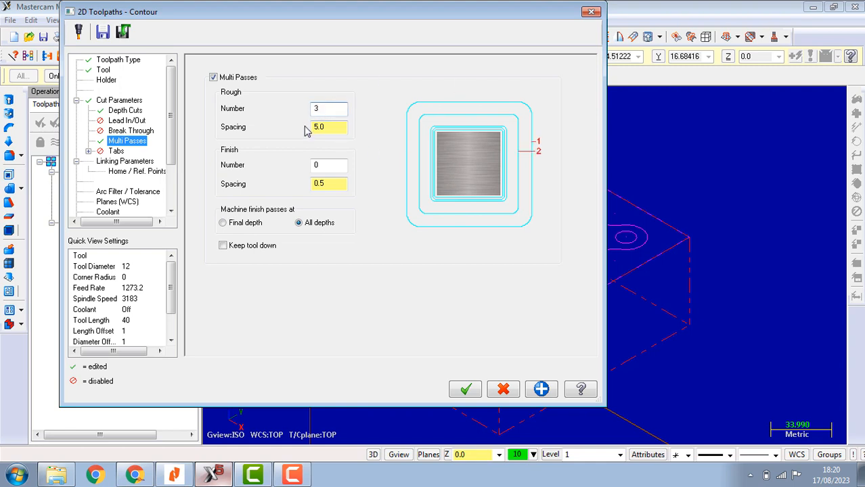
{"action": "left_click", "coordinate": [333, 131]}
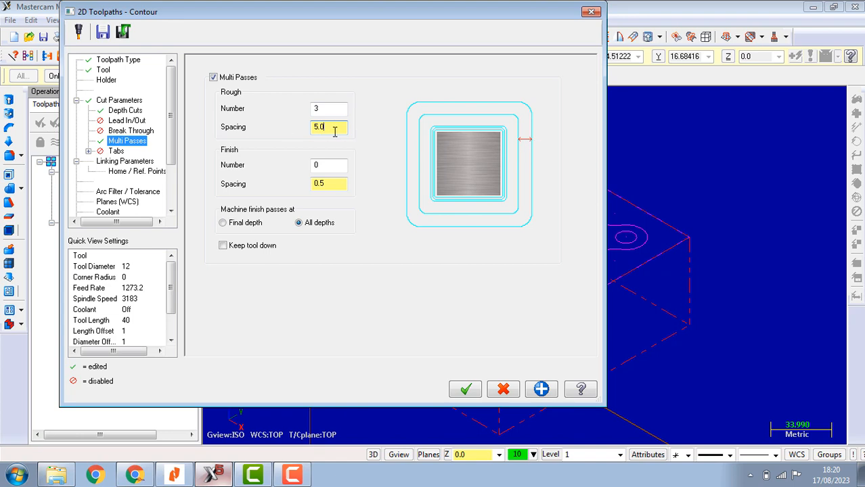
{"action": "left_click_drag", "start_coordinate": [335, 132], "coordinate": [309, 128]}
{"action": "left_click_drag", "start_coordinate": [330, 129], "coordinate": [305, 129]}
{"action": "left_click", "coordinate": [330, 183]}
{"action": "left_click", "coordinate": [325, 166]}
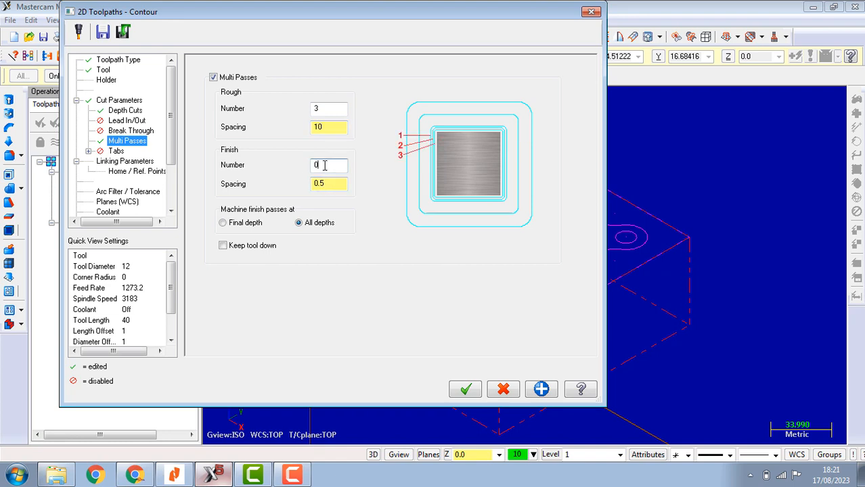
{"action": "left_click", "coordinate": [333, 182]}
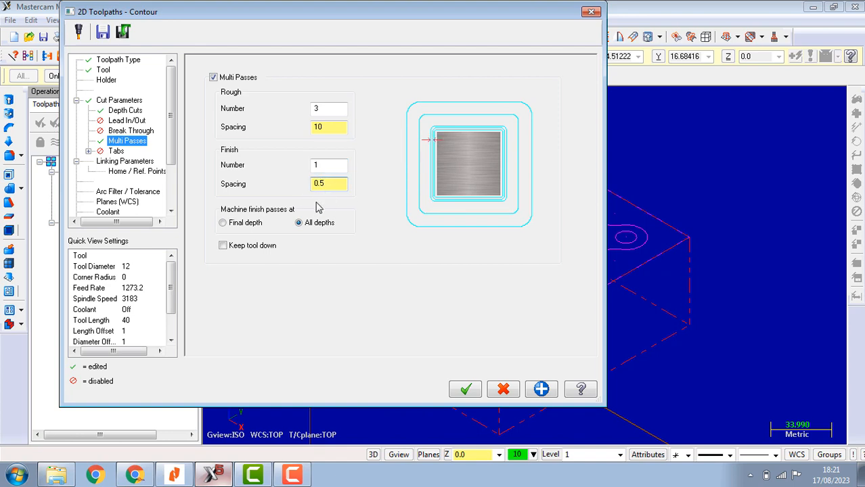
Set the incremental depth in the linking parameters to -30 and accept the contour toolpath settings
{"action": "left_click", "coordinate": [116, 151]}
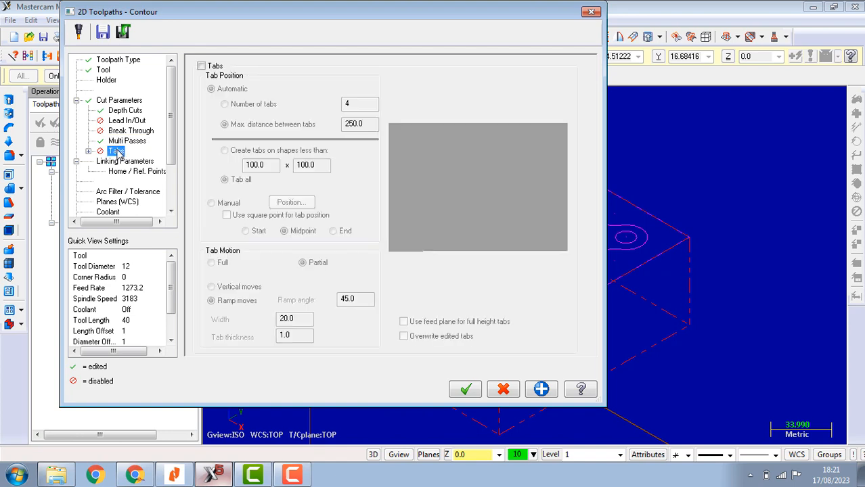
{"action": "left_click", "coordinate": [128, 163]}
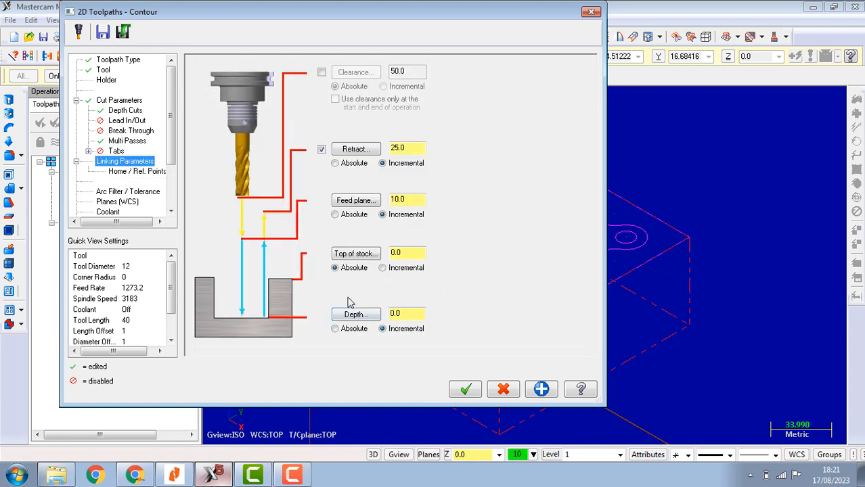
{"action": "left_click_drag", "start_coordinate": [172, 155], "coordinate": [171, 178]}
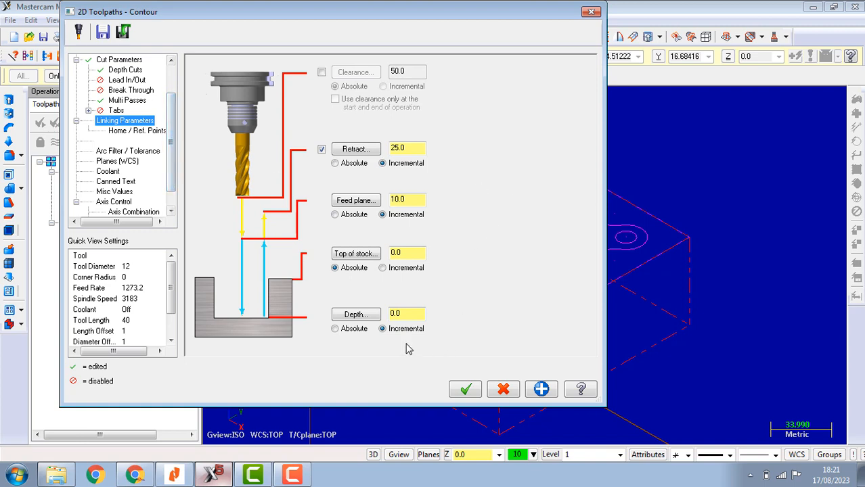
{"action": "left_click_drag", "start_coordinate": [412, 313], "coordinate": [372, 314]}
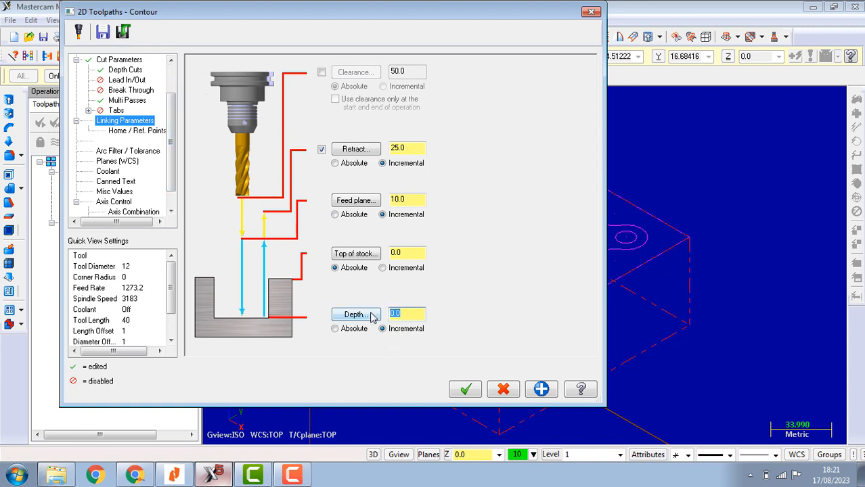
{"action": "key", "text": "BackSpace"}
{"action": "type", "text": "-1"}
{"action": "scroll", "coordinate": [165, 177], "scroll_direction": "down", "scroll_amount": 1}
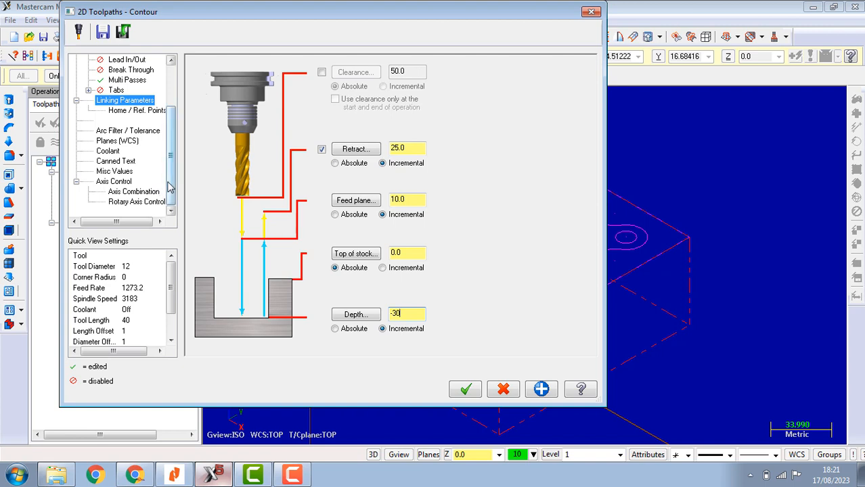
{"action": "scroll", "coordinate": [169, 178], "scroll_direction": "up", "scroll_amount": 2}
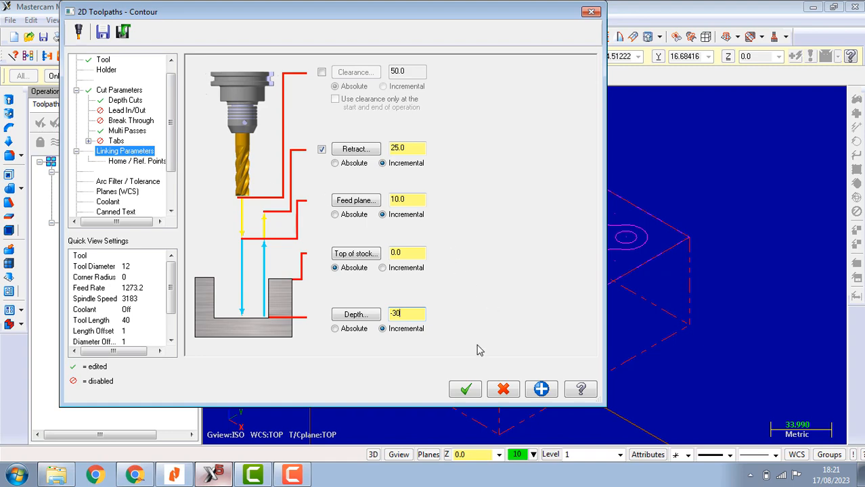
{"action": "left_click", "coordinate": [467, 390]}
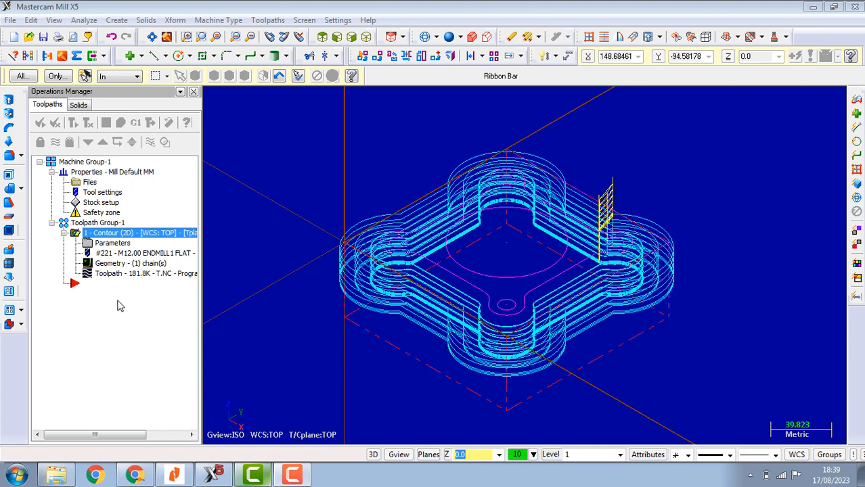
Verify the contour toolpath with a solid machining simulation, checking the box stock boundaries in the Verify options first, and close the simulation
{"action": "left_click", "coordinate": [95, 284]}
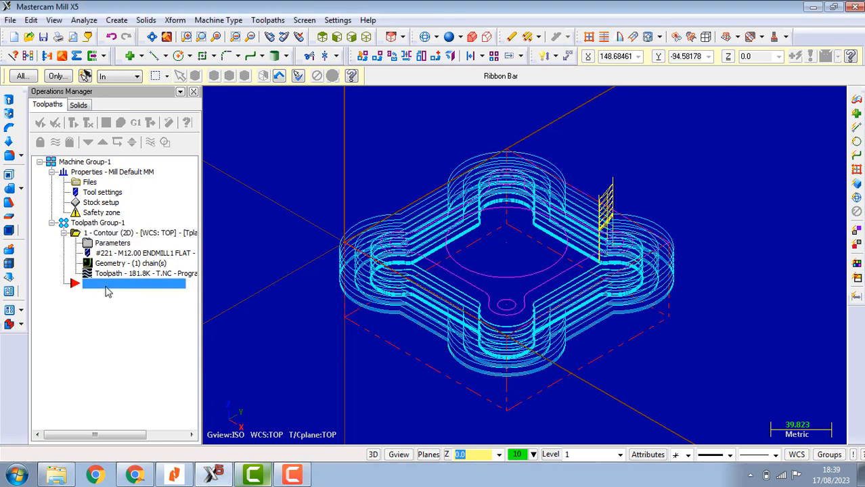
{"action": "right_click", "coordinate": [107, 284]}
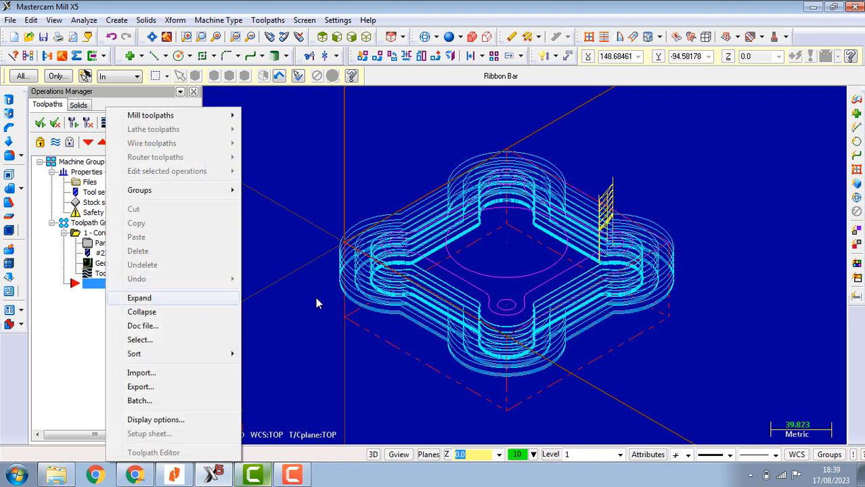
{"action": "left_click", "coordinate": [83, 322]}
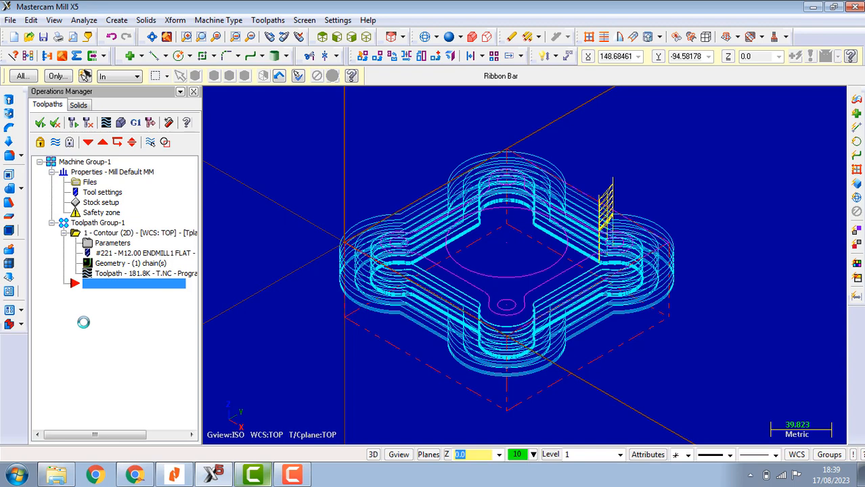
{"action": "left_click", "coordinate": [120, 123]}
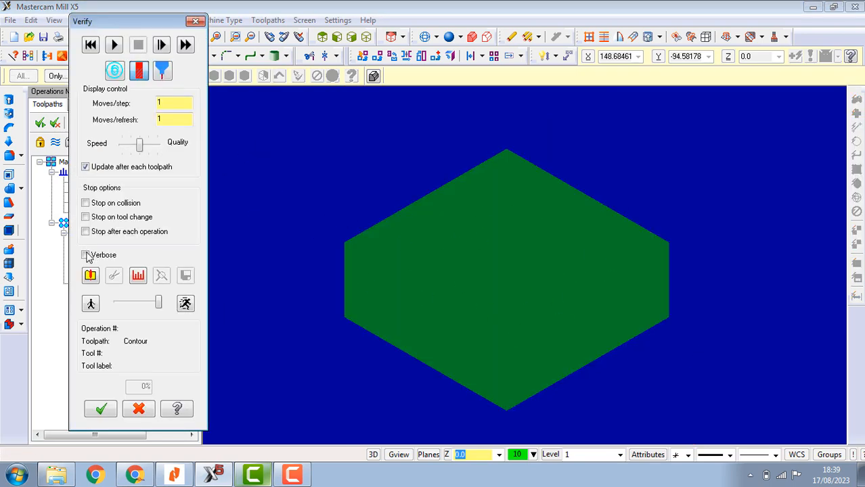
{"action": "left_click", "coordinate": [93, 276]}
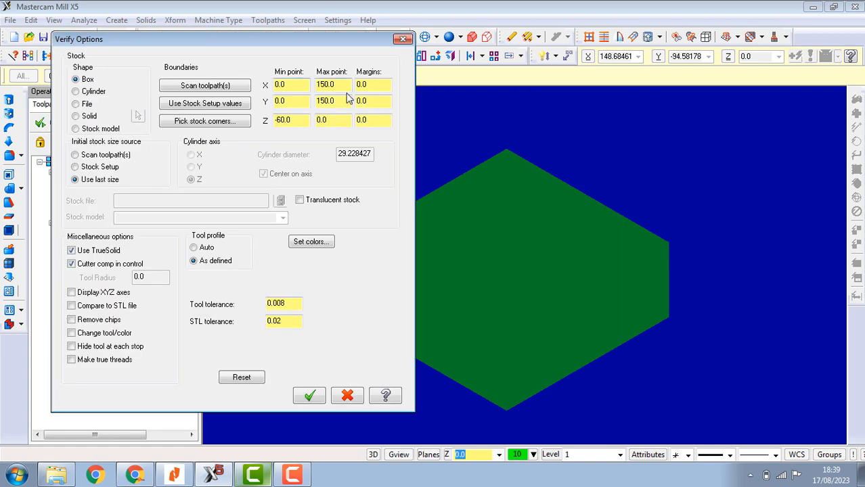
{"action": "left_click", "coordinate": [341, 84]}
{"action": "left_click", "coordinate": [310, 396]}
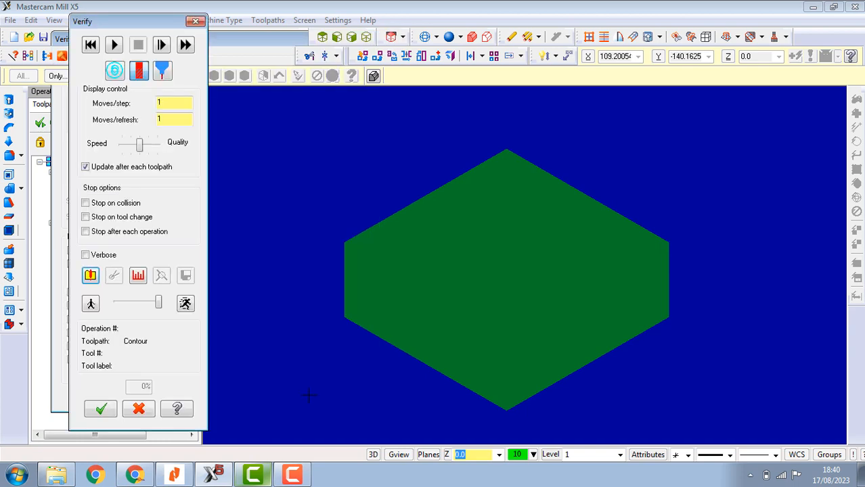
{"action": "left_click", "coordinate": [112, 46]}
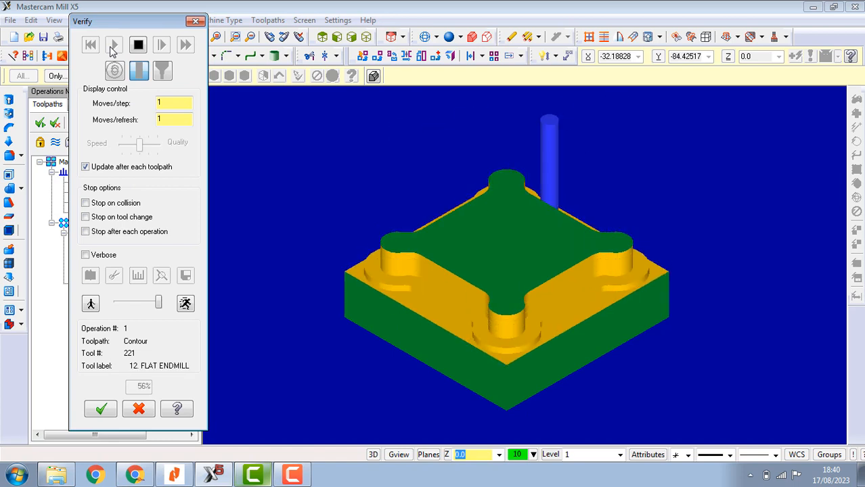
{"action": "left_click", "coordinate": [101, 410]}
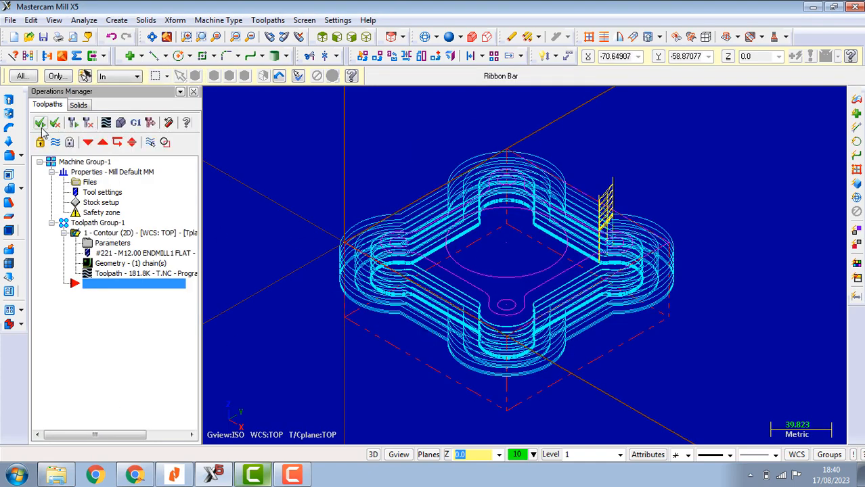
Start a pocket toolpath after the contour operation and chain the large central circle as its boundary
{"action": "right_click", "coordinate": [119, 290]}
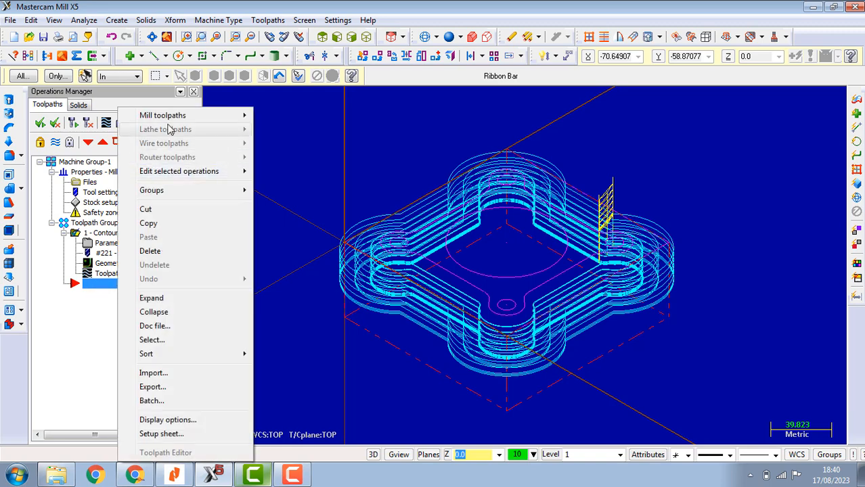
{"action": "mouse_move", "coordinate": [174, 121]}
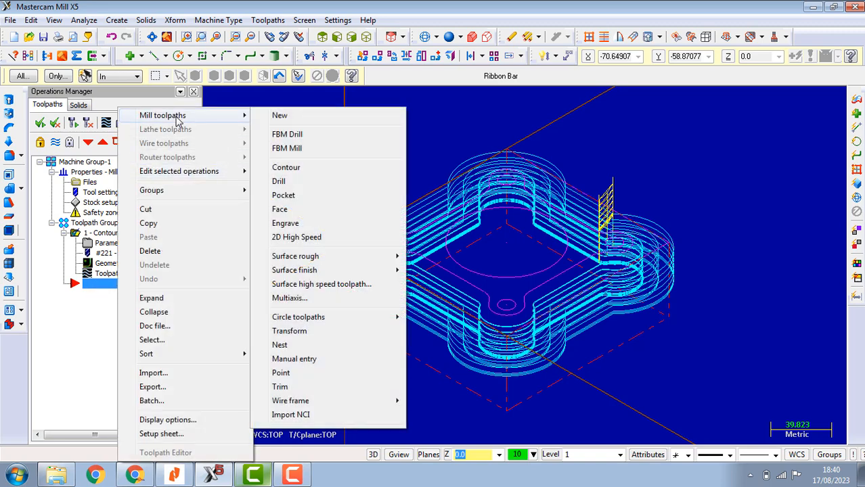
{"action": "left_click", "coordinate": [291, 196]}
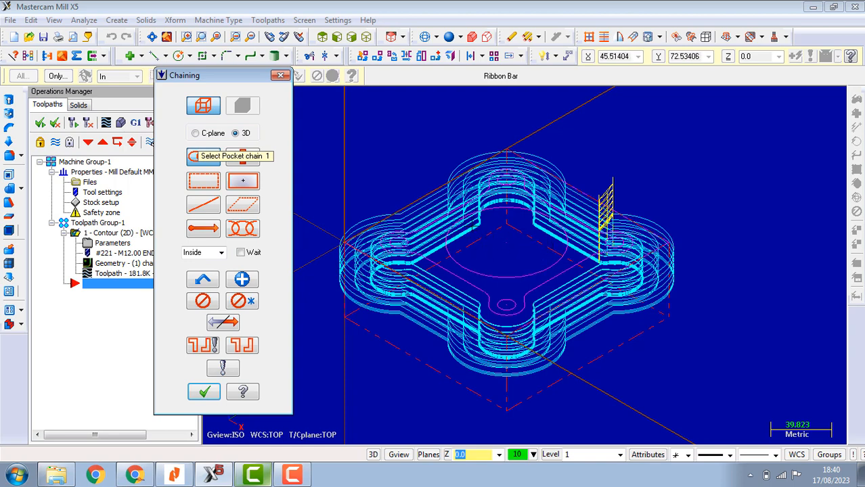
{"action": "left_click", "coordinate": [531, 277]}
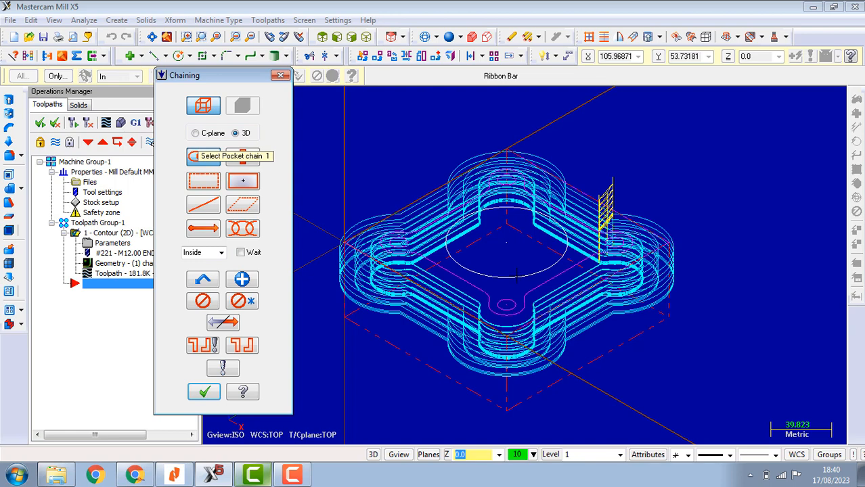
{"action": "left_click", "coordinate": [206, 398]}
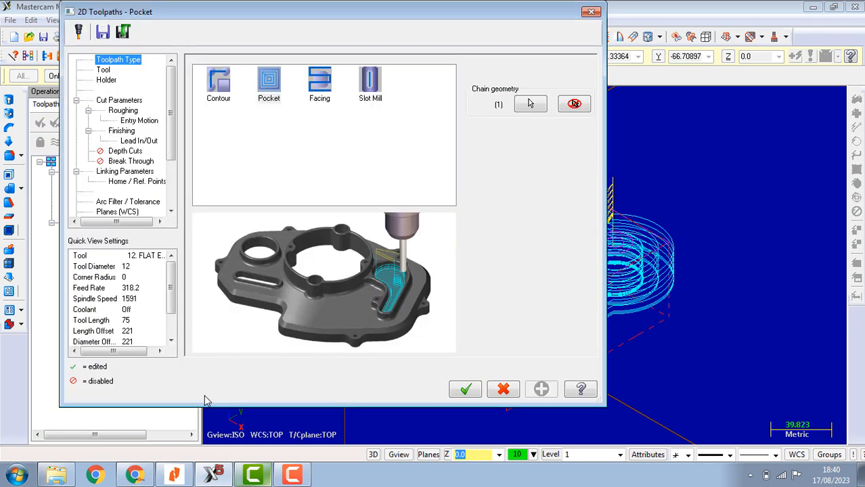
Check the pocket's tool and holder settings and set the tip compensation to Center in the cut parameters
{"action": "left_click", "coordinate": [105, 71]}
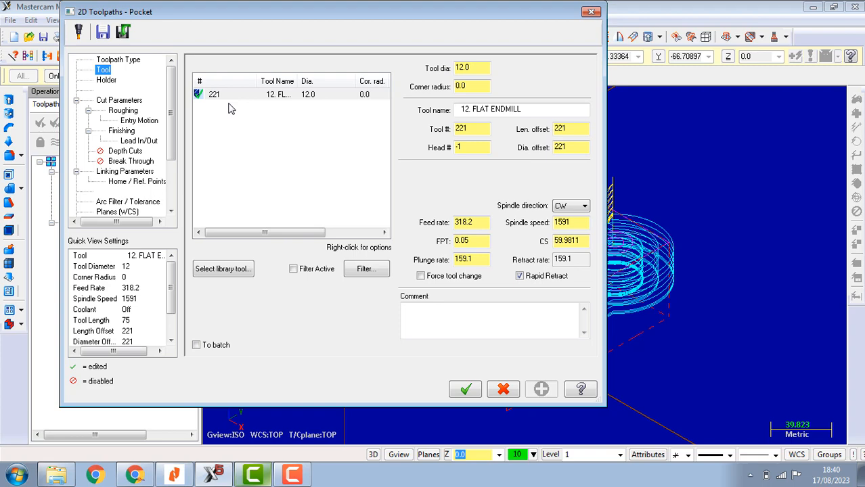
{"action": "left_click", "coordinate": [110, 81]}
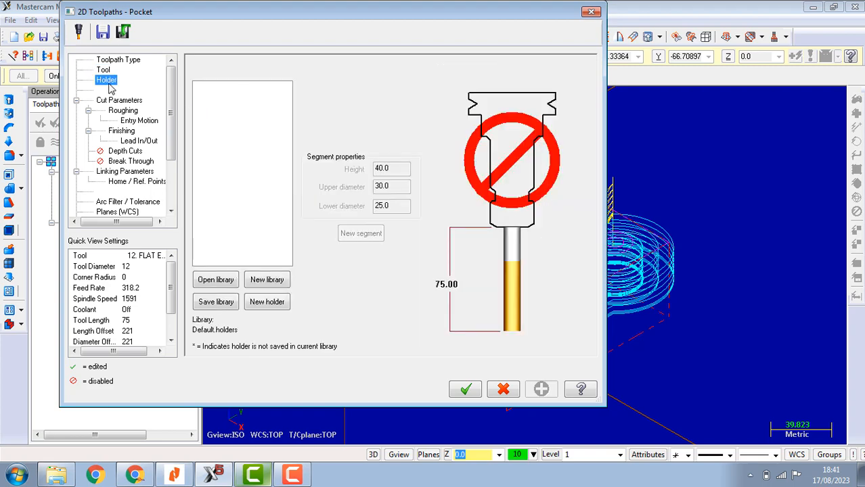
{"action": "left_click", "coordinate": [122, 103]}
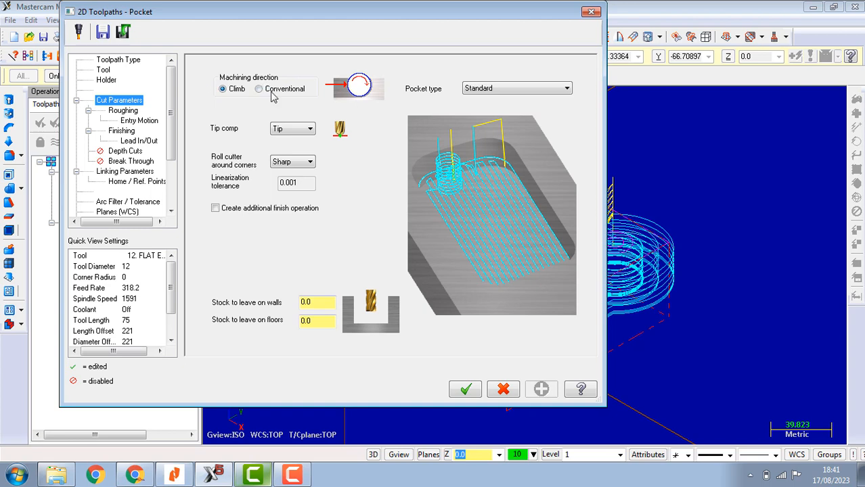
{"action": "left_click", "coordinate": [296, 131]}
{"action": "left_click", "coordinate": [291, 140]}
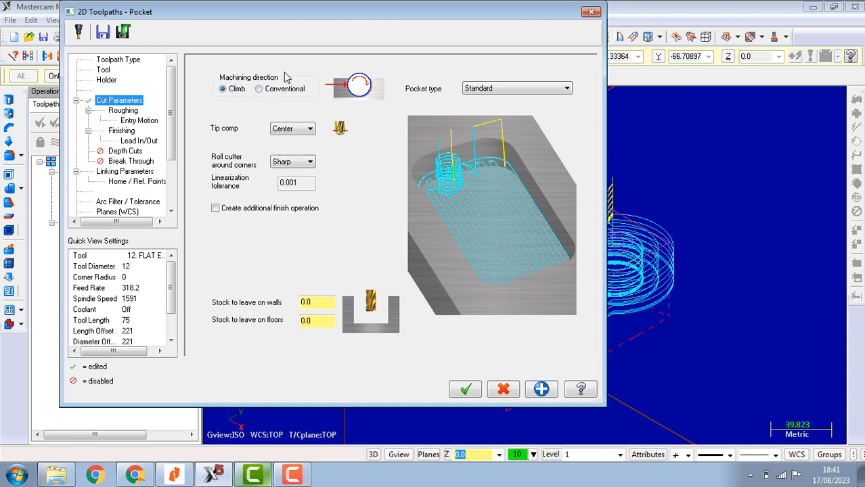
Set the pocket's roughing method to Constant Overlap Spiral and disable Lead In/Out for the finishing passes
{"action": "left_click", "coordinate": [123, 111]}
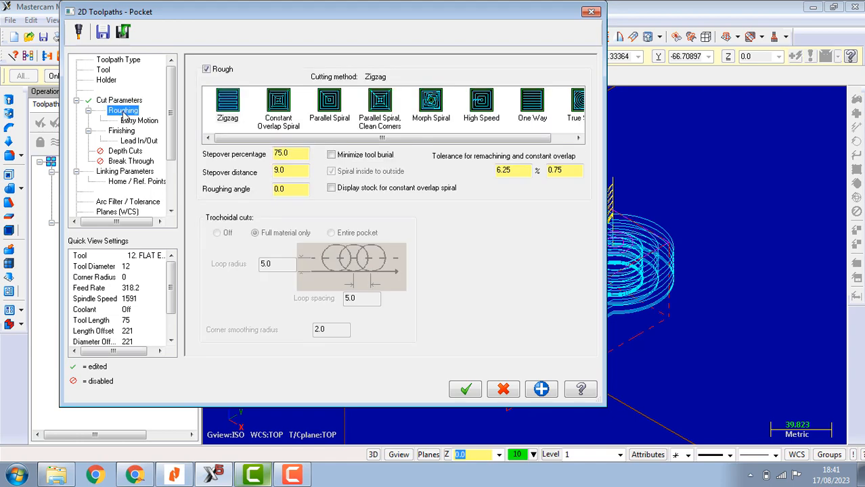
{"action": "left_click", "coordinate": [268, 102]}
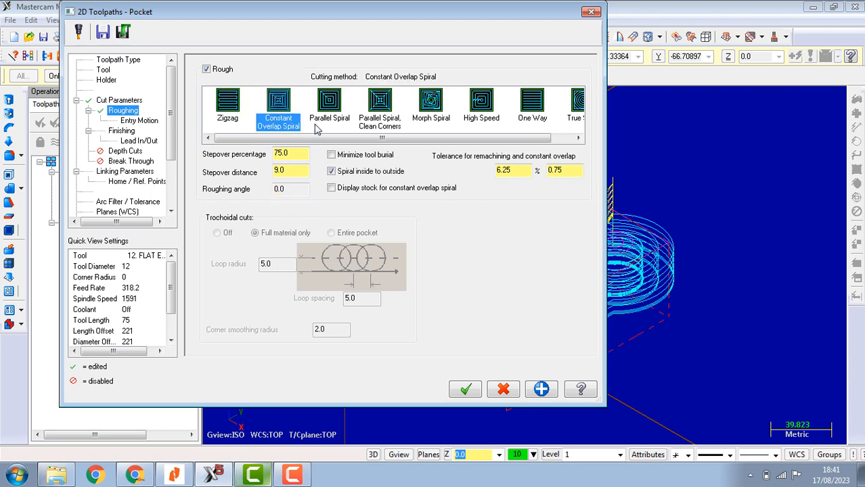
{"action": "left_click", "coordinate": [149, 121]}
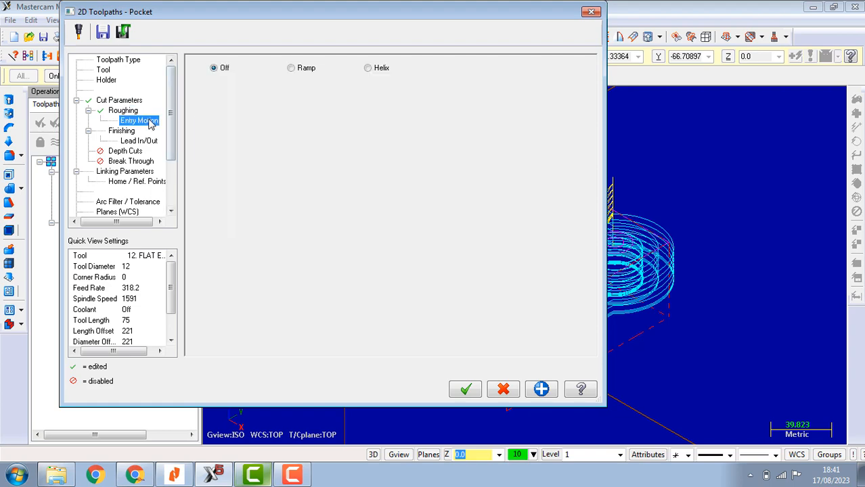
{"action": "left_click", "coordinate": [134, 132]}
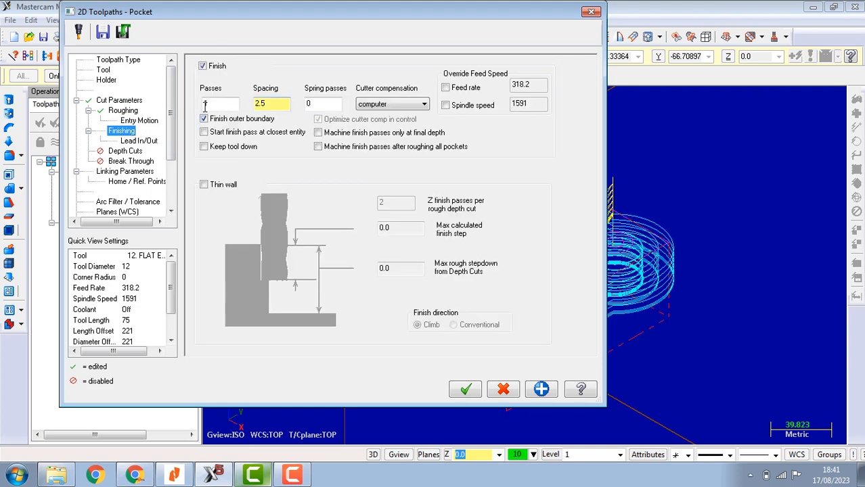
{"action": "left_click", "coordinate": [139, 141]}
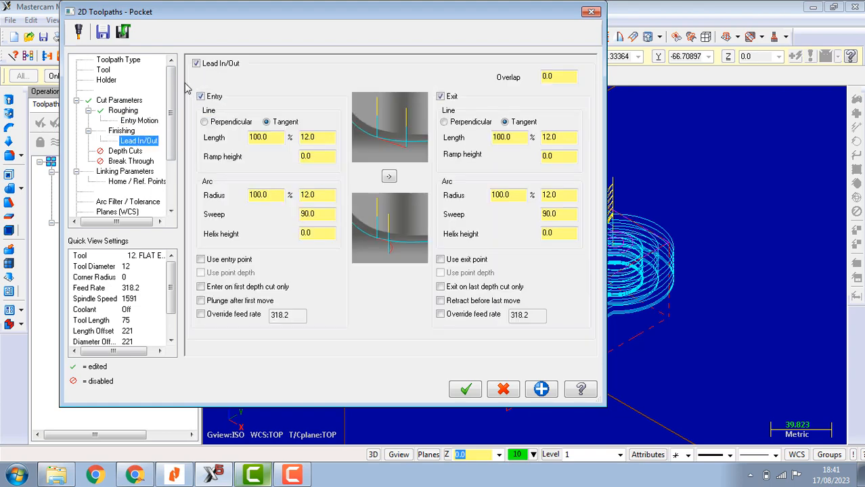
{"action": "left_click", "coordinate": [196, 64]}
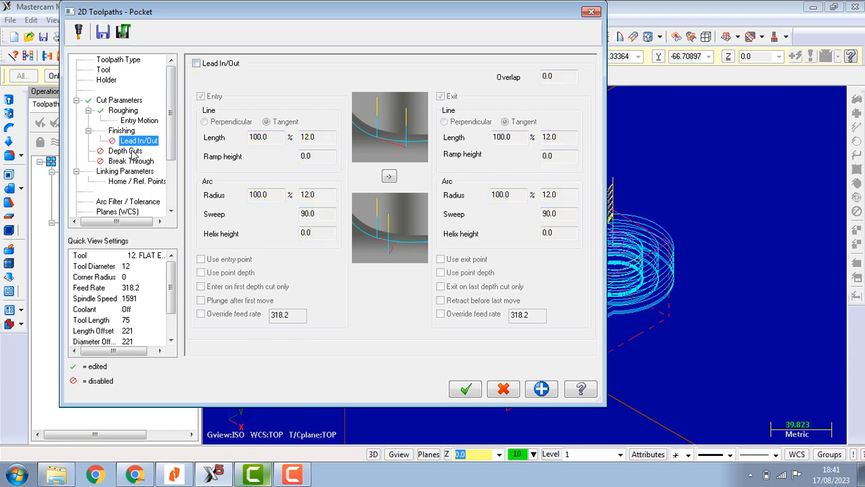
Enable depth cuts for the pocket and set the number of finish cuts to 1
{"action": "left_click", "coordinate": [126, 151]}
{"action": "left_click", "coordinate": [217, 73]}
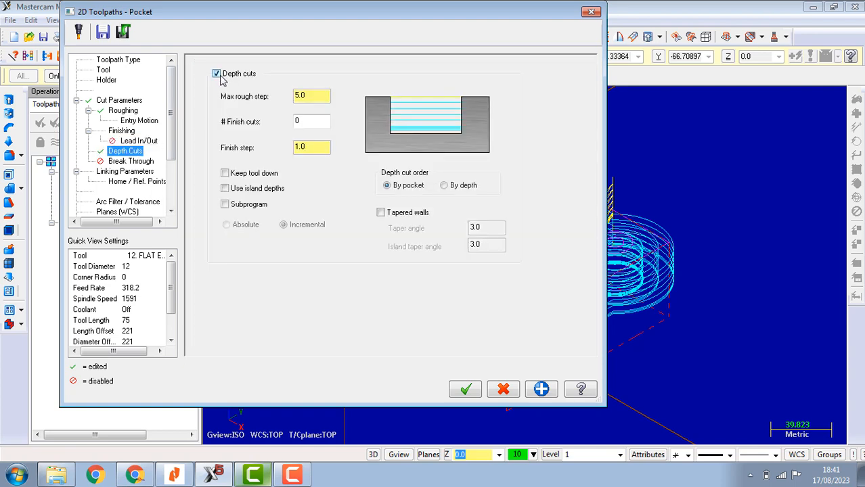
{"action": "left_click", "coordinate": [217, 74]}
{"action": "left_click", "coordinate": [217, 73]}
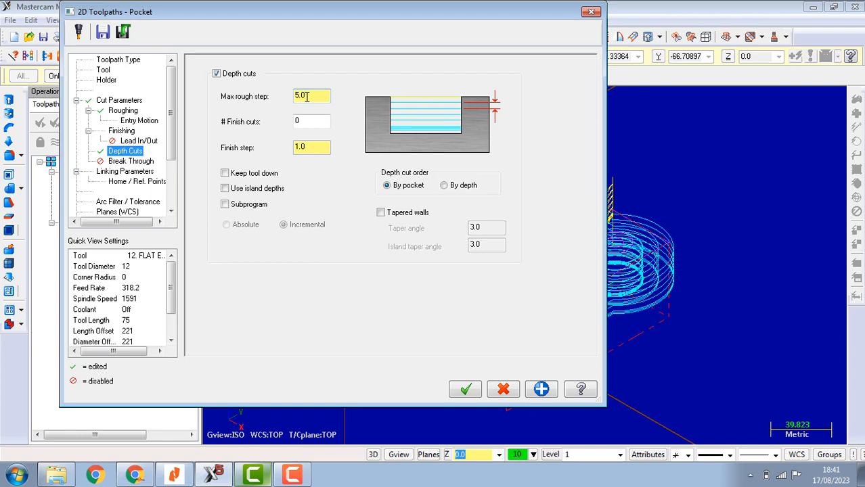
{"action": "left_click", "coordinate": [302, 122]}
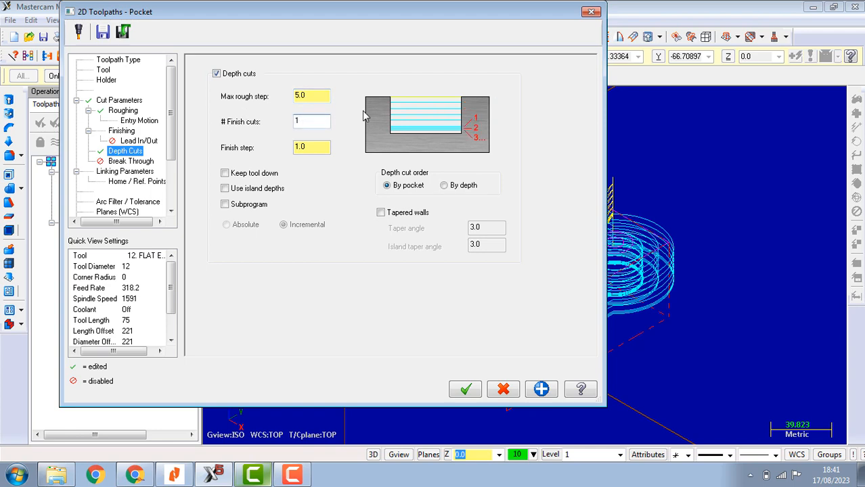
{"action": "left_click", "coordinate": [253, 175]}
Set the pocket's incremental depth to -30 in the linking parameters and accept the toolpath settings
{"action": "left_click", "coordinate": [135, 162]}
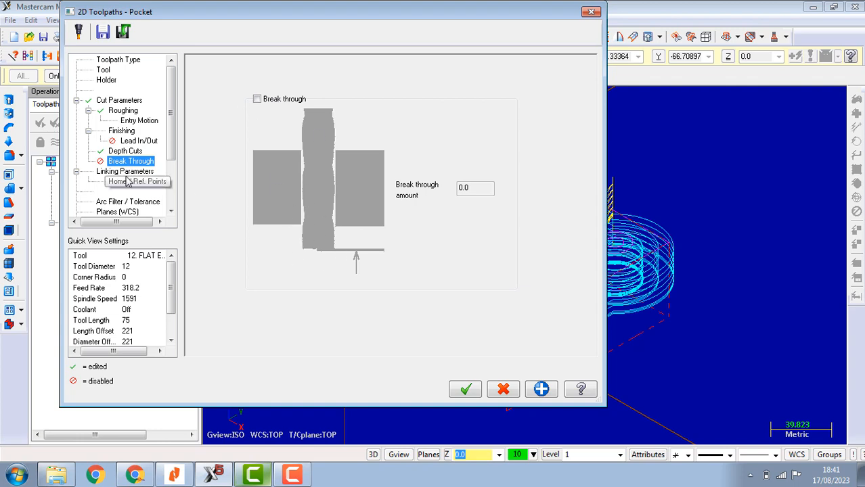
{"action": "left_click", "coordinate": [125, 172]}
{"action": "left_click_drag", "start_coordinate": [402, 316], "coordinate": [358, 311]}
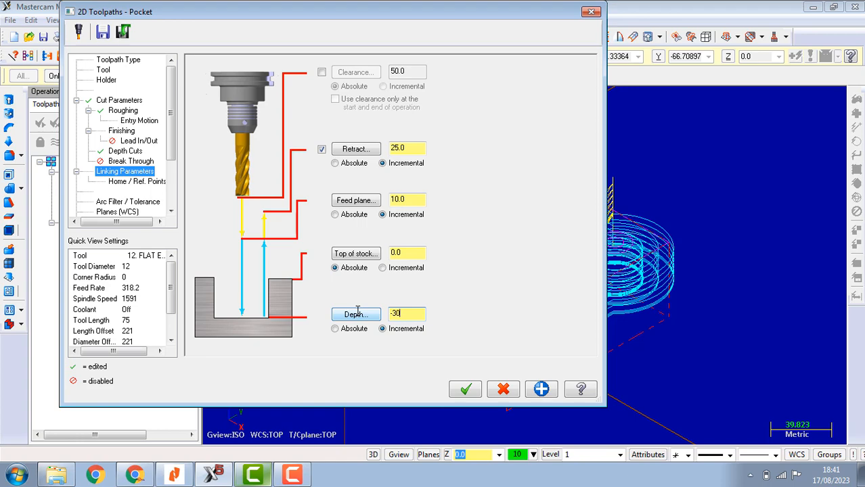
{"action": "left_click", "coordinate": [462, 384]}
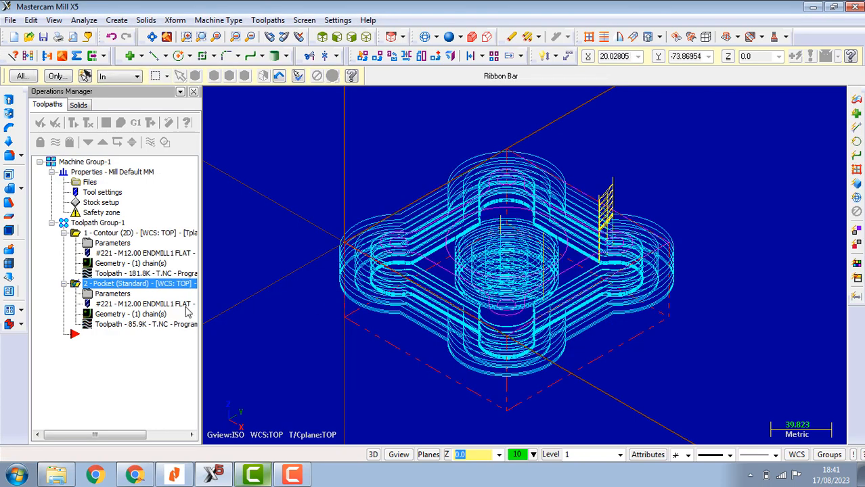
Verify the contour and pocket operations together with a solid machining simulation, and close the simulation
{"action": "left_click", "coordinate": [101, 338]}
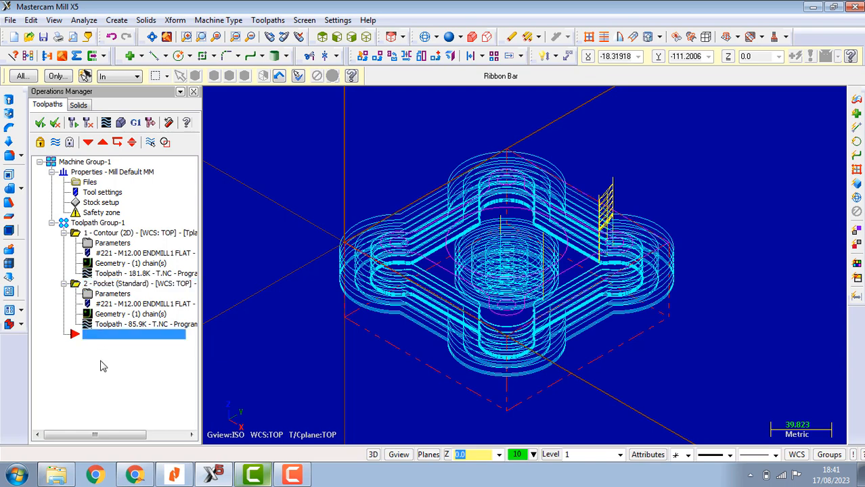
{"action": "left_click", "coordinate": [38, 126]}
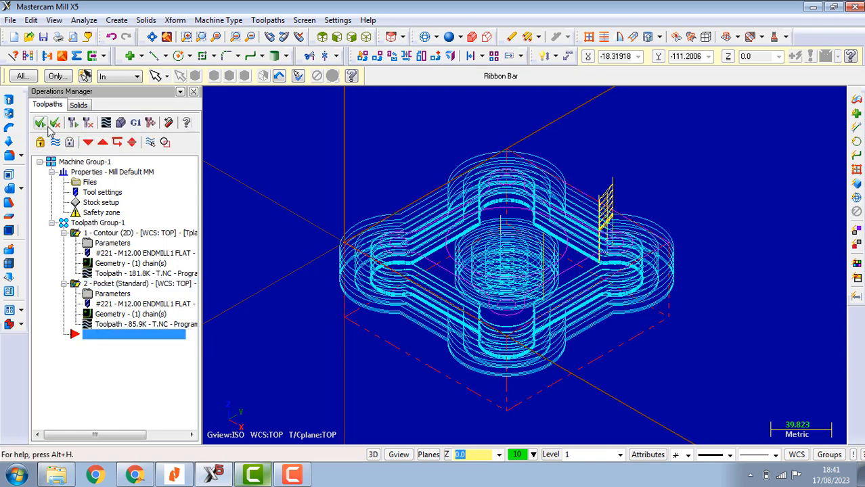
{"action": "left_click", "coordinate": [73, 122]}
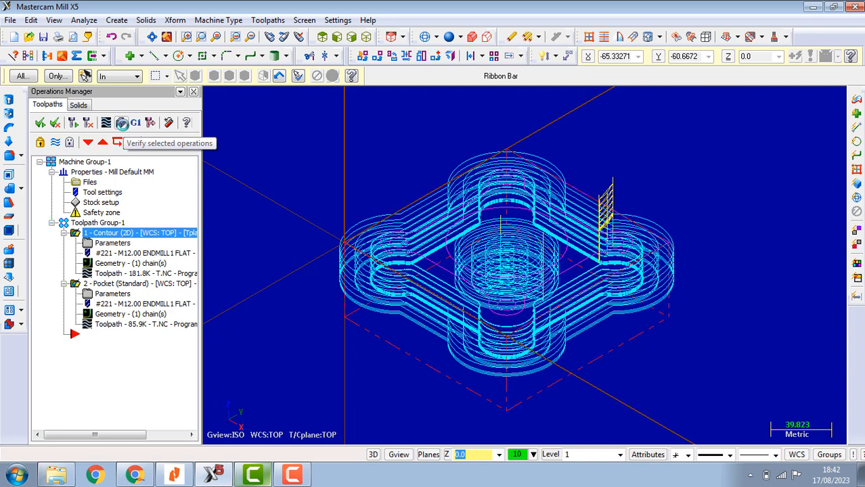
{"action": "left_click", "coordinate": [122, 123]}
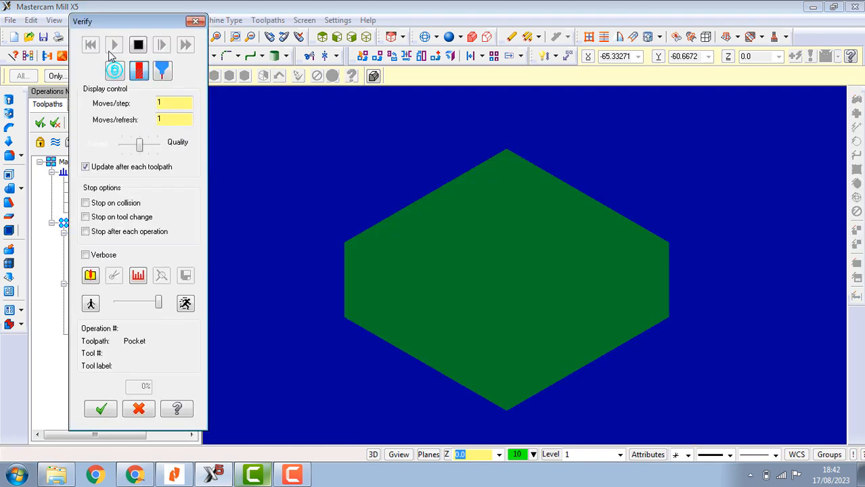
{"action": "left_click", "coordinate": [112, 48]}
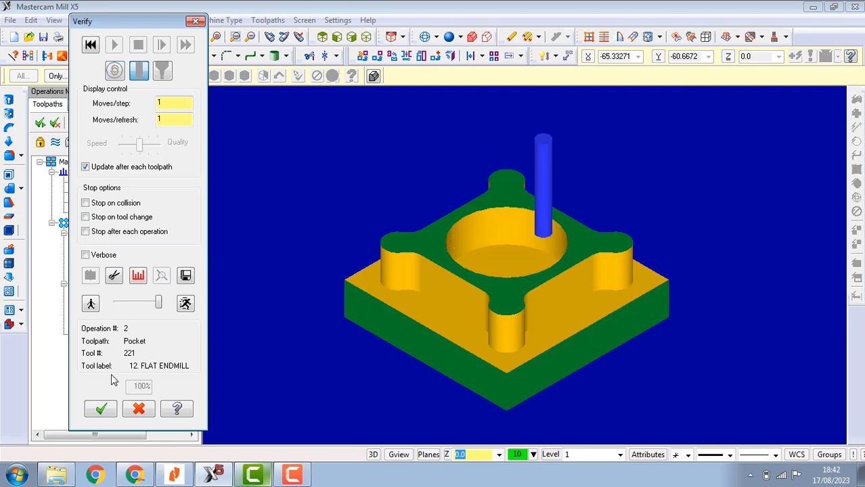
{"action": "left_click", "coordinate": [101, 409]}
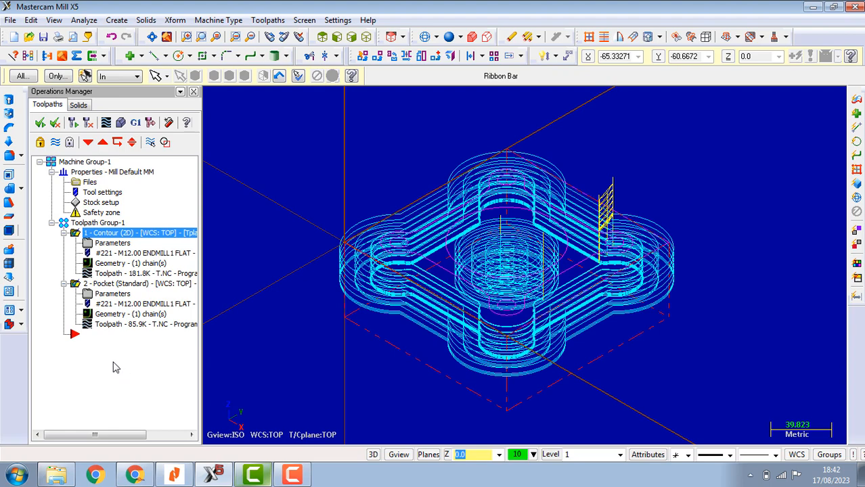
Create a drill toolpath on the centres of the four corner holes in the top view and change its type to Circle Mill
{"action": "right_click", "coordinate": [102, 334]}
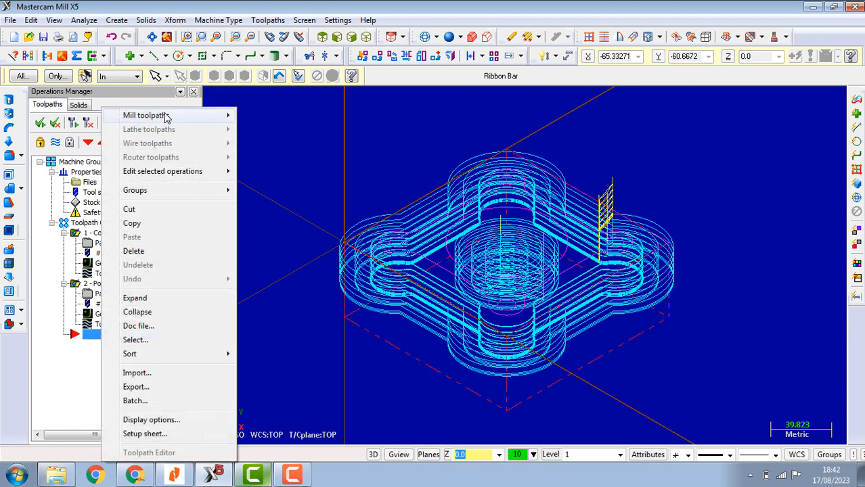
{"action": "mouse_move", "coordinate": [163, 116]}
{"action": "left_click", "coordinate": [271, 181]}
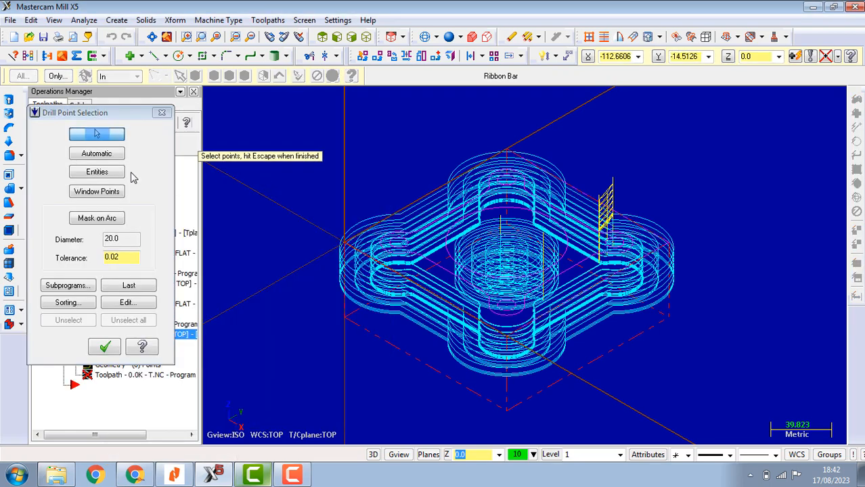
{"action": "left_click", "coordinate": [322, 37]}
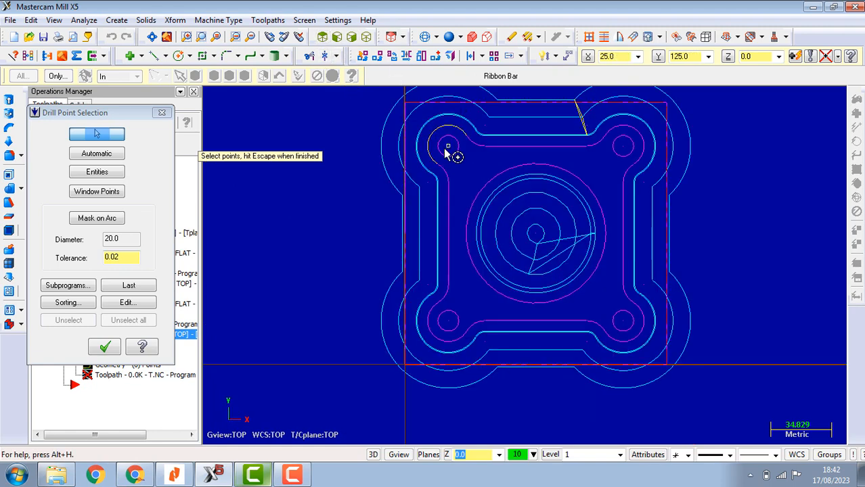
{"action": "left_click", "coordinate": [448, 147]}
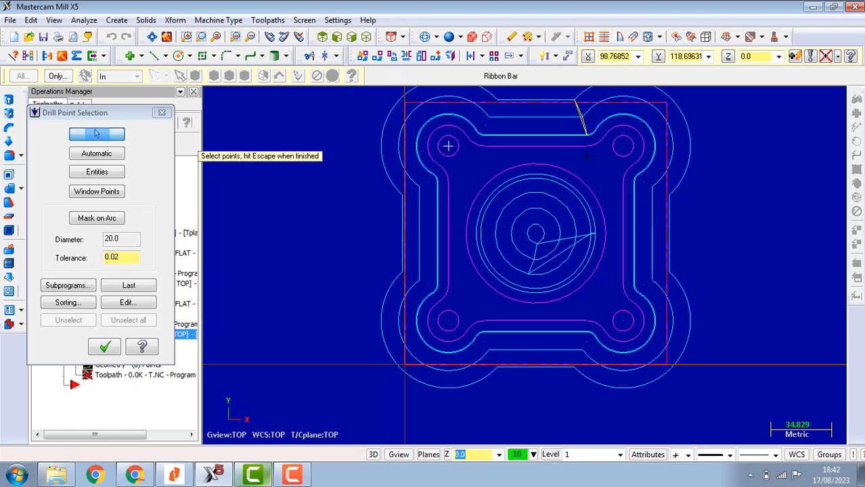
{"action": "left_click", "coordinate": [623, 145]}
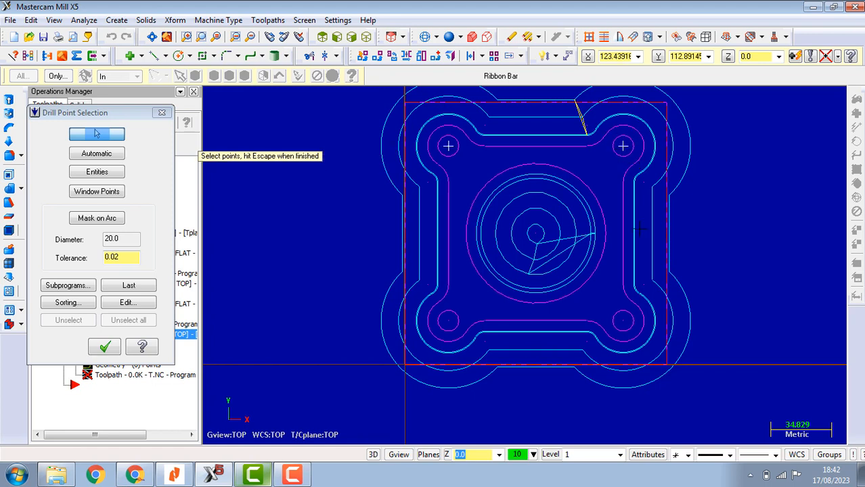
{"action": "left_click", "coordinate": [633, 327]}
{"action": "left_click", "coordinate": [447, 327]}
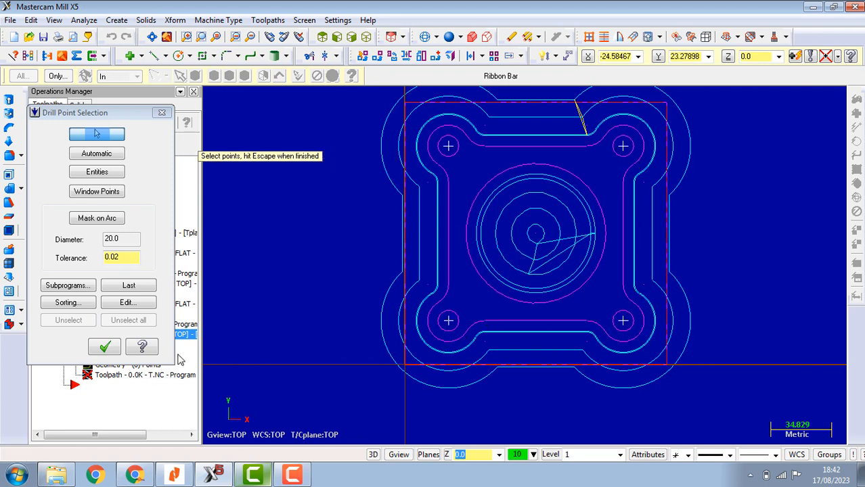
{"action": "left_click", "coordinate": [105, 347]}
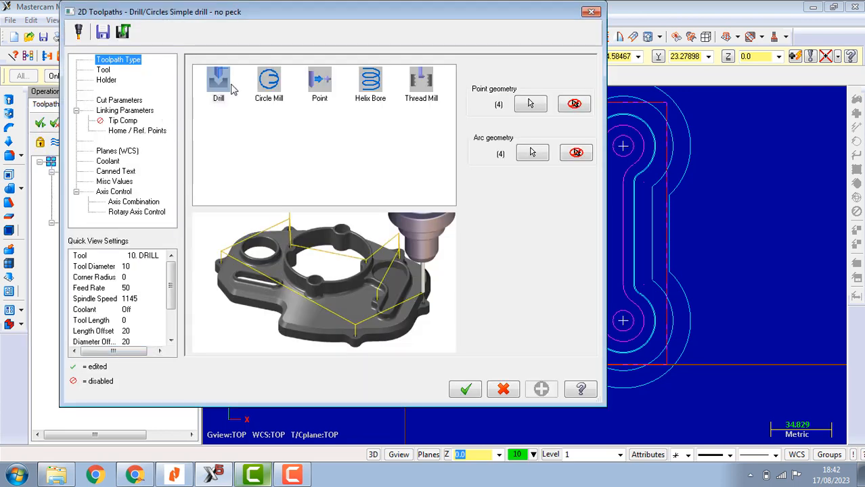
{"action": "left_click", "coordinate": [273, 86]}
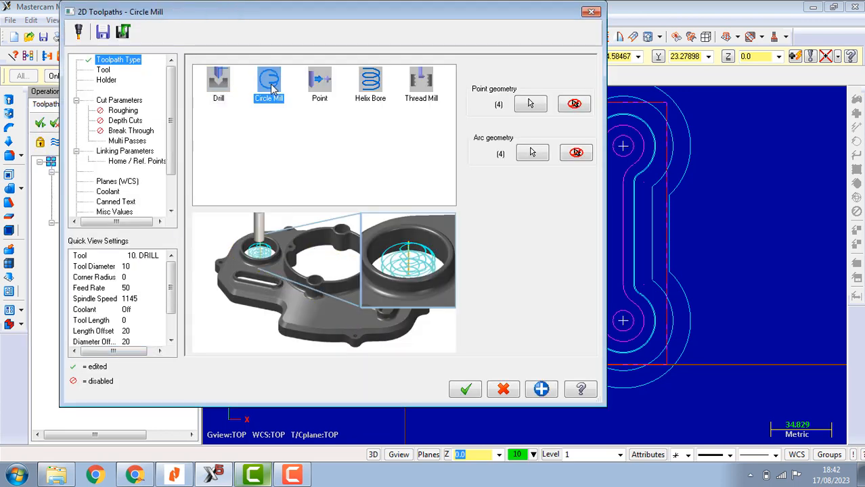
Change the toolpath type of the four corner holes to Drill and review its tool and holder settings
{"action": "left_click", "coordinate": [330, 87]}
{"action": "left_click", "coordinate": [365, 84]}
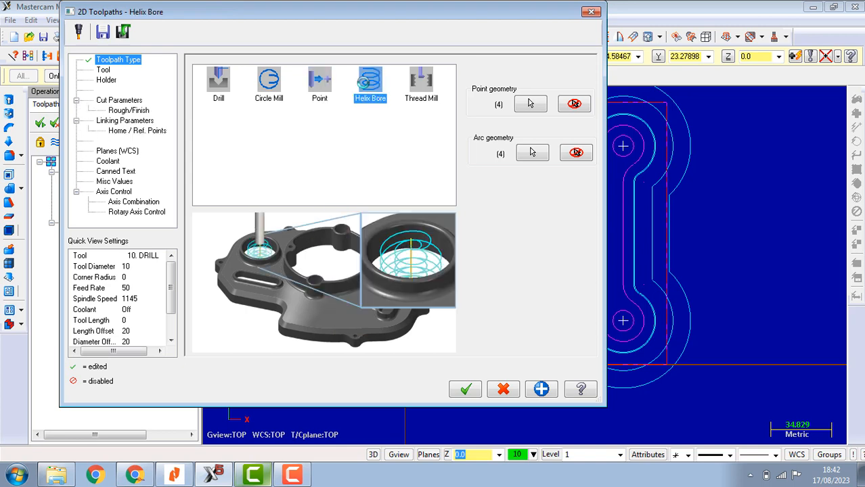
{"action": "left_click", "coordinate": [220, 89]}
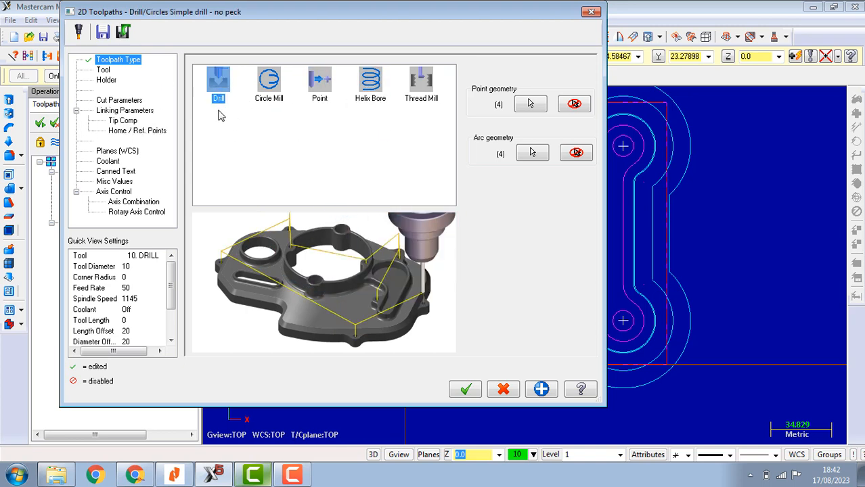
{"action": "left_click", "coordinate": [103, 71]}
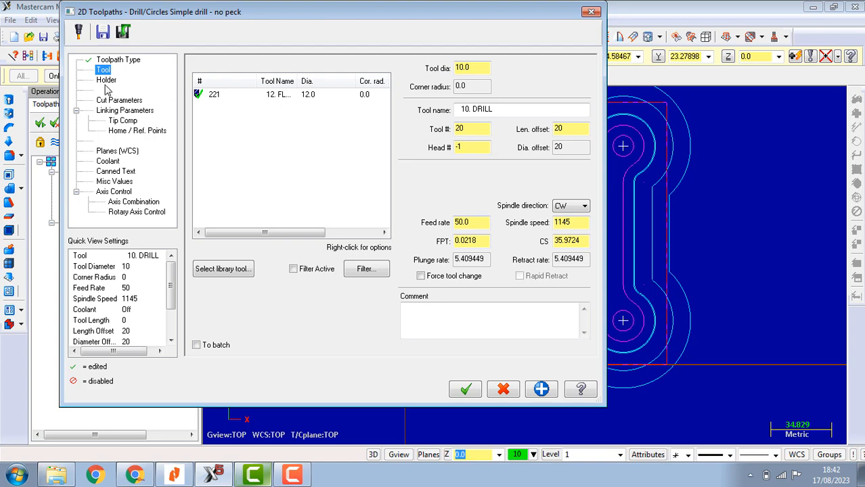
{"action": "left_click", "coordinate": [107, 81]}
Set the drilling cycle to Drill/Counterbore, enter a negative incremental depth in the linking parameters and accept the toolpath
{"action": "left_click", "coordinate": [126, 101]}
{"action": "left_click", "coordinate": [297, 75]}
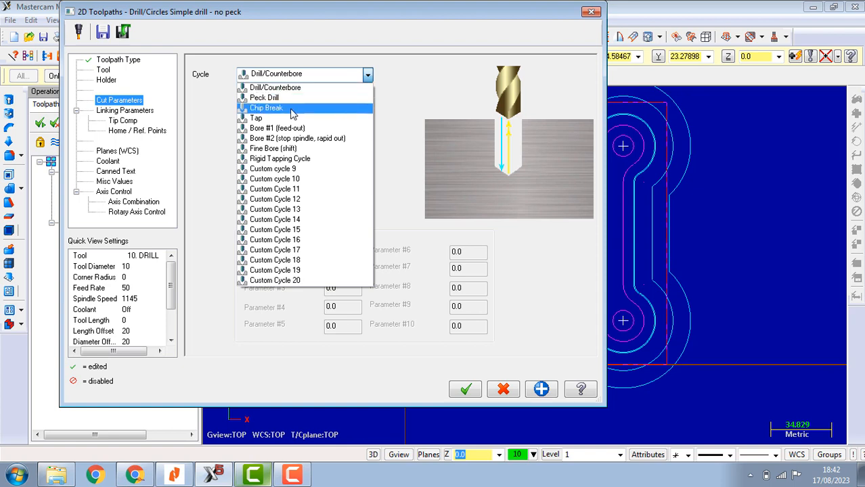
{"action": "left_click", "coordinate": [293, 109]}
{"action": "left_click", "coordinate": [301, 76]}
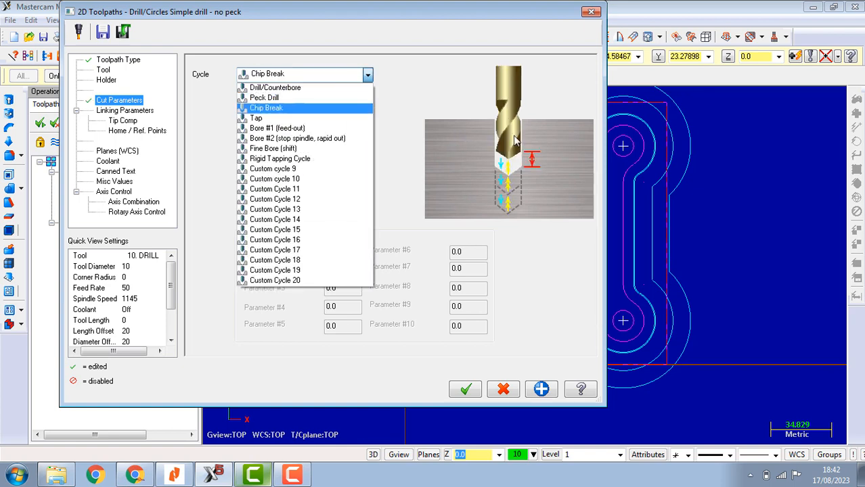
{"action": "left_click", "coordinate": [305, 87]}
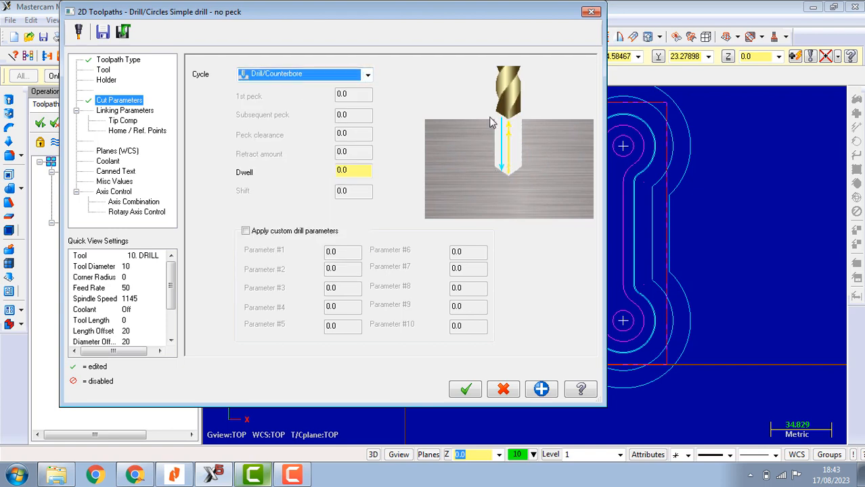
{"action": "left_click", "coordinate": [129, 111]}
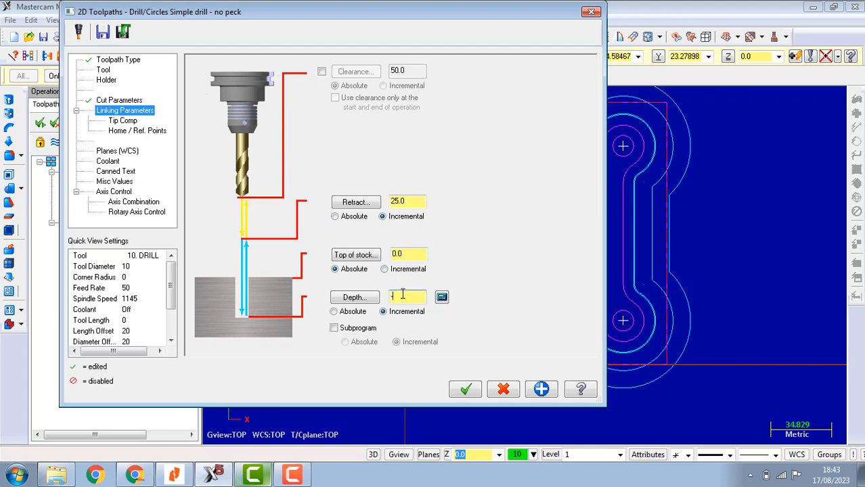
{"action": "left_click", "coordinate": [466, 390]}
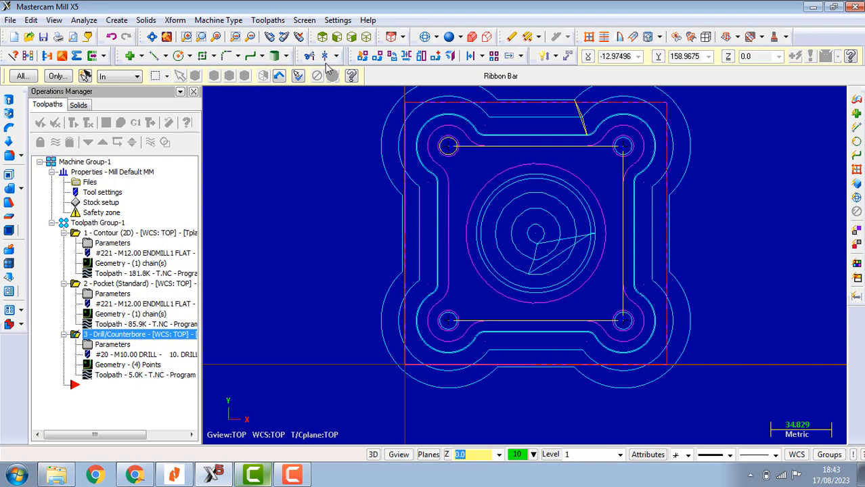
Verify the contour, pocket and drill operations together with a solid simulation in the isometric view, and close the simulation
{"action": "left_click", "coordinate": [366, 37]}
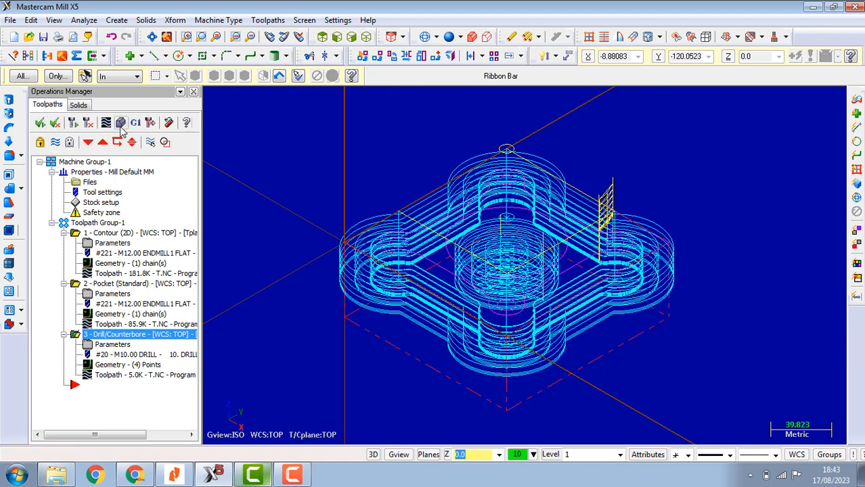
{"action": "left_click", "coordinate": [39, 123]}
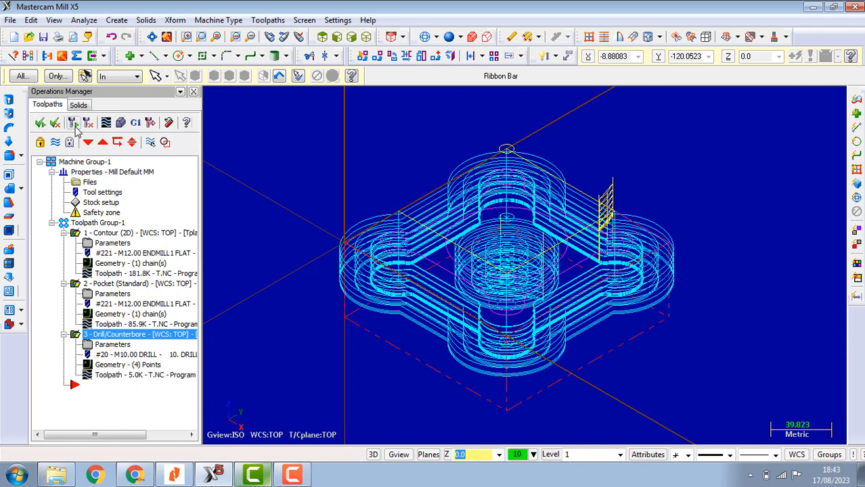
{"action": "left_click", "coordinate": [72, 123]}
{"action": "left_click", "coordinate": [126, 126]}
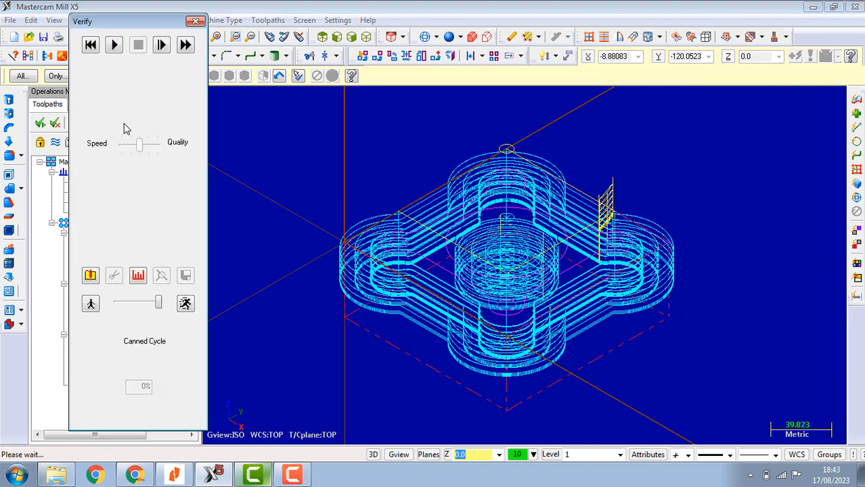
{"action": "left_click", "coordinate": [115, 46]}
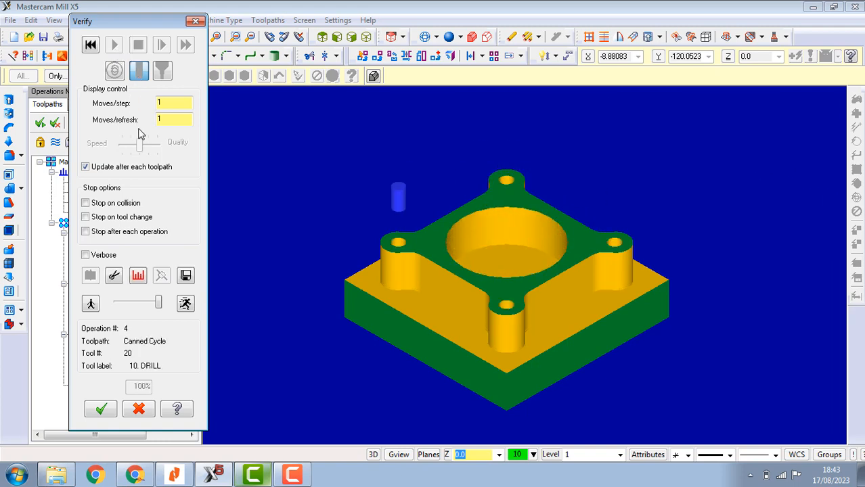
{"action": "left_click", "coordinate": [108, 412]}
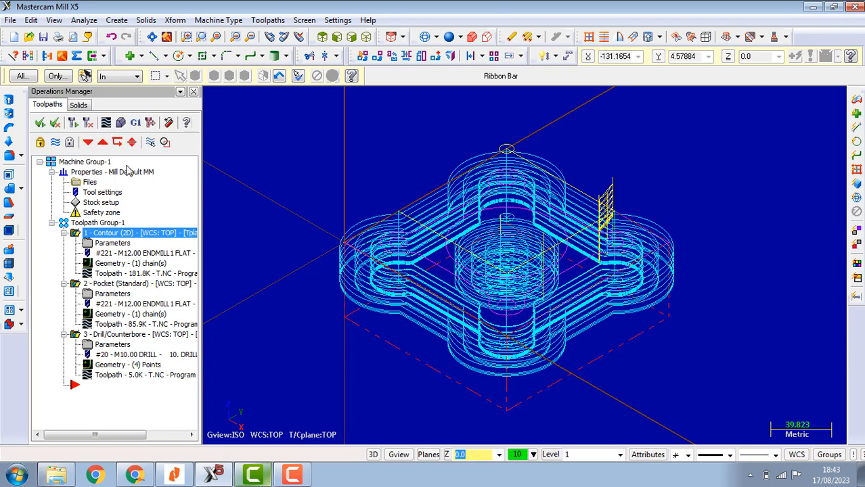
Post-process all operations to an NC file, overwriting the existing TUTORIAL 1 file in the NC folder
{"action": "left_click", "coordinate": [137, 124]}
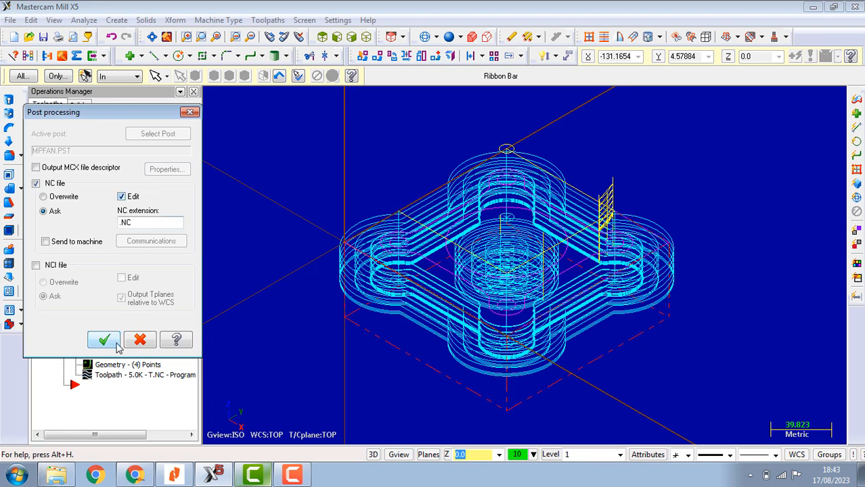
{"action": "key", "text": "Return"}
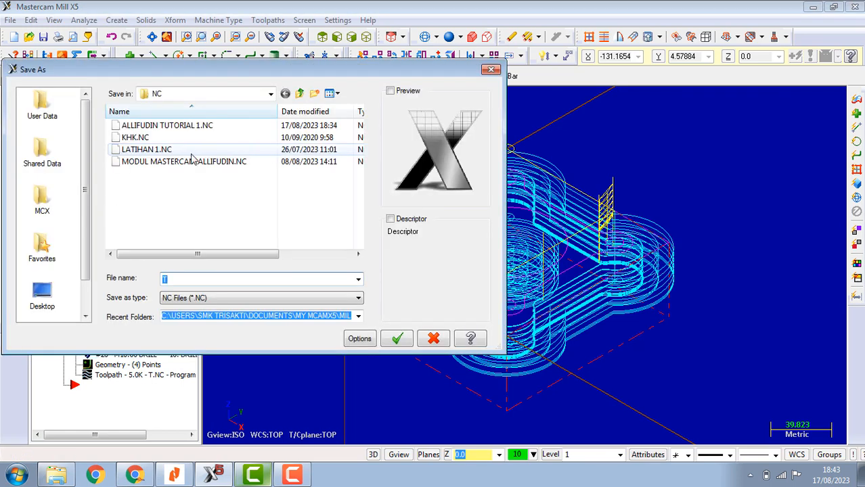
{"action": "left_click", "coordinate": [184, 125]}
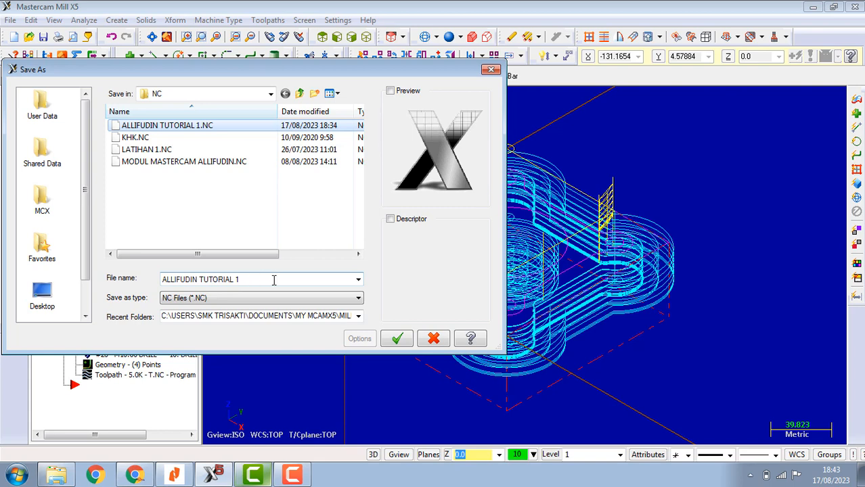
{"action": "left_click", "coordinate": [398, 339]}
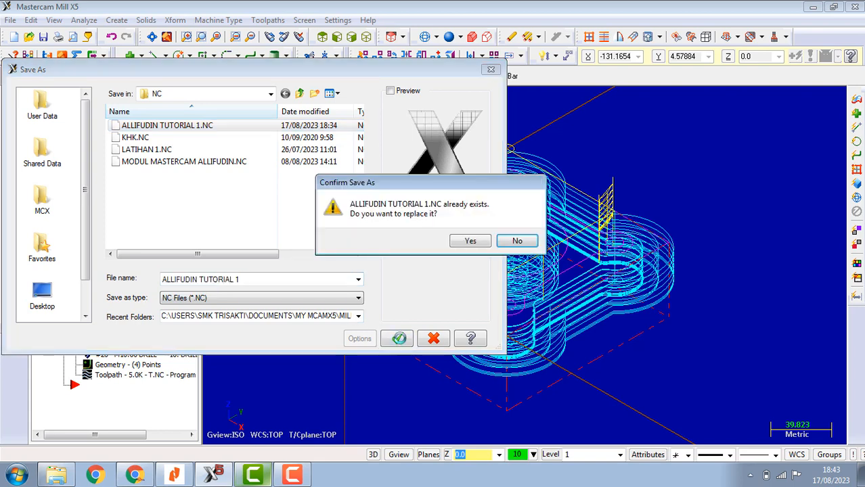
{"action": "left_click", "coordinate": [471, 241]}
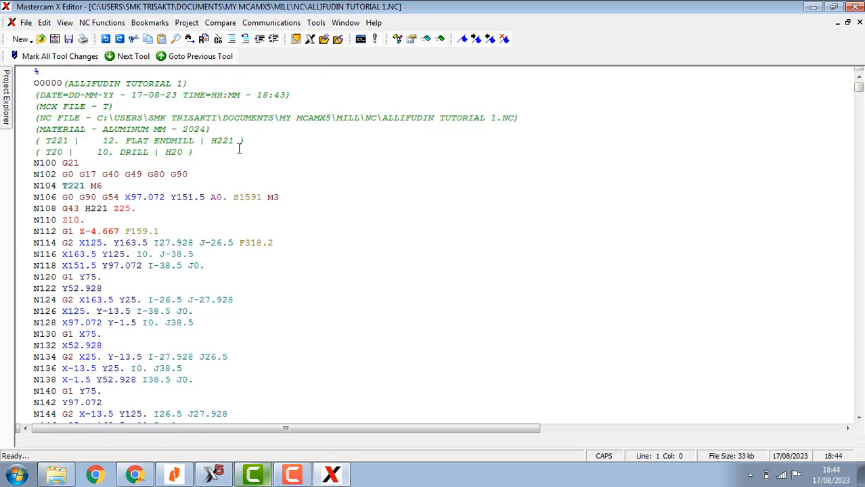
Examine the posted NC code of the program and switch to the jobsheet drawing in Nitro Reader
{"action": "scroll", "coordinate": [179, 226], "scroll_direction": "down", "scroll_amount": 20}
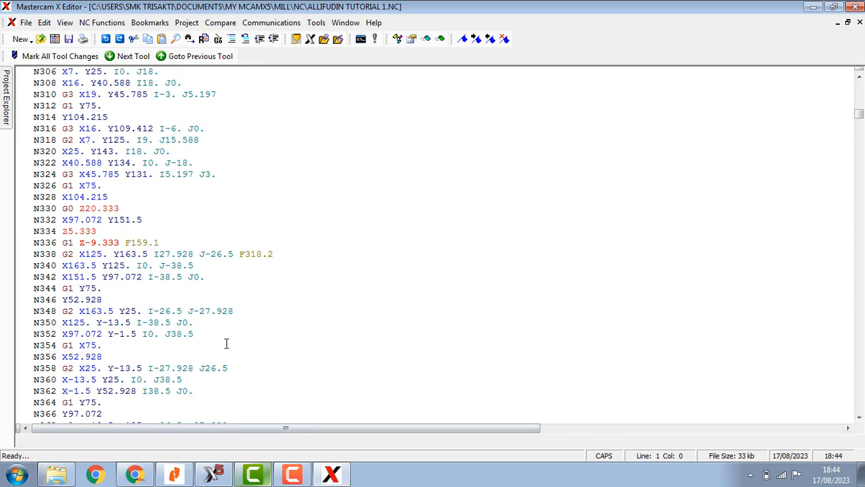
{"action": "scroll", "coordinate": [226, 345], "scroll_direction": "down", "scroll_amount": 11}
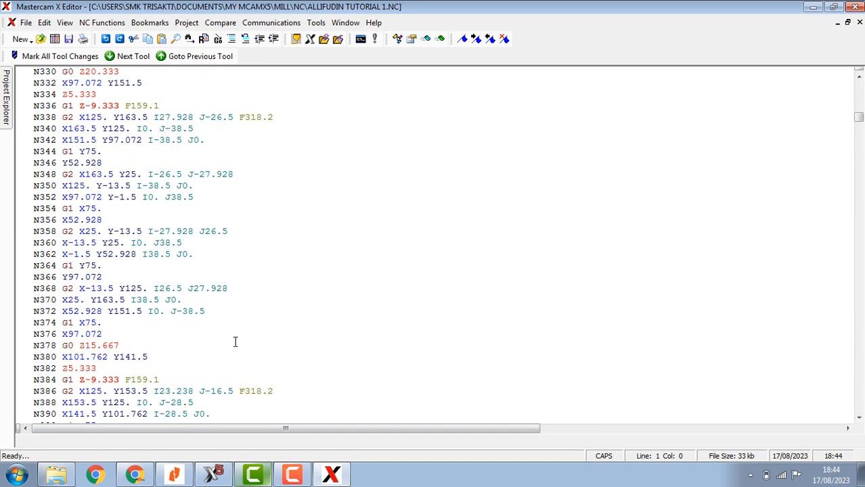
{"action": "left_click", "coordinate": [174, 476]}
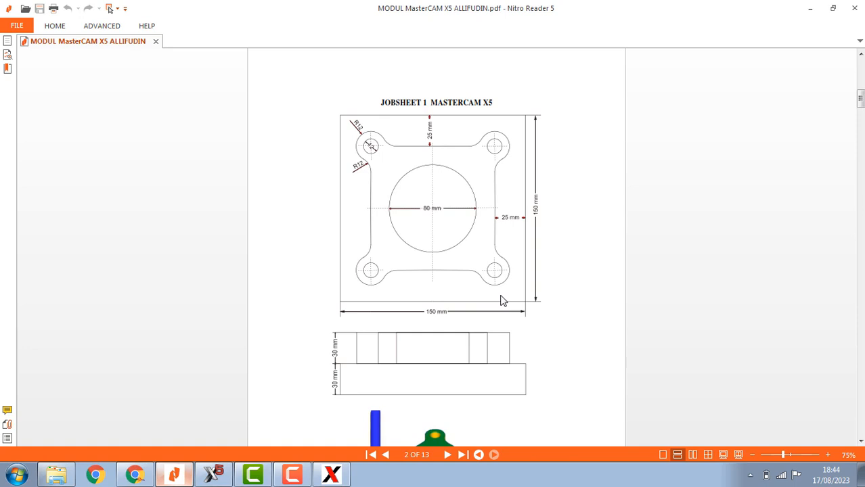